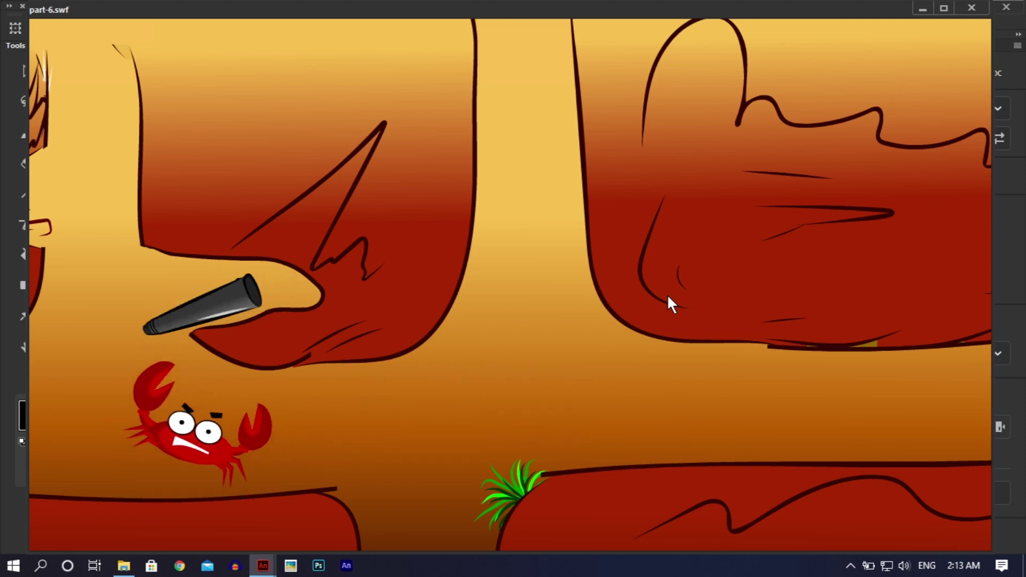
- Close the movie preview and open Symbol 4 in the scene for editing, at frame 148
left_click(971, 8)
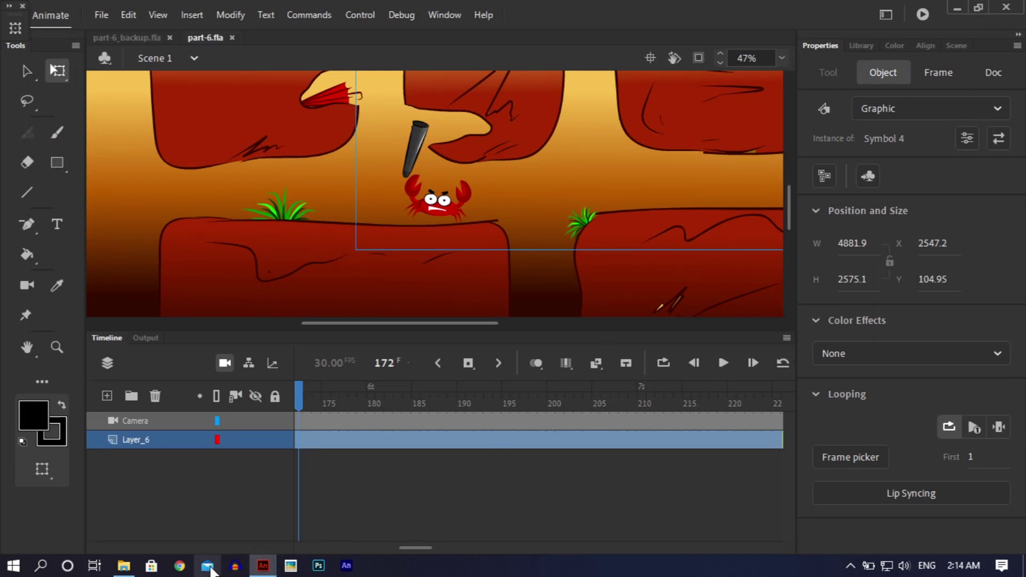
double_click(417, 207)
left_click_drag(396, 390, 553, 410)
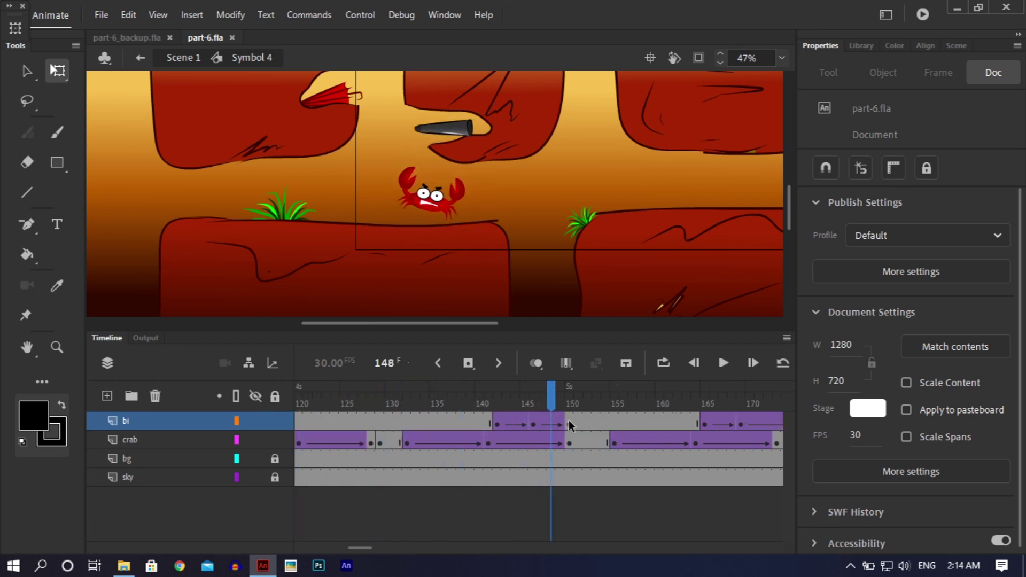
- Move the bi layer's keyframes at frames 150 and 146 to frames 152 and 147
left_click(568, 421)
key("F6")
left_click_drag(569, 420, 592, 426)
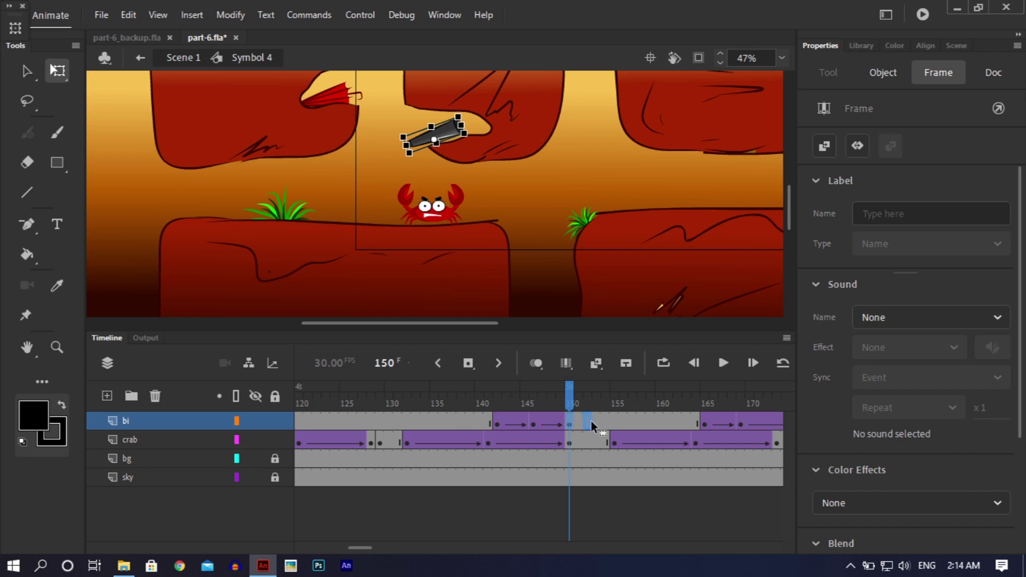
key("ctrl+z")
left_click(534, 422)
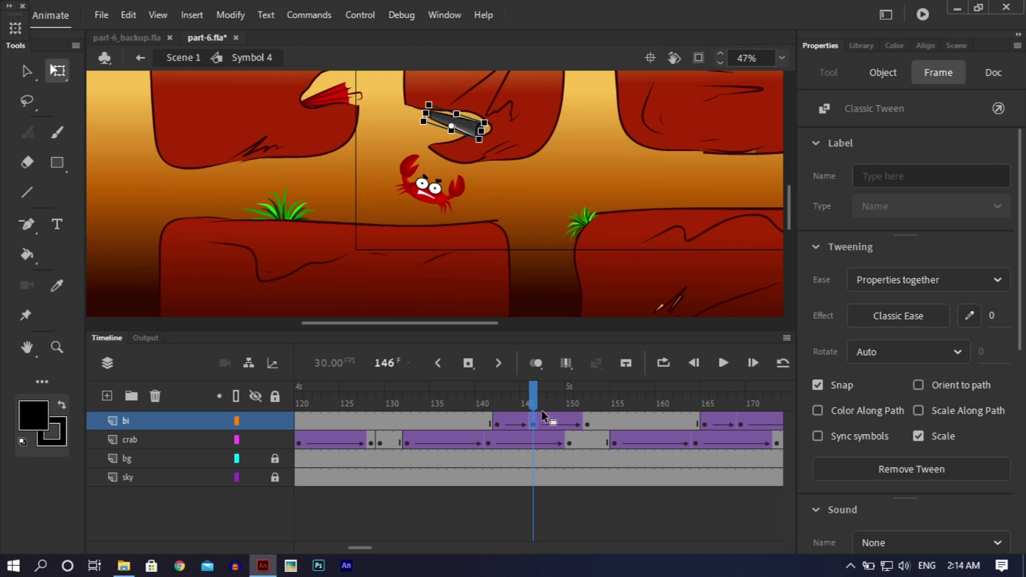
key("F6")
left_click_drag(539, 396, 502, 420)
left_click(501, 424)
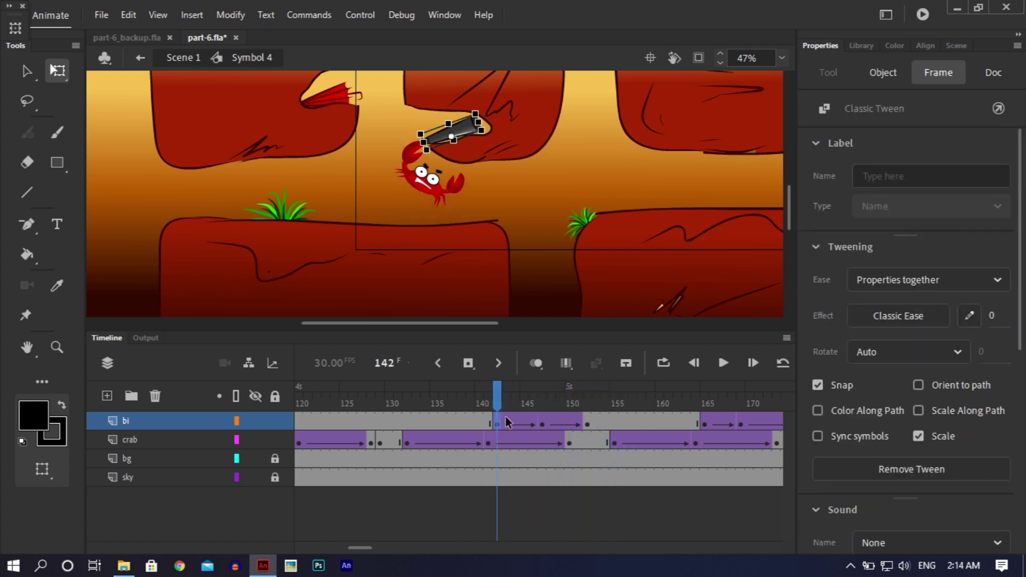
- Move the bi layer's keyframes at frames 152 and 147 to frames 155 and 148
left_click(588, 425)
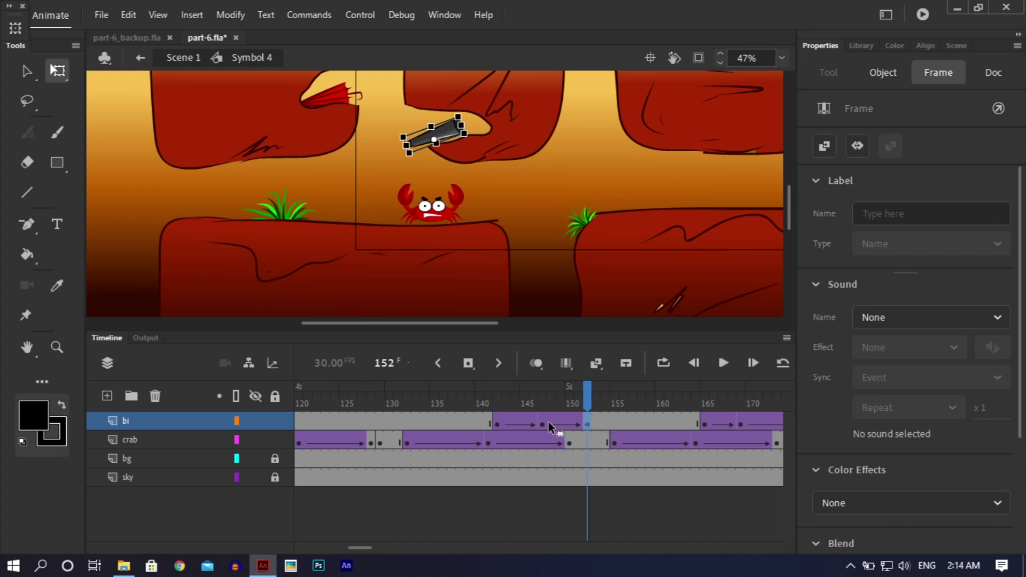
key("shift+F6")
key("ctrl+z")
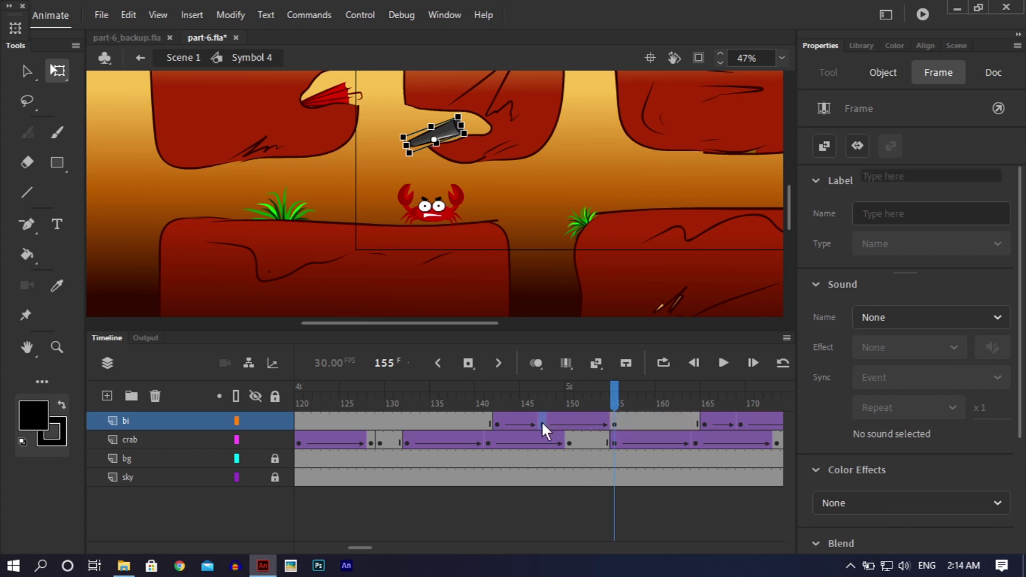
left_click(541, 421)
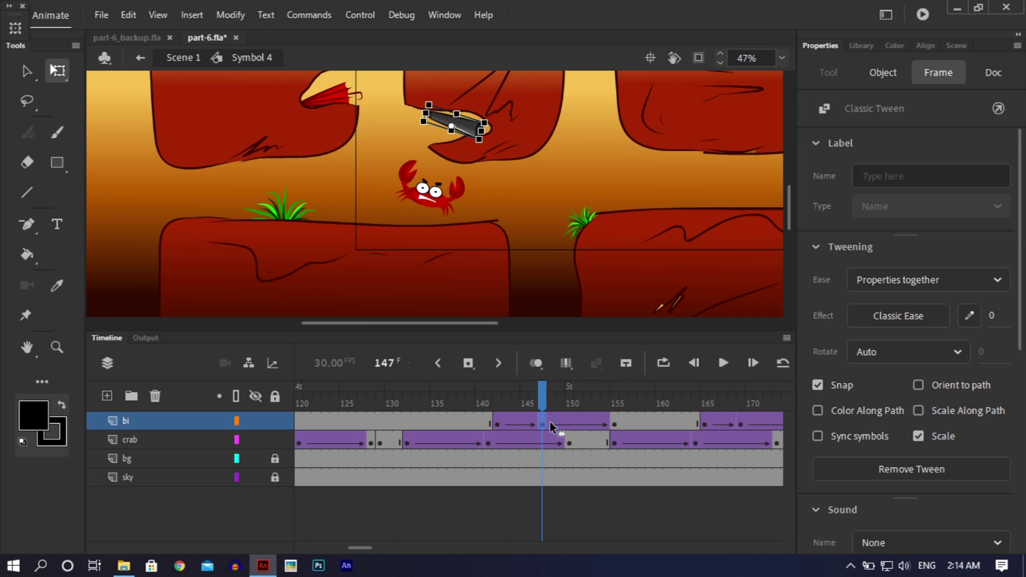
key(".")
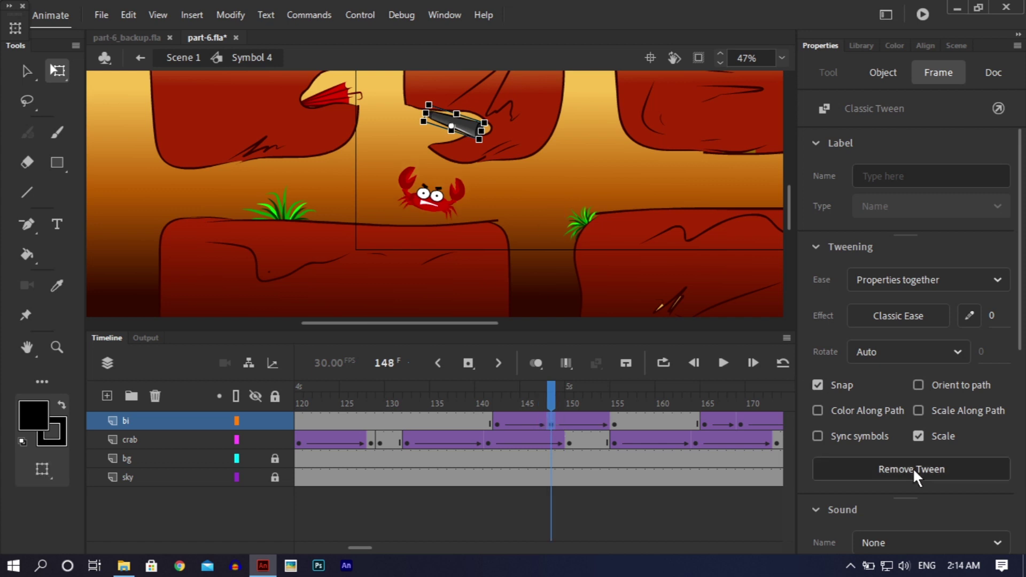
- Set the classic ease of the bi layer's tween between frames 142 and 148 to 40
left_click(527, 425)
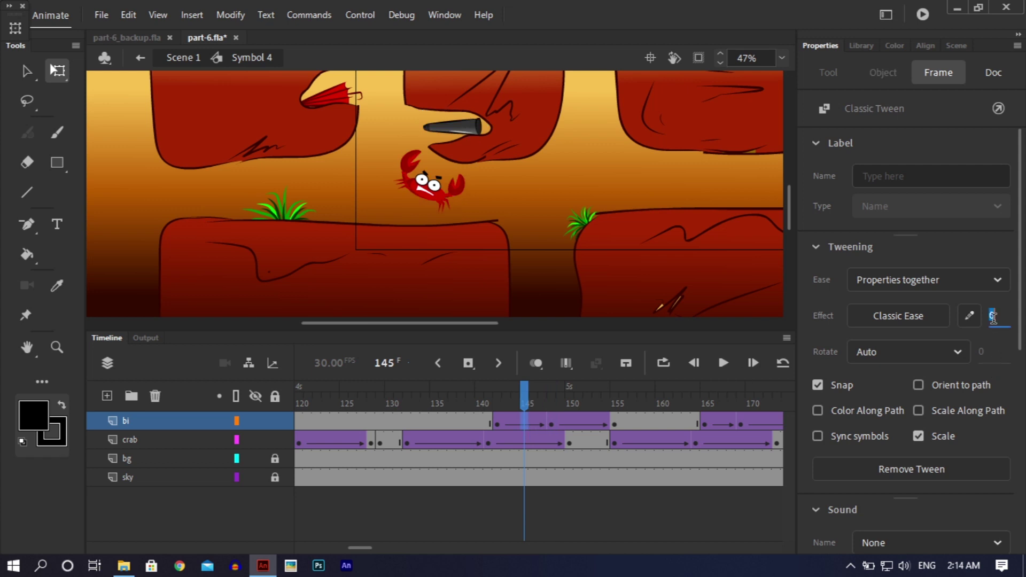
type("20")
key("BackSpace")
key("BackSpace")
type("40")
- Set the classic ease of the bi tween between frames 148 and 155 to -40 and play the animation back
left_click(576, 422)
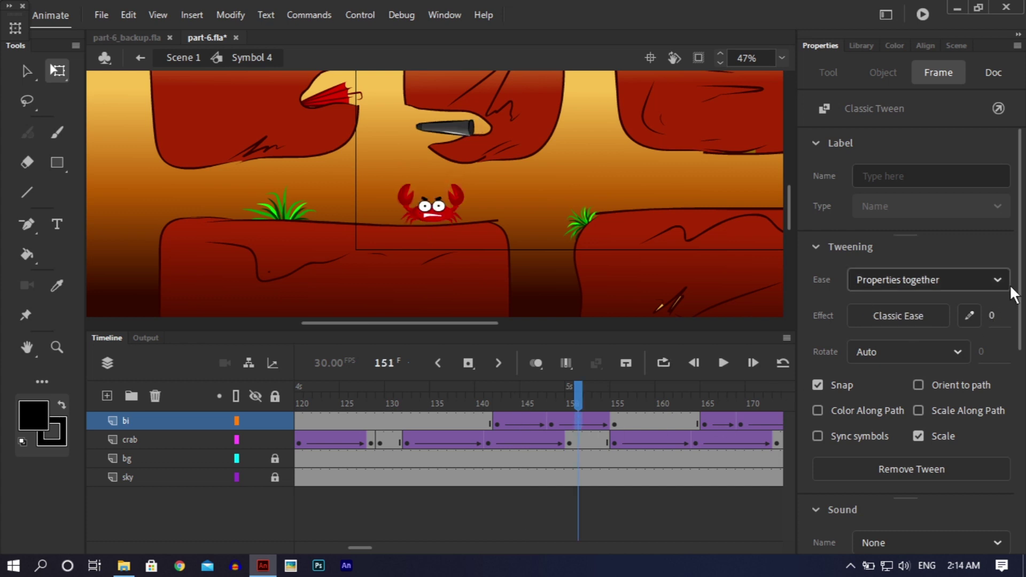
left_click(993, 313)
type("-40")
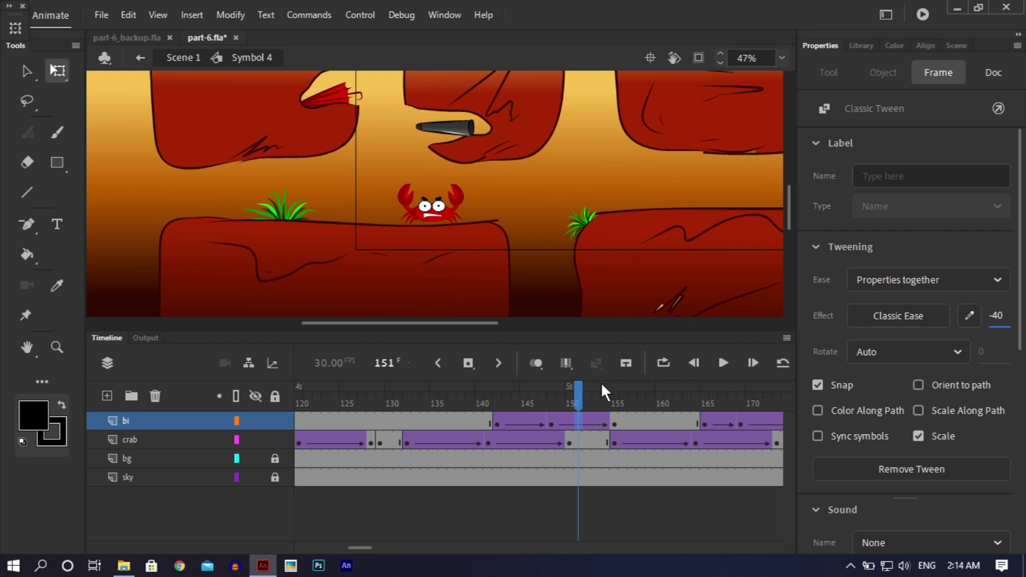
left_click_drag(582, 392, 506, 396)
key("Return")
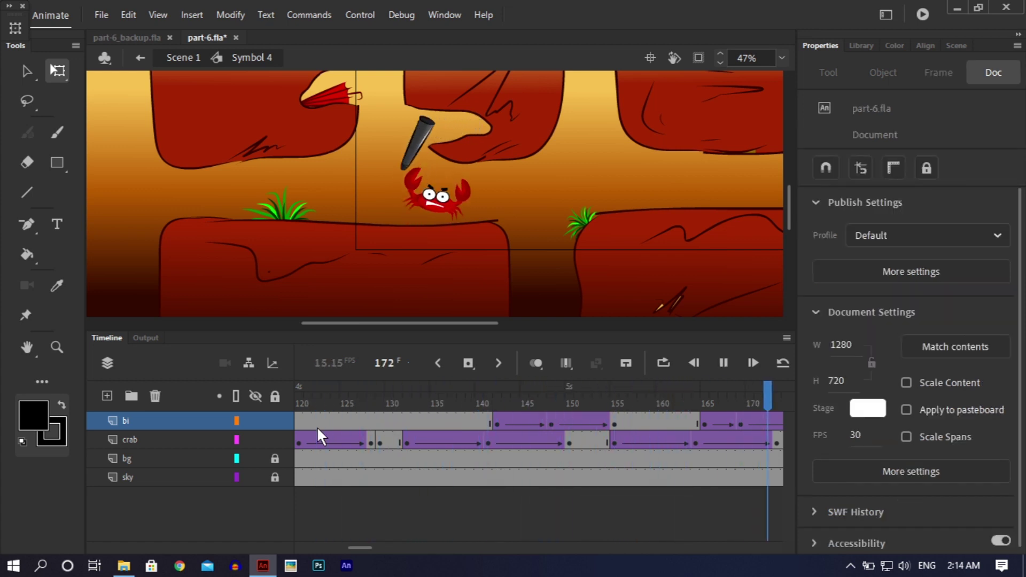
- Insert a keyframe at frame 157 on the bi layer and nudge the black tube slightly to the left
left_click(631, 420)
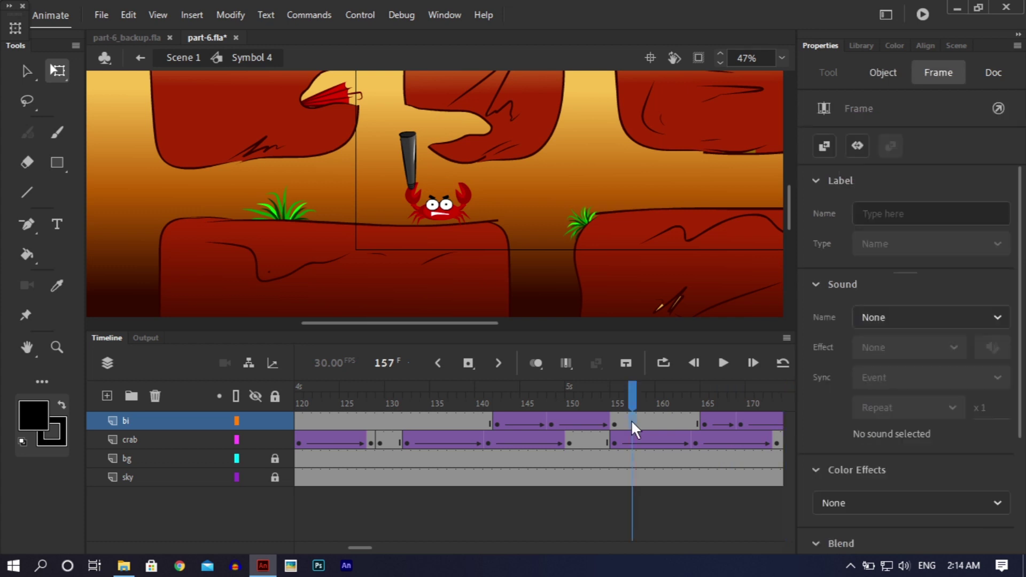
right_click(631, 420)
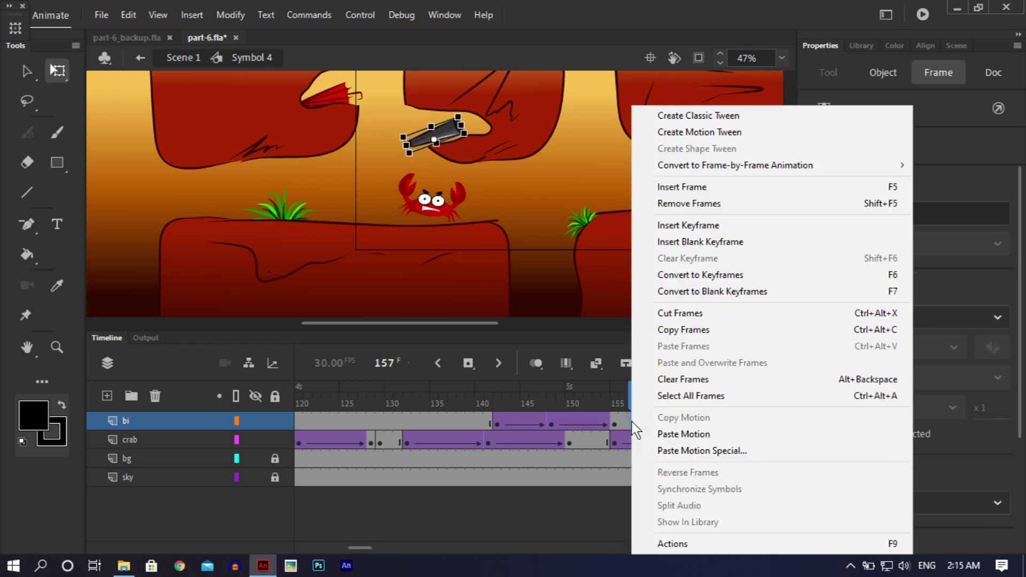
left_click(685, 226)
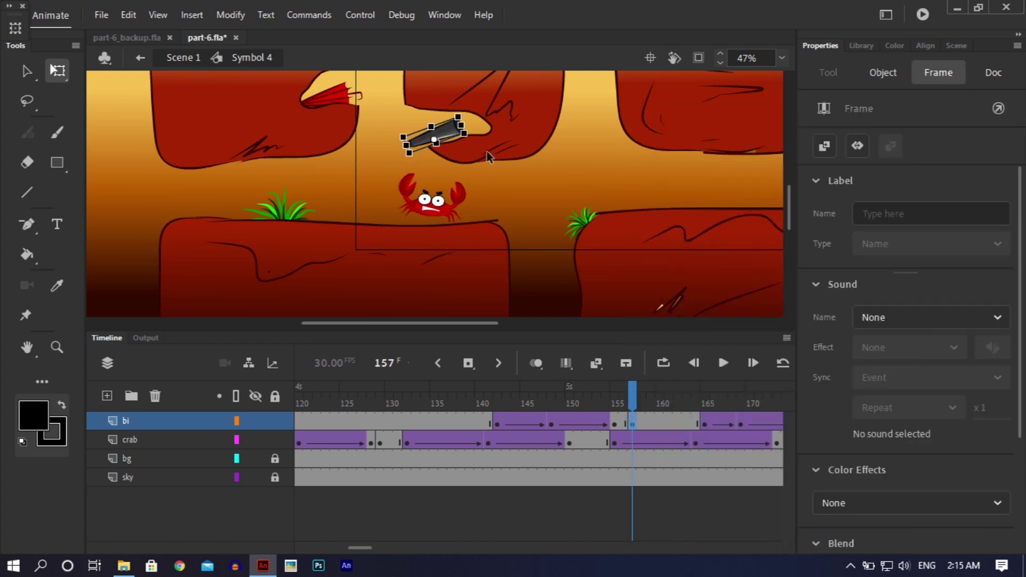
key("Left")
key("Left")
key("Left")
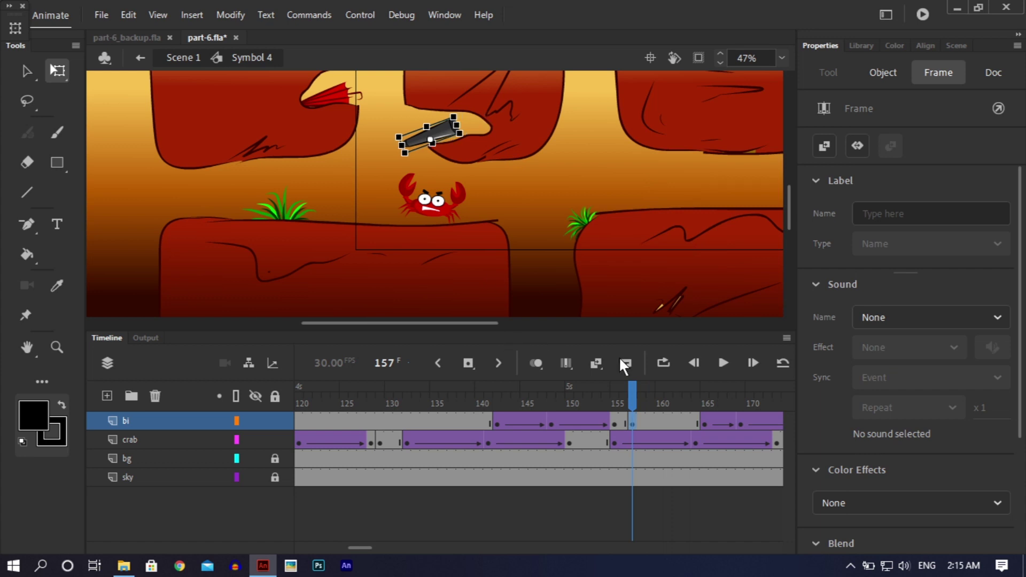
key("Right")
- Create a classic tween on the bi layer between frames 155 and 157 and play the animation back
right_click(618, 421)
left_click(697, 112)
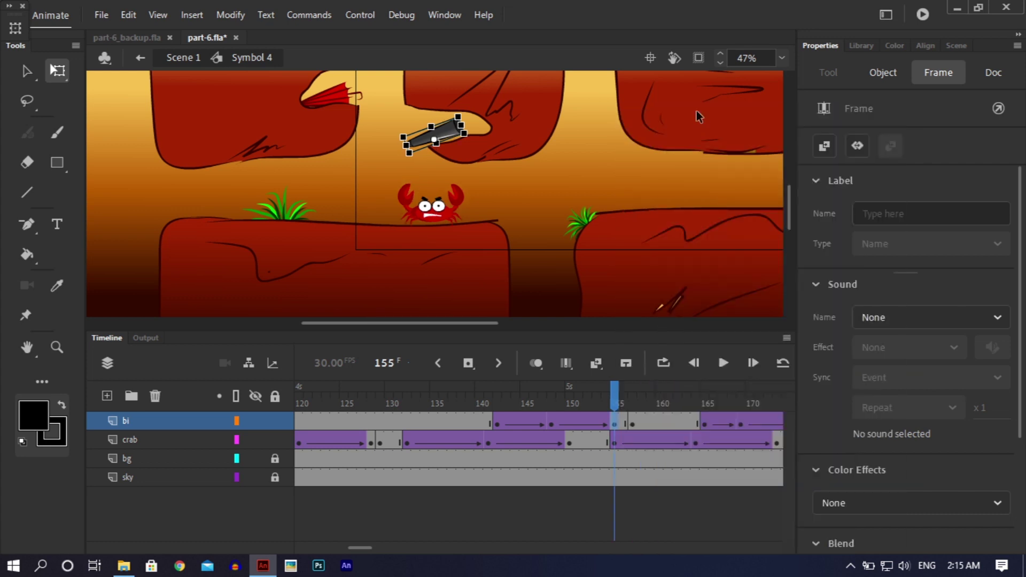
left_click_drag(615, 385, 404, 406)
key("Return")
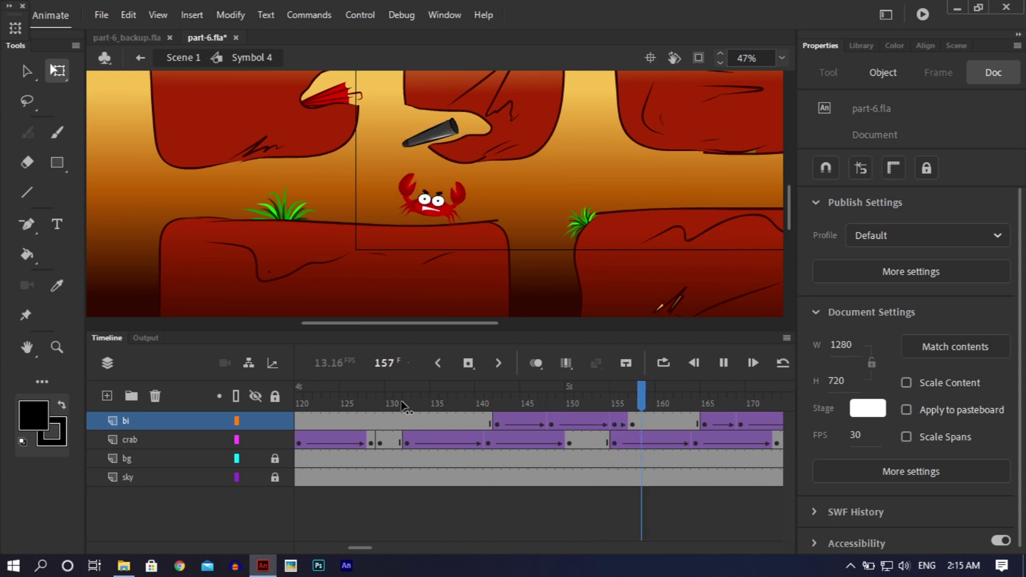
key("Return")
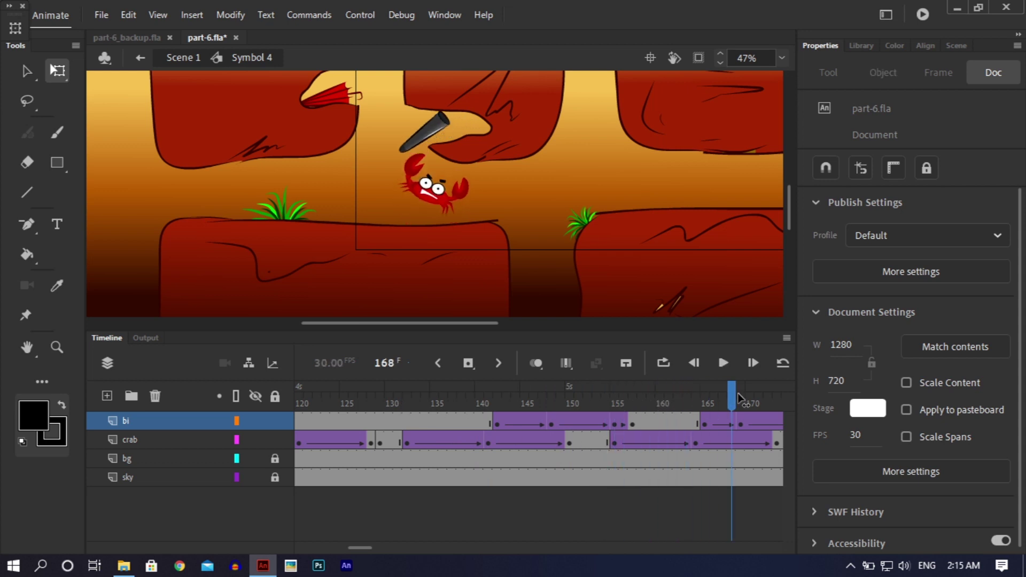
left_click_drag(736, 396, 503, 431)
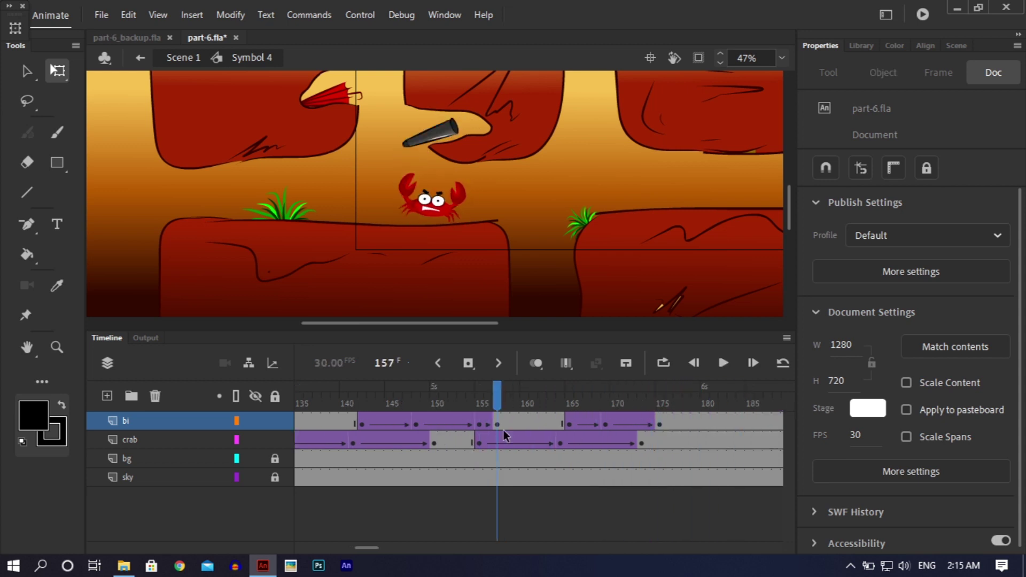
- Move the bi layer's keyframes at frames 169 and 175 to frames 171 and 180
left_click(608, 419)
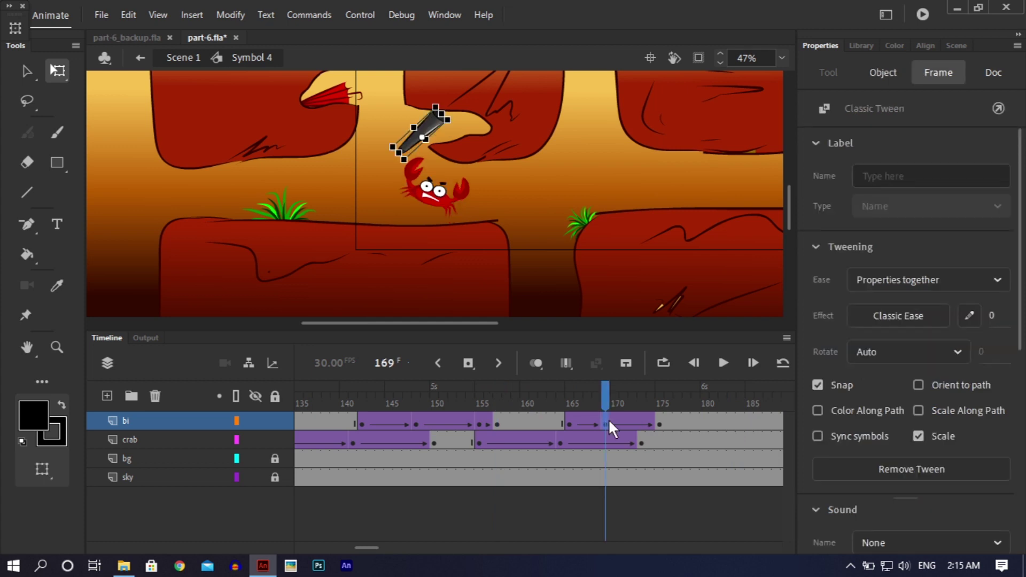
left_click_drag(622, 422, 658, 425)
left_click(658, 420)
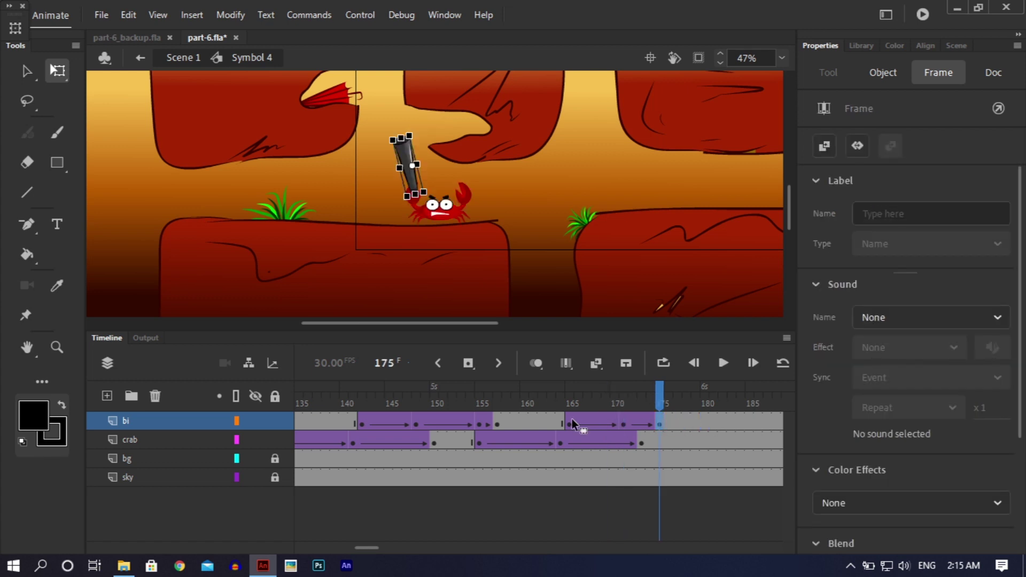
key("shift+F6")
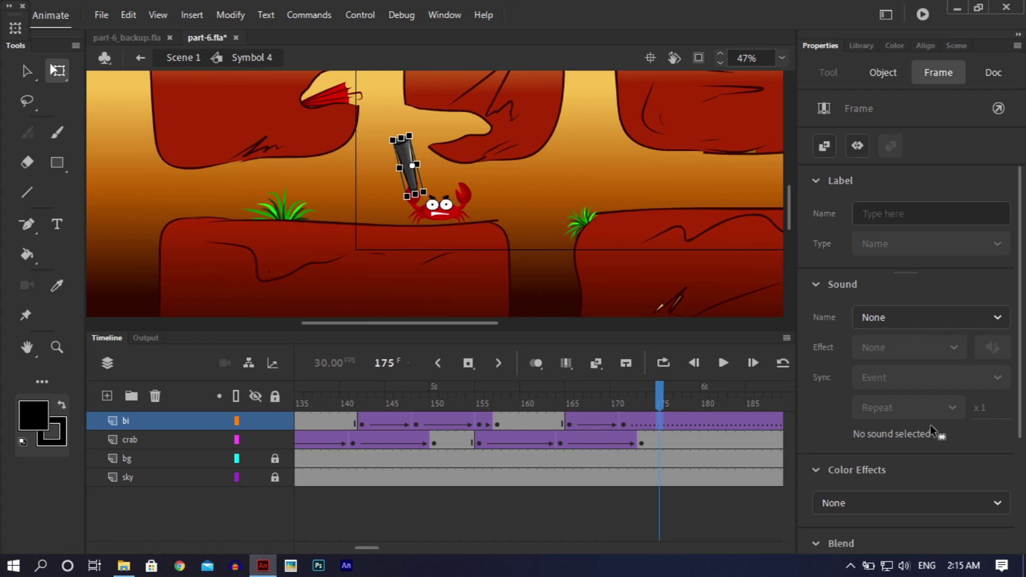
key("ctrl+z")
key("ctrl+z")
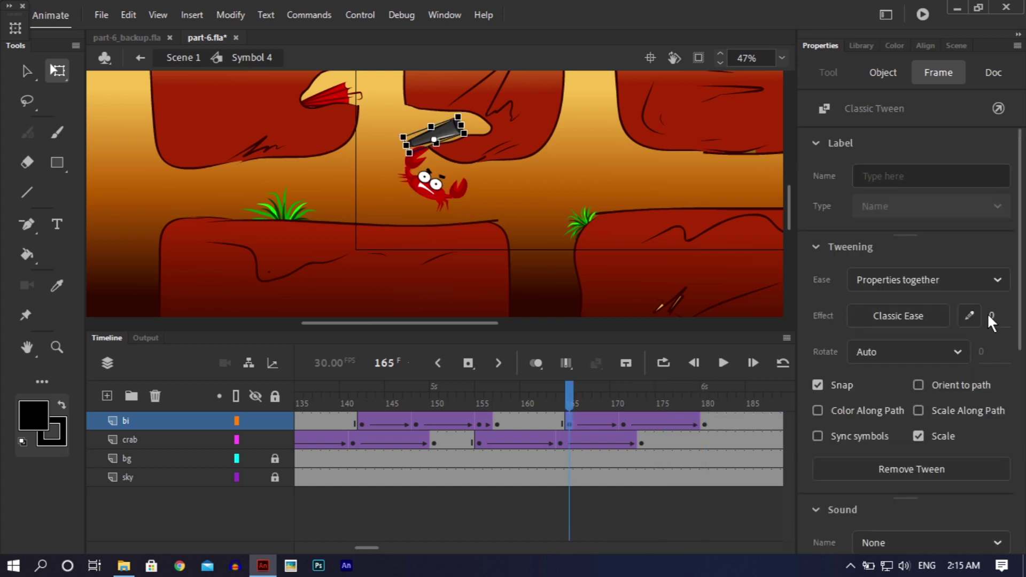
- Set the classic ease of the bi tween starting at frame 165 to 40 and of the tween ending at frame 180 to -40
left_click(992, 316)
type("40")
left_click(650, 424)
left_click(991, 317)
type("-40")
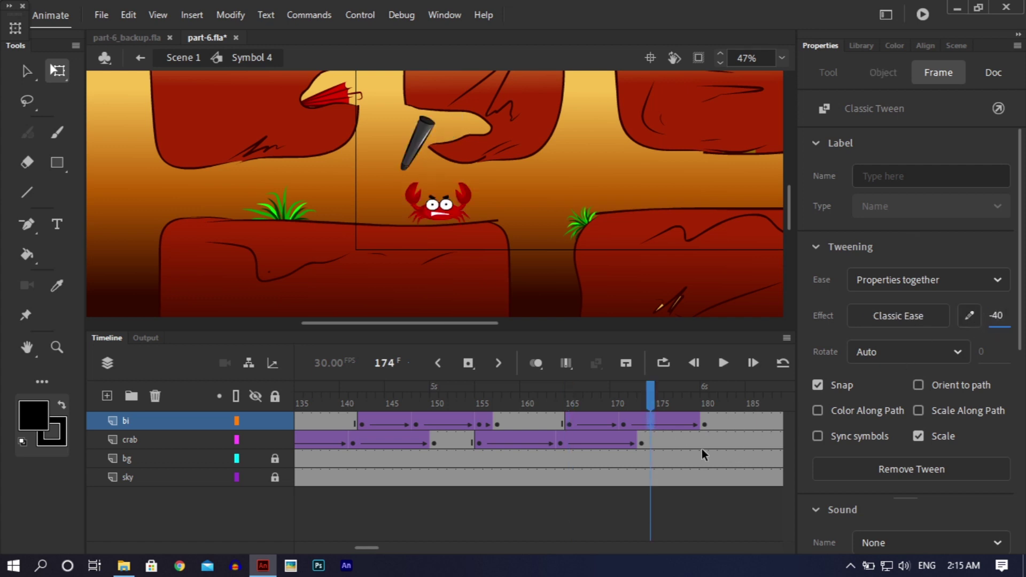
- Insert a keyframe at frame 174 on the crab layer
left_click_drag(650, 394, 645, 458)
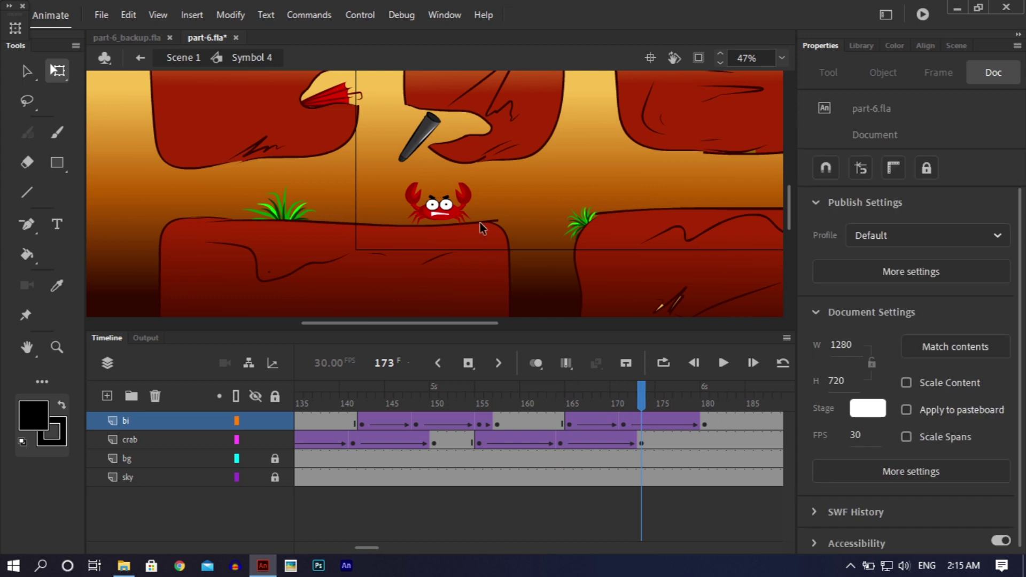
left_click(459, 206)
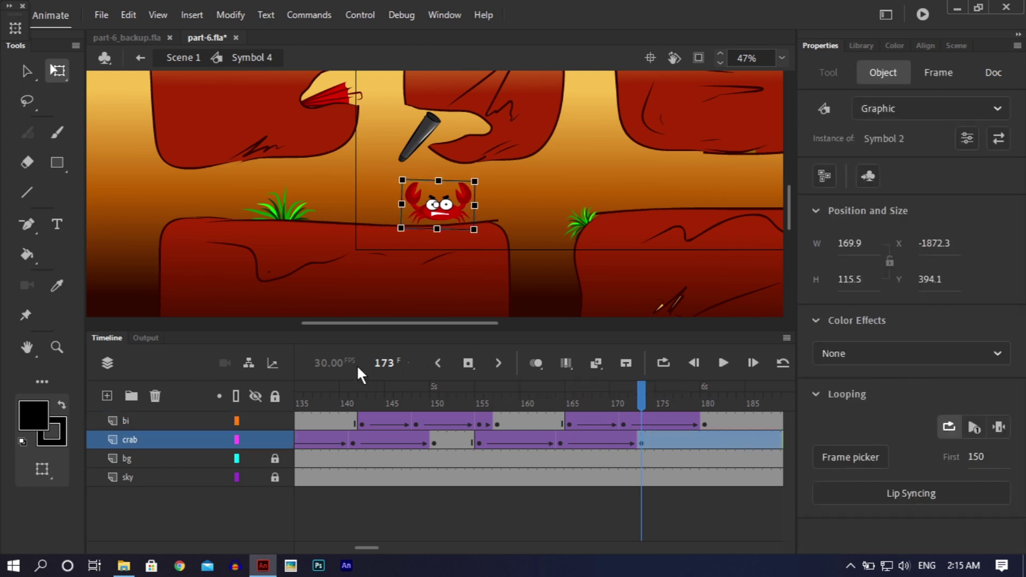
left_click(647, 441)
right_click(647, 441)
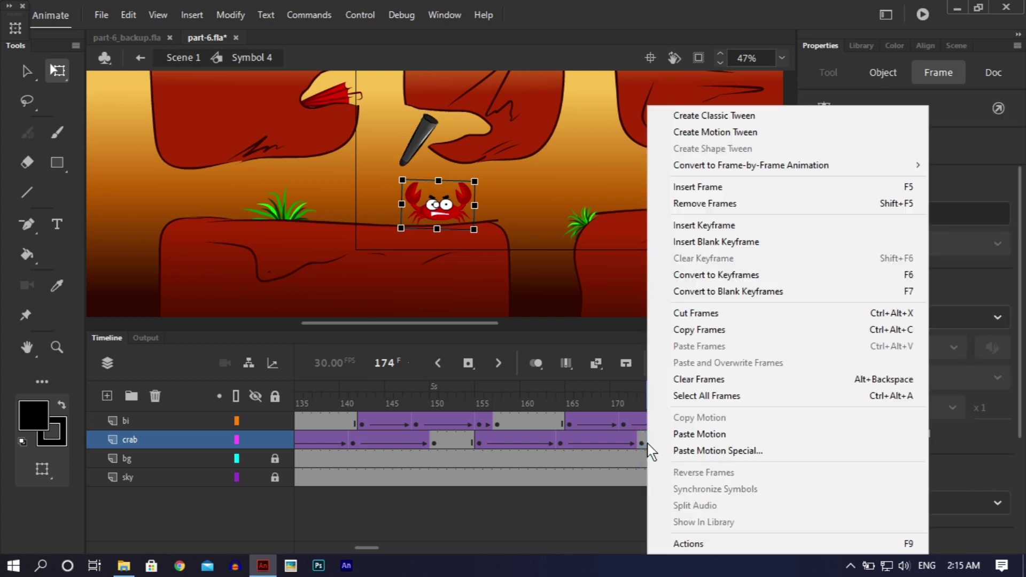
left_click(701, 227)
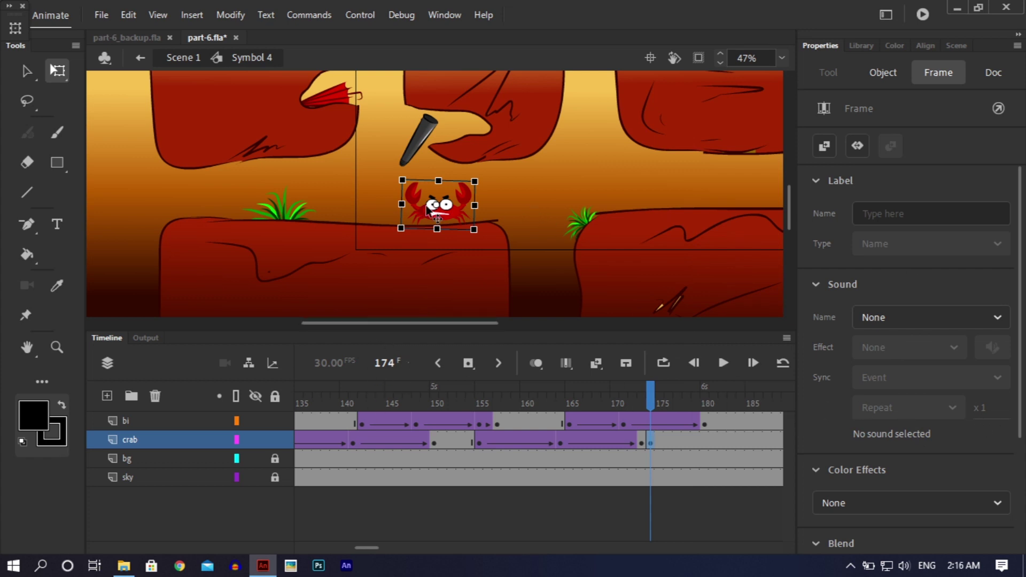
- Set the first looping frame of the crab symbol at frame 174 to 174
left_click(445, 214)
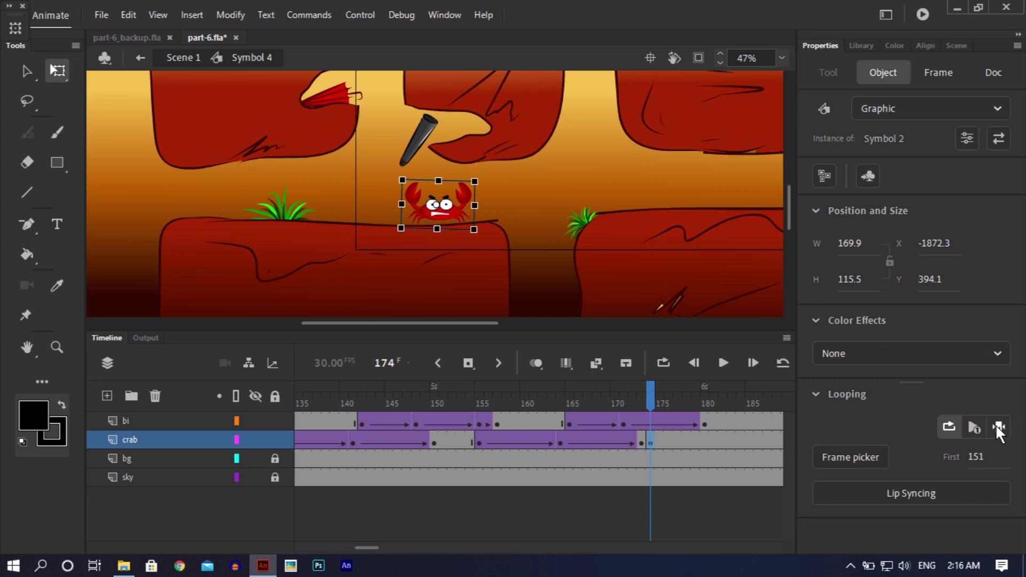
left_click(976, 463)
type("174")
left_click(633, 456)
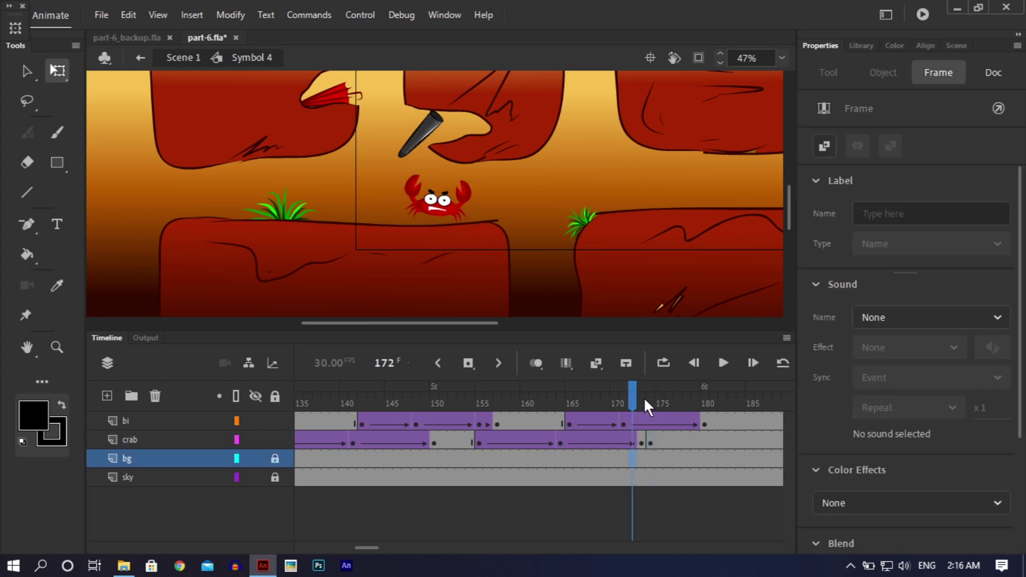
- Examine the crab and the falling black tube between frames 172 and 180
left_click_drag(640, 392, 661, 434)
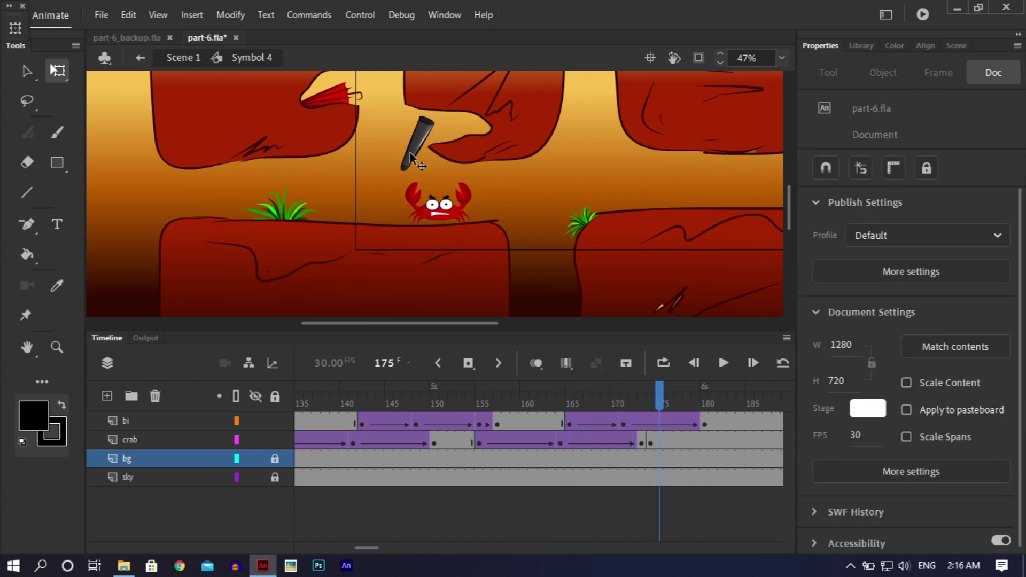
left_click_drag(663, 401, 675, 402)
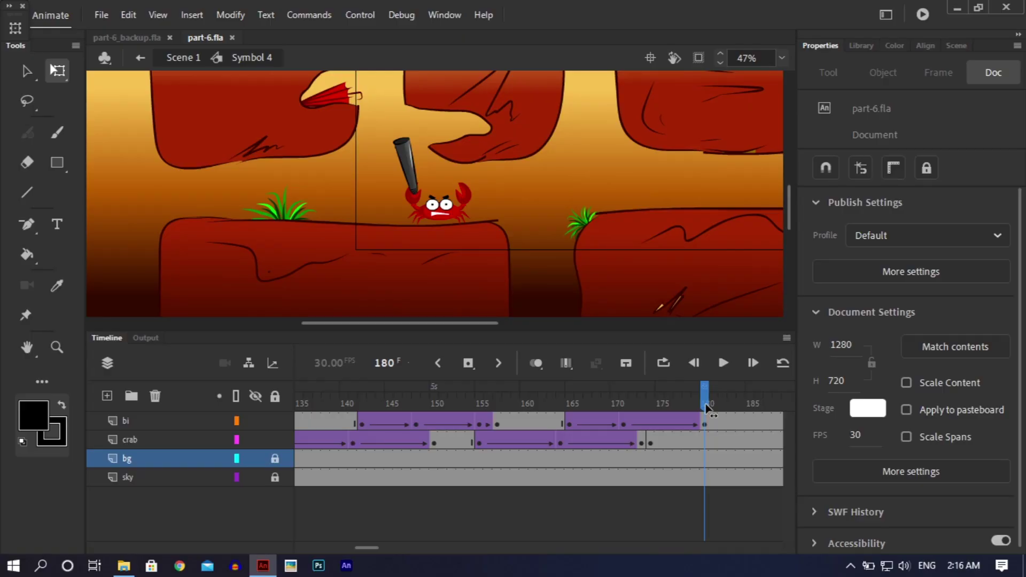
left_click_drag(706, 409, 663, 436)
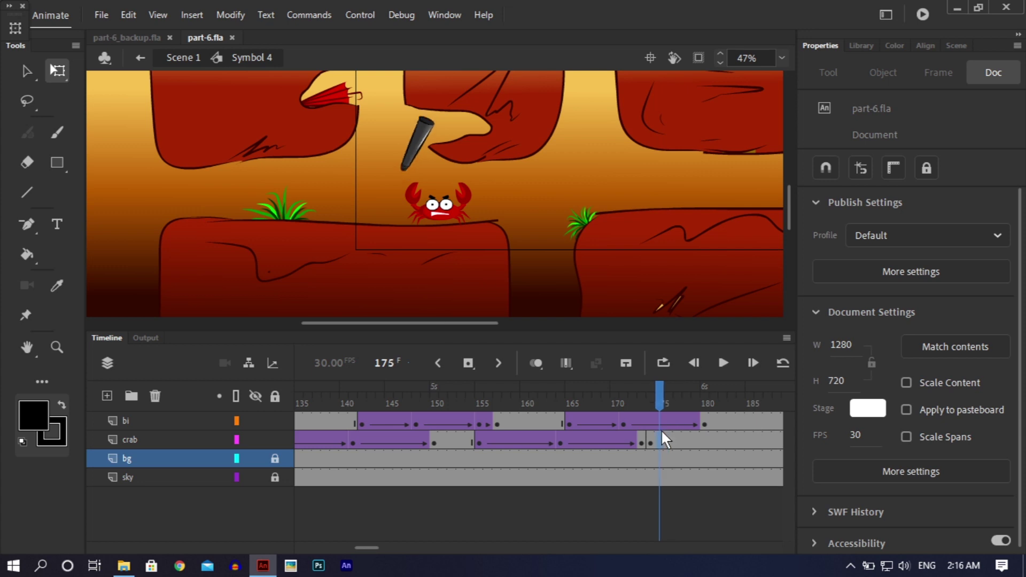
- Open the crab symbol nested inside Symbol 2 and insert keyframes at frame 175 on all of its layers
left_click(662, 433)
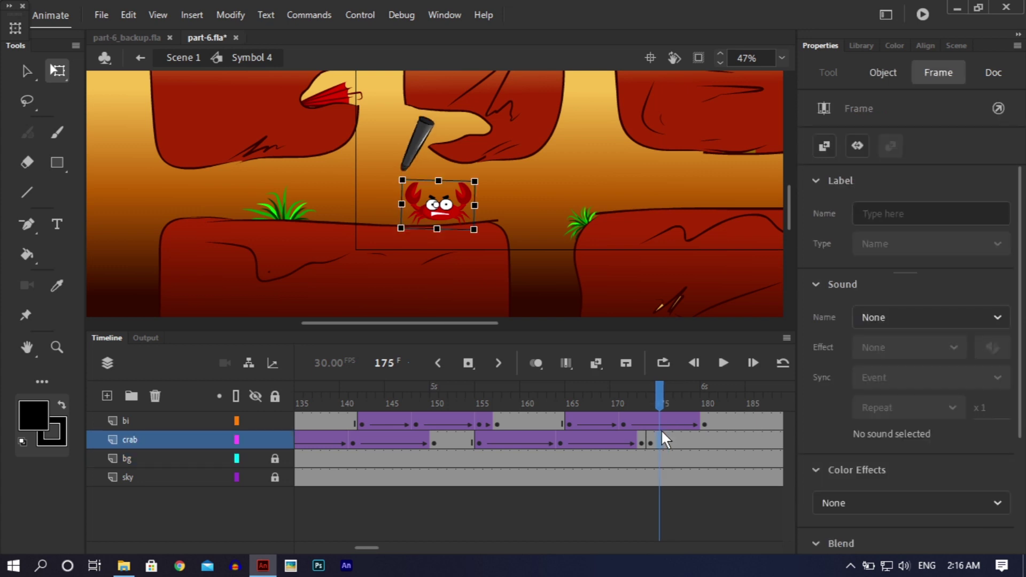
double_click(456, 210)
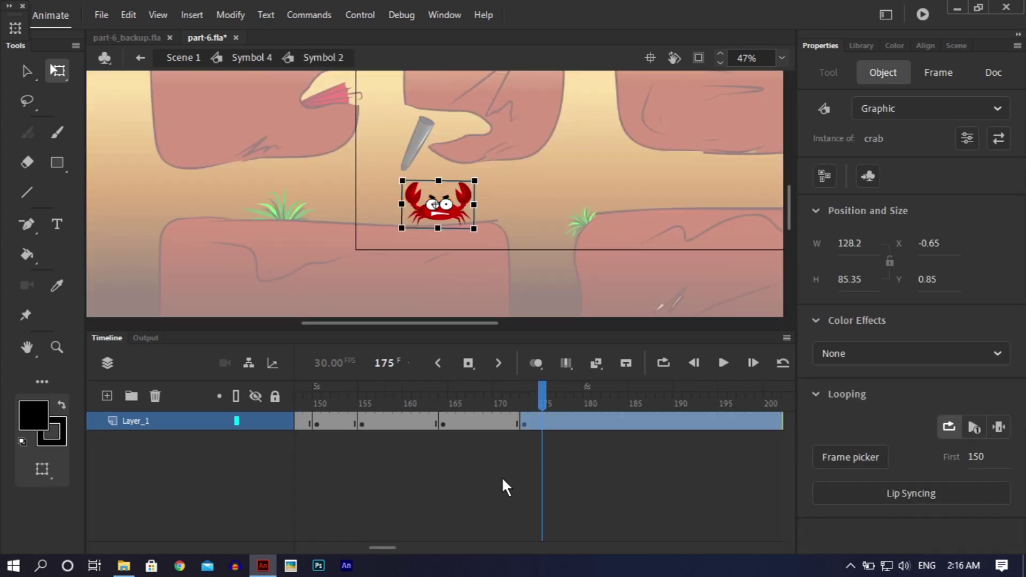
double_click(447, 206)
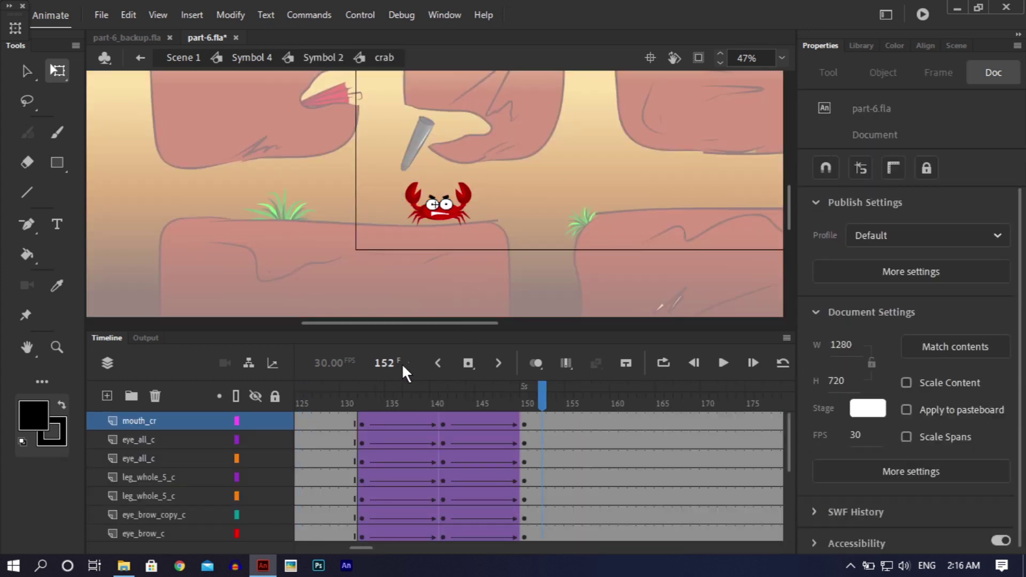
left_click_drag(552, 405, 521, 480)
right_click(522, 480)
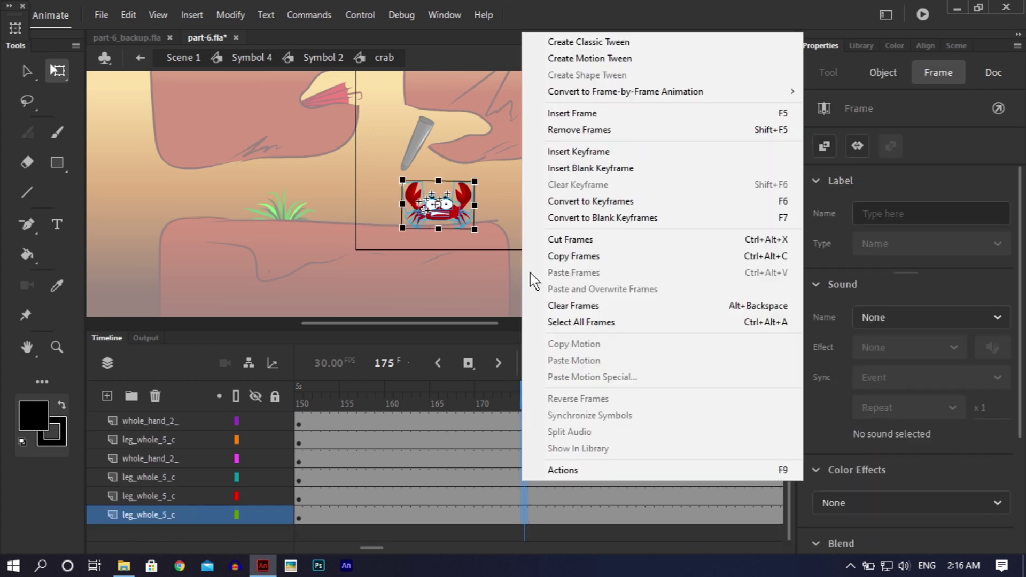
left_click(567, 153)
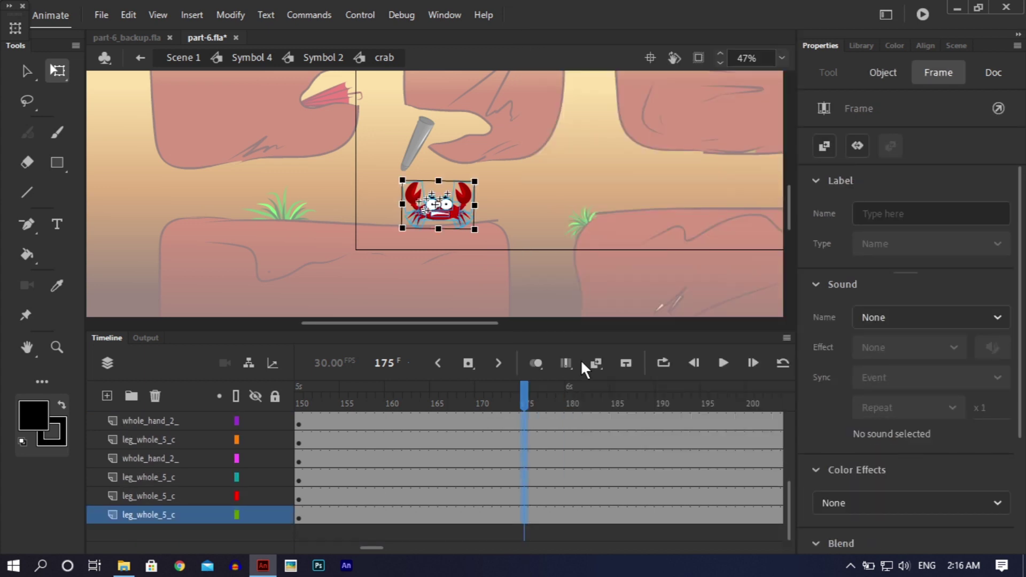
- Insert keyframes at frame 180 on all layers of the crab symbol
left_click(569, 419)
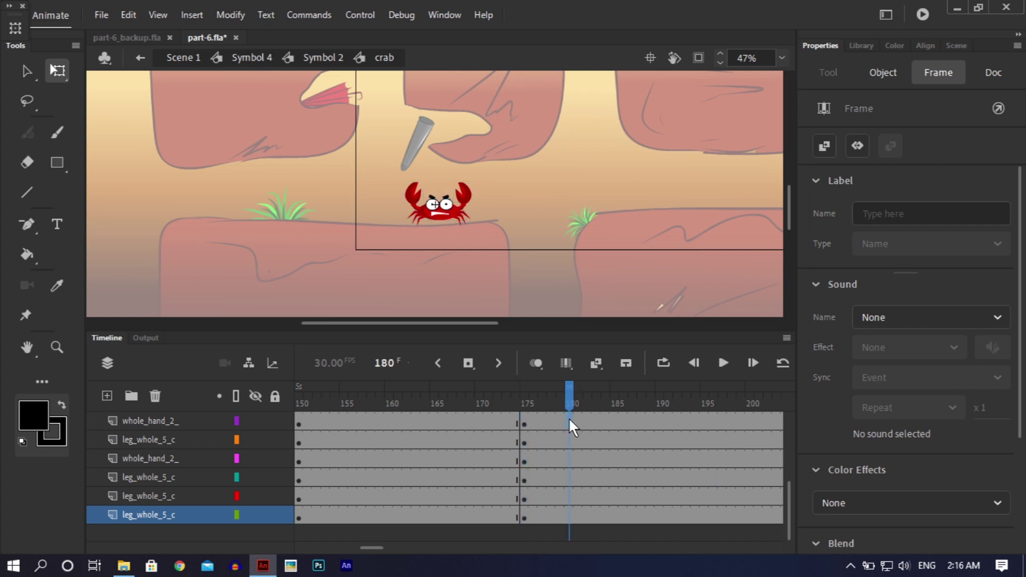
left_click_drag(570, 421, 566, 351)
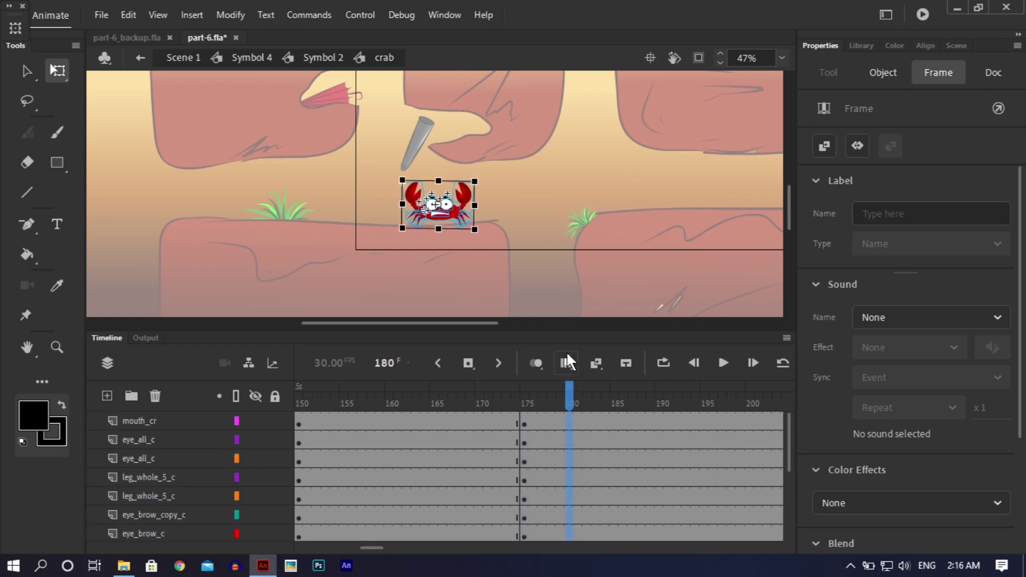
right_click(566, 441)
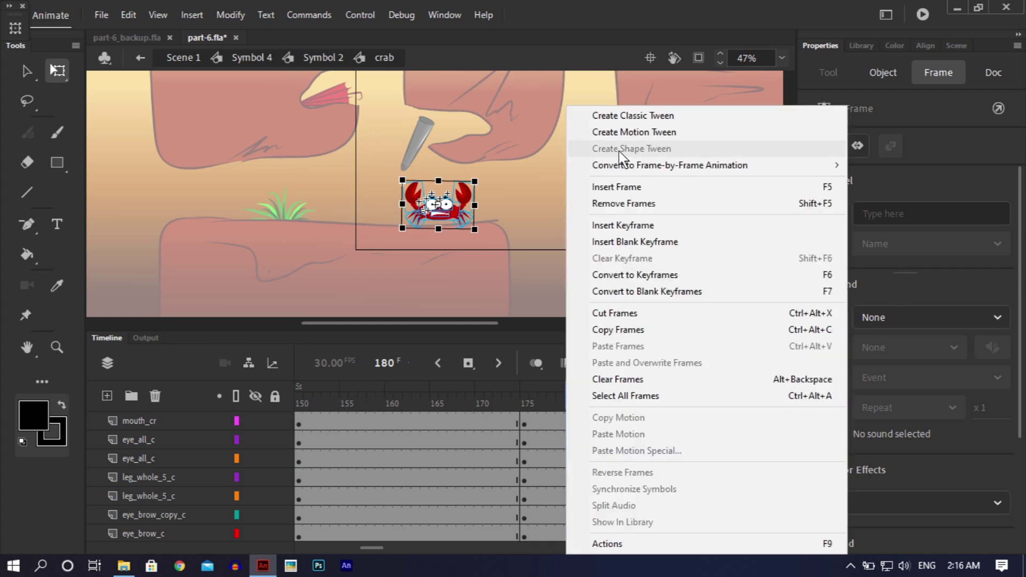
left_click(606, 228)
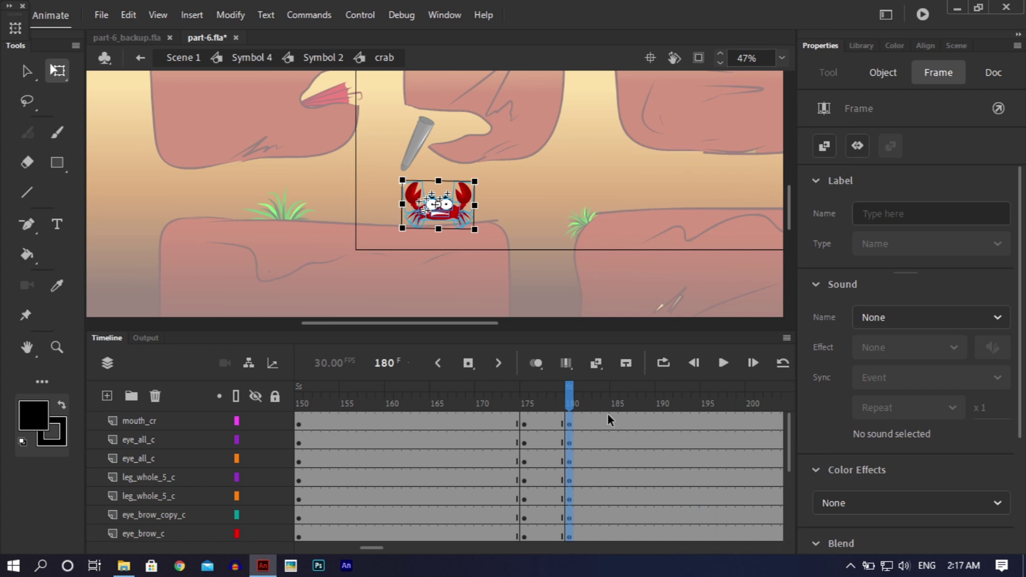
- Insert keyframes at frame 184 on all layers of the crab symbol
left_click_drag(608, 414, 608, 564)
right_click(605, 514)
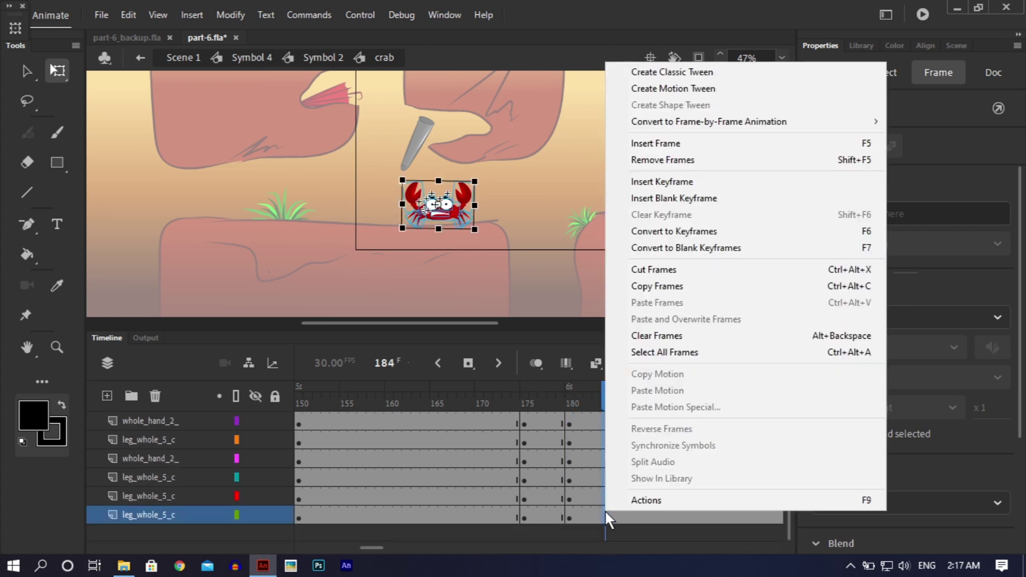
left_click(643, 174)
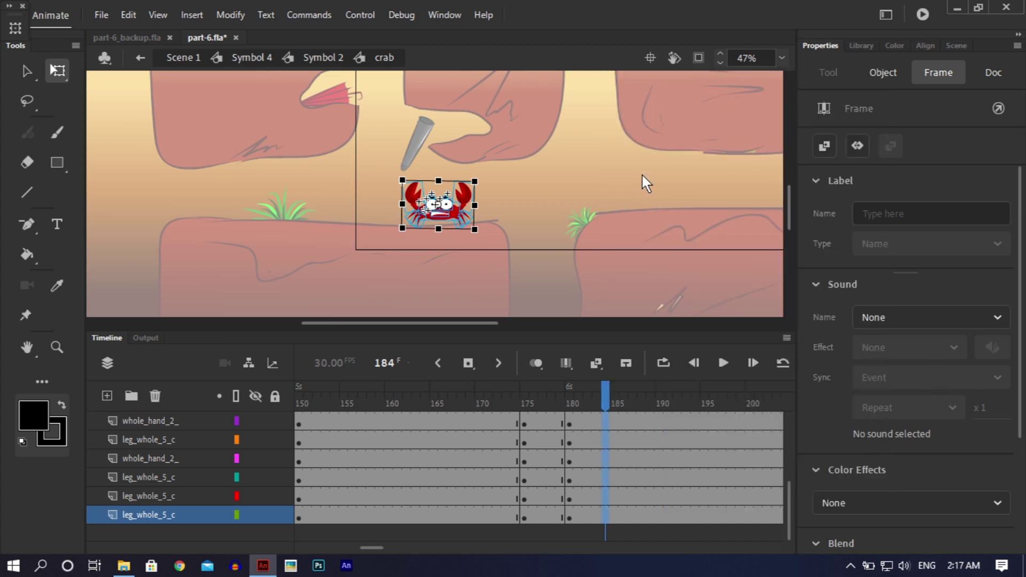
key("ctrl+equal")
key("ctrl+equal")
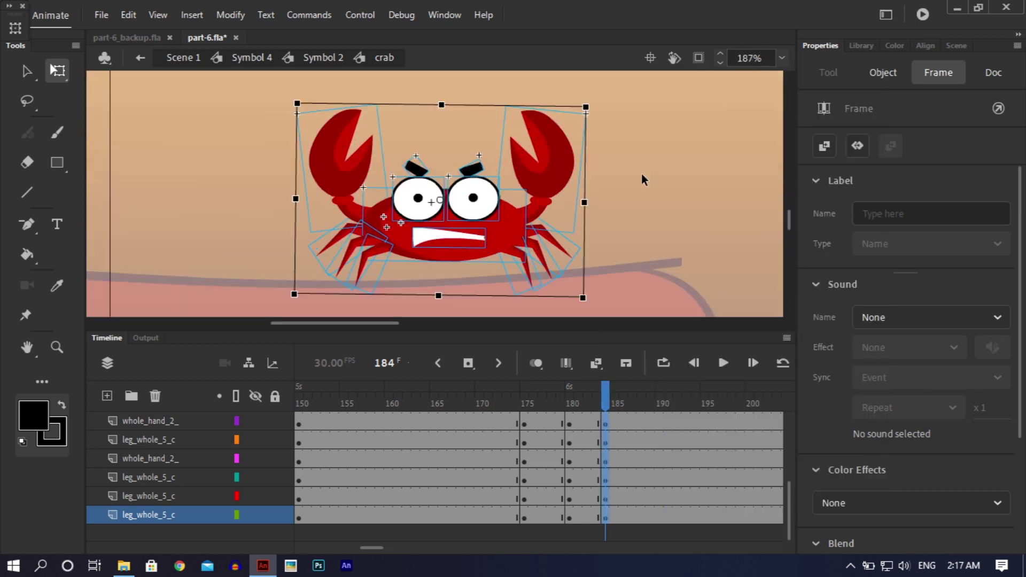
left_click(665, 153)
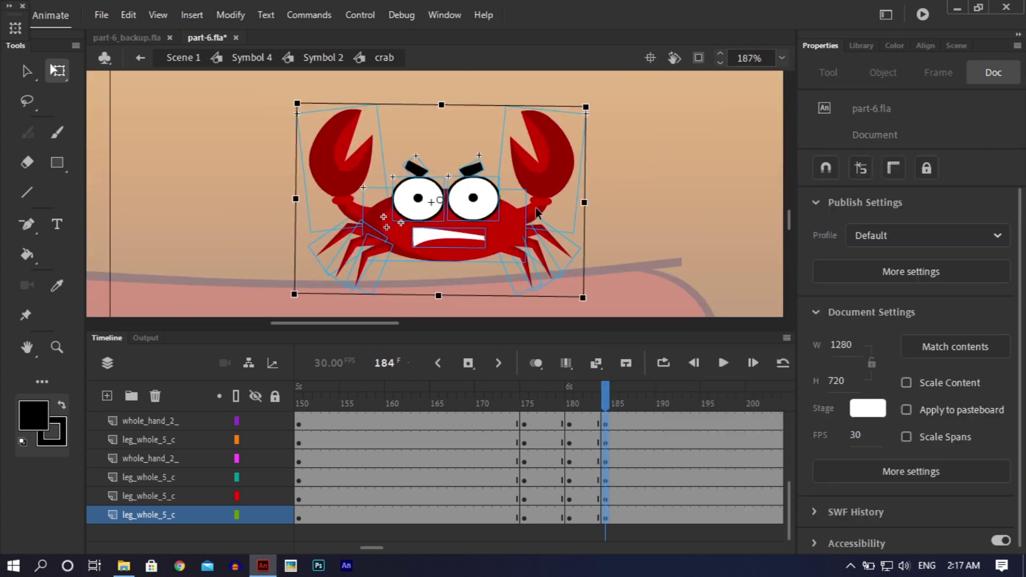
left_click(424, 175)
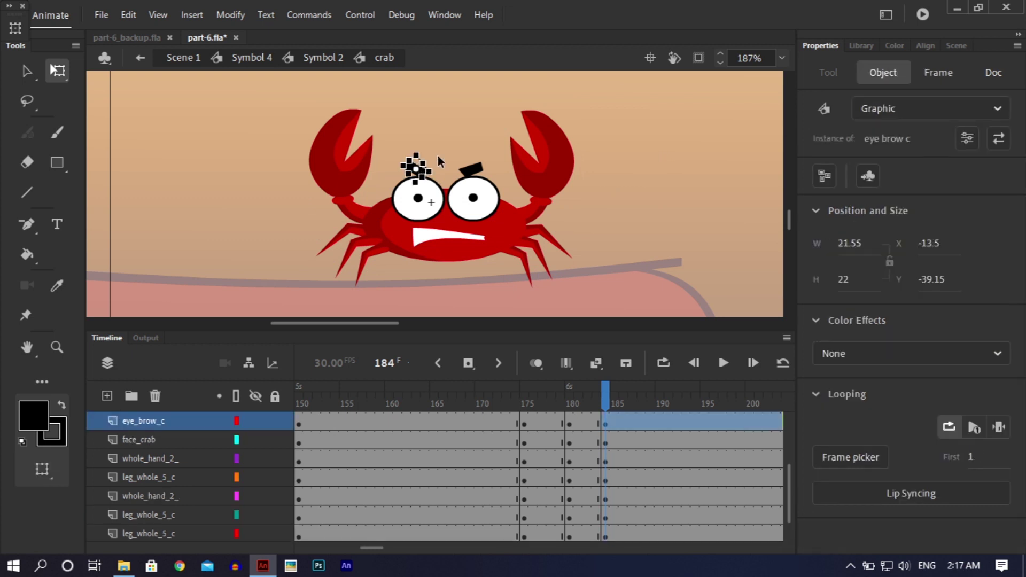
left_click_drag(434, 165, 437, 156)
left_click(461, 171)
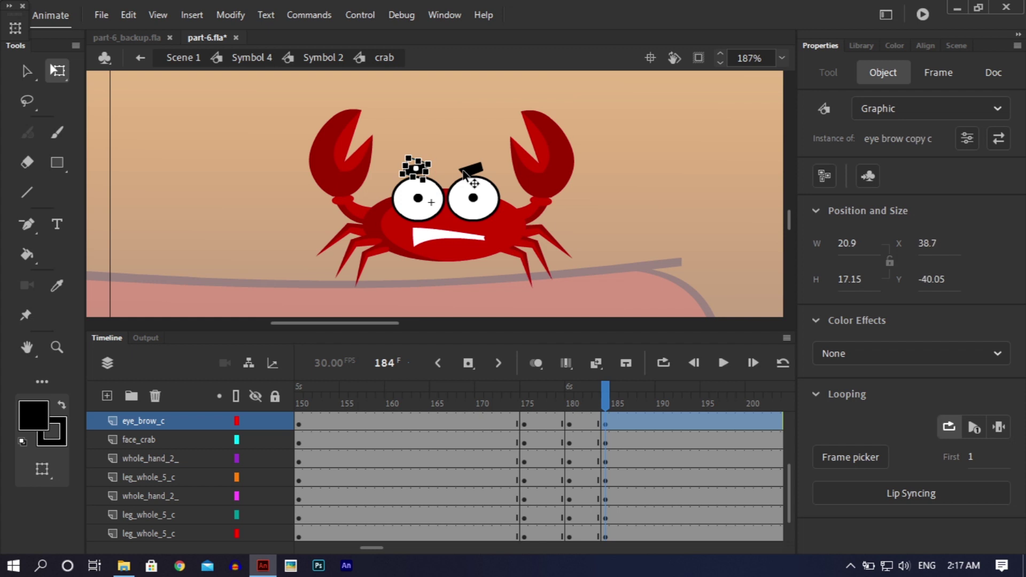
left_click_drag(449, 163, 472, 114)
left_click(472, 114)
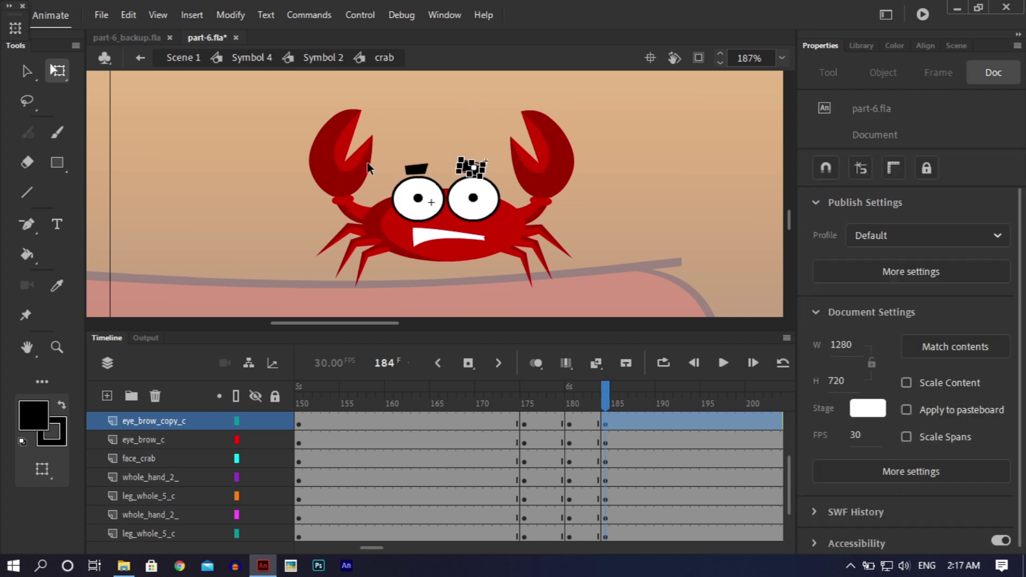
left_click(328, 186)
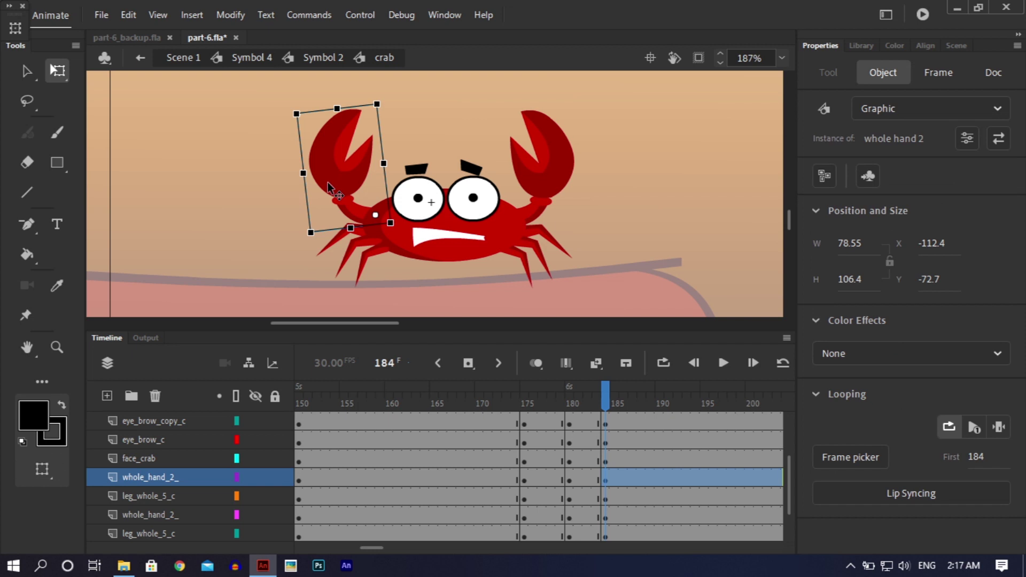
key("ctrl+z")
key("ctrl+z")
key("ctrl+z")
key("ctrl+z")
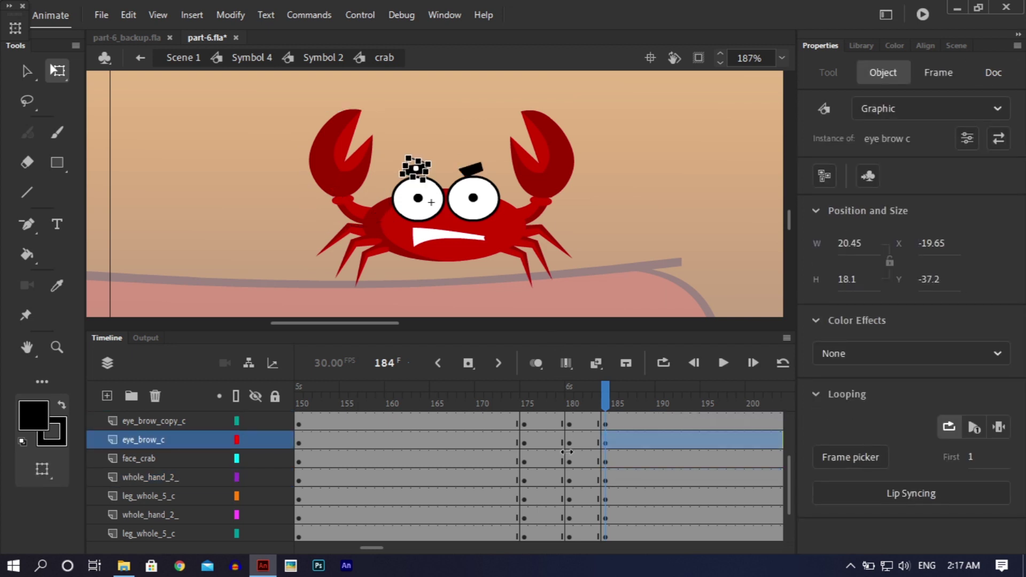
key("ctrl+z")
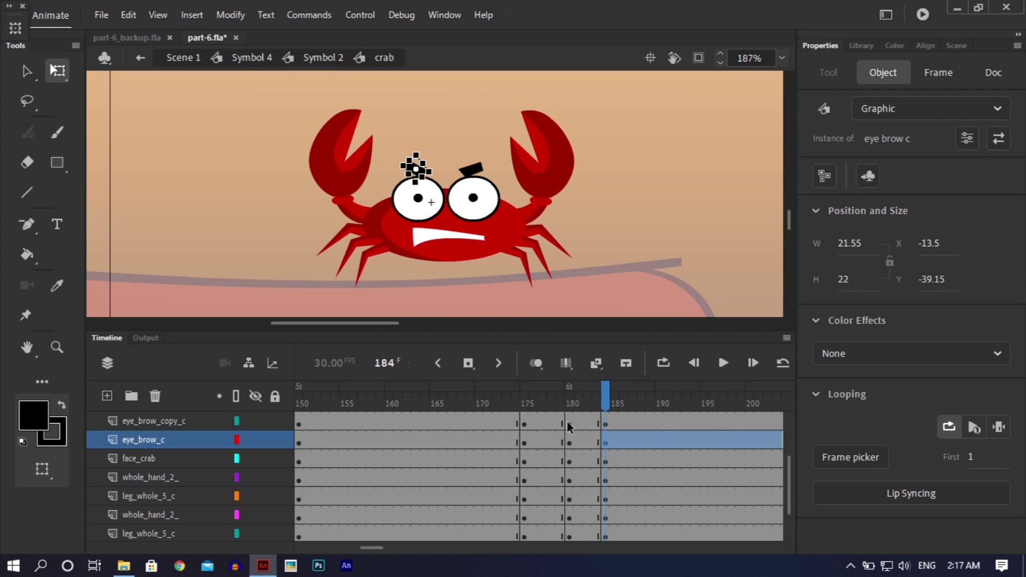
- At frame 180, rotate both of the crab's eyebrows so their inner ends tilt upward into a worried look
left_click(568, 422)
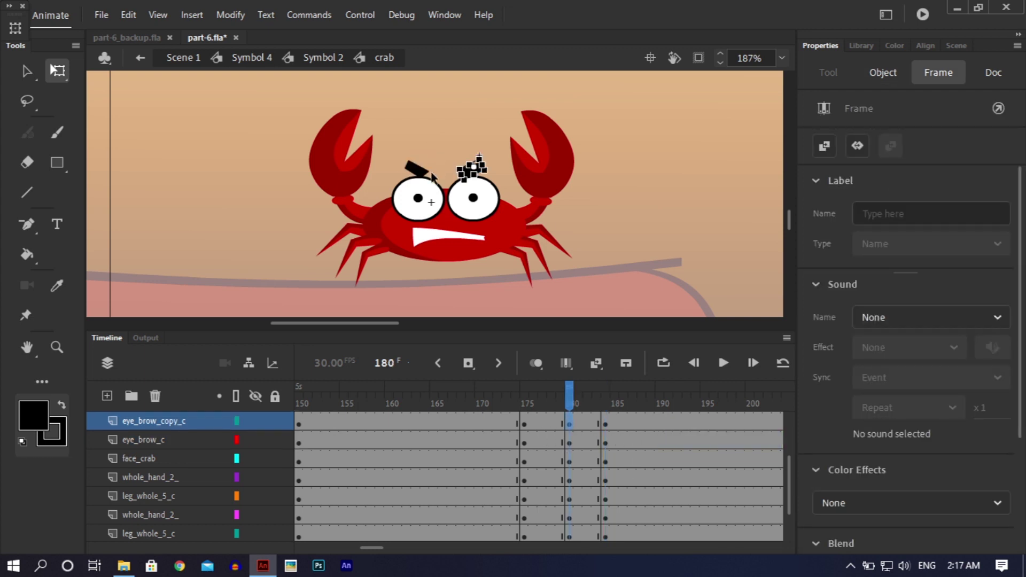
left_click(461, 164)
left_click_drag(454, 160, 454, 161)
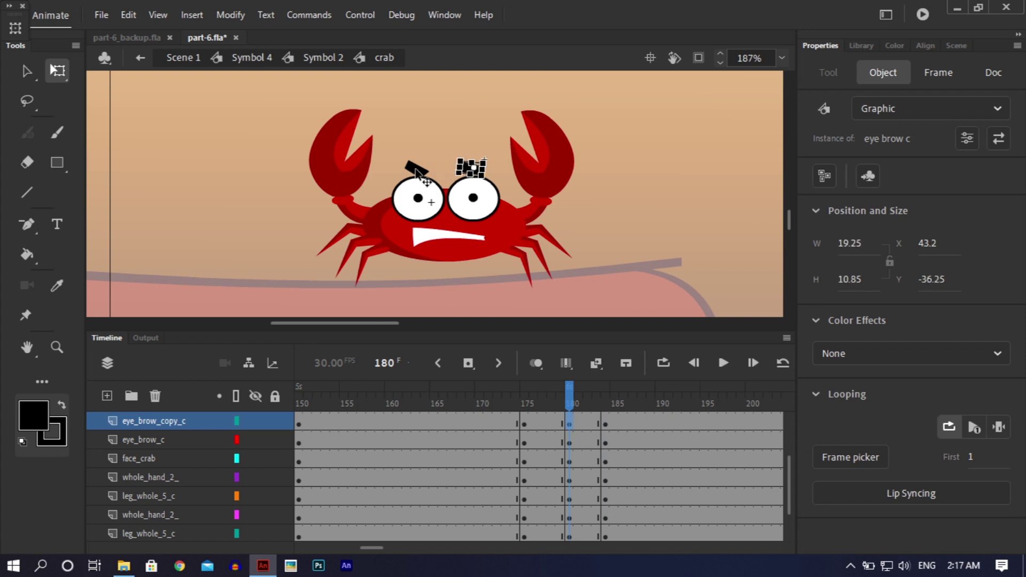
left_click(418, 171)
left_click_drag(437, 170, 442, 170)
- At frame 180, shift both eyes toward the left of the crab's face, slightly overlapping, and move the mouth slightly left and up
left_click(434, 207)
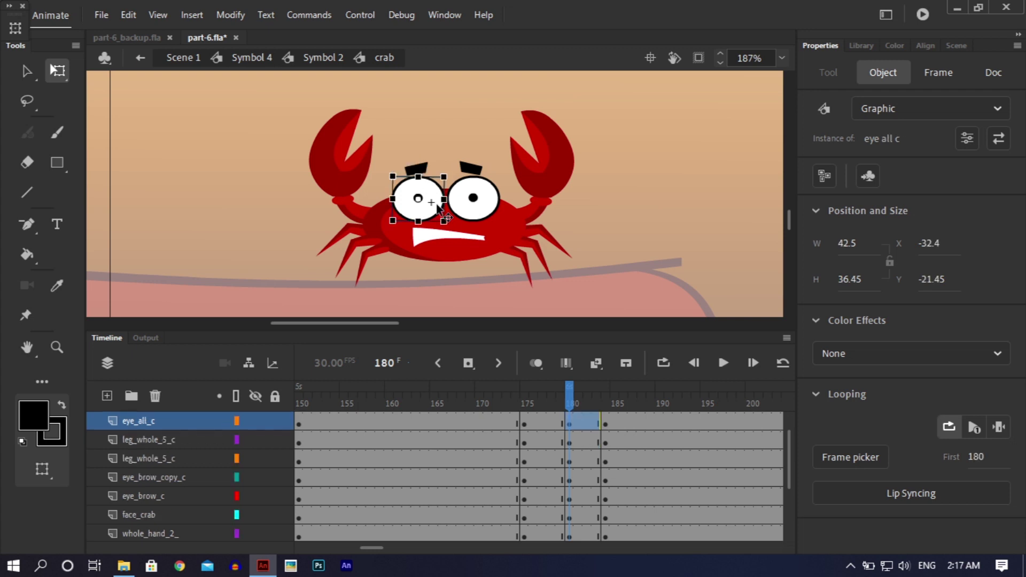
left_click_drag(428, 188, 461, 191)
key("ctrl+c")
key("ctrl+v")
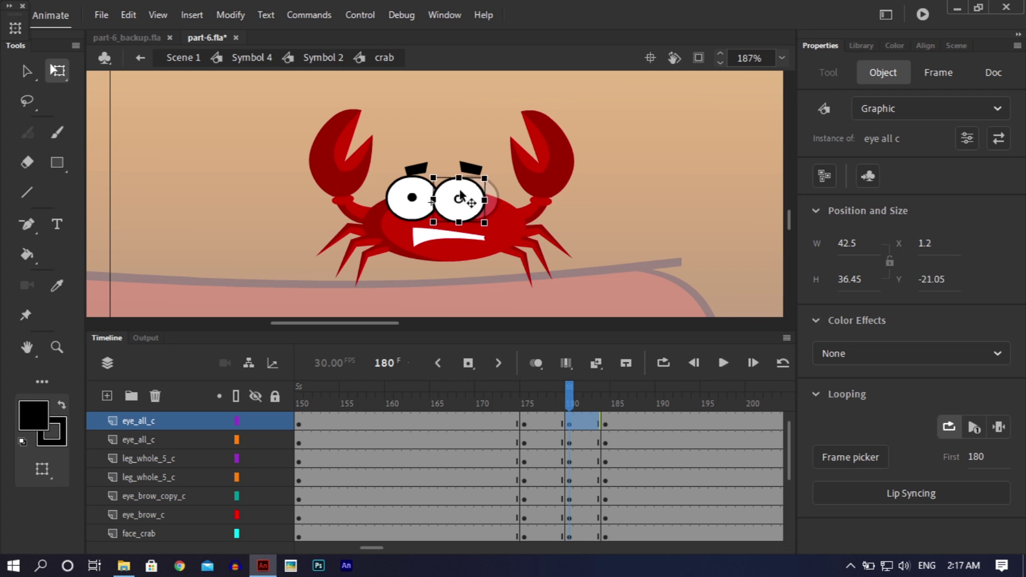
left_click(418, 239)
key("Up")
key("Up")
key("Up")
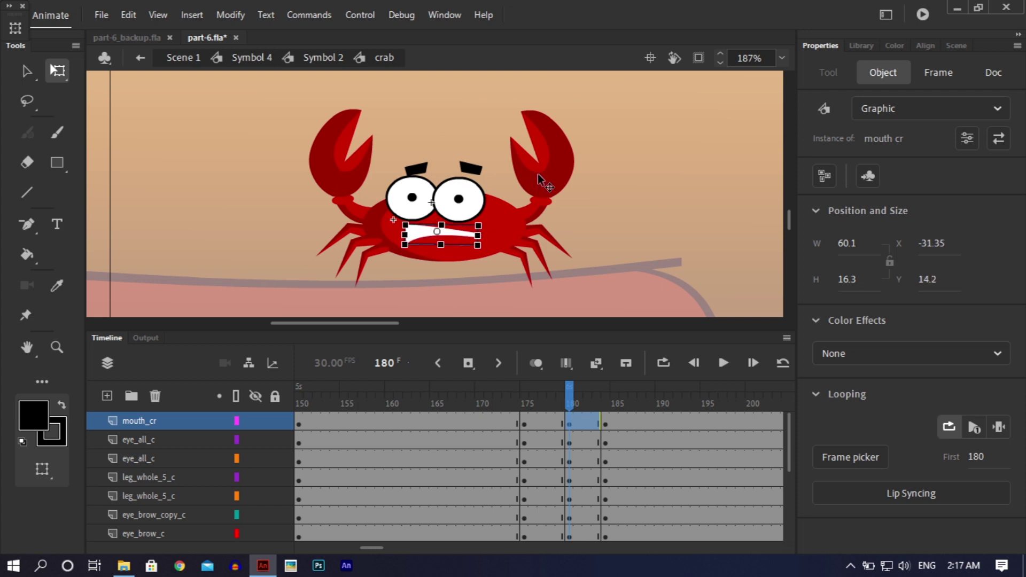
- At frame 180, rotate both of the crab's claws slightly outward, away from its body
left_click(556, 176)
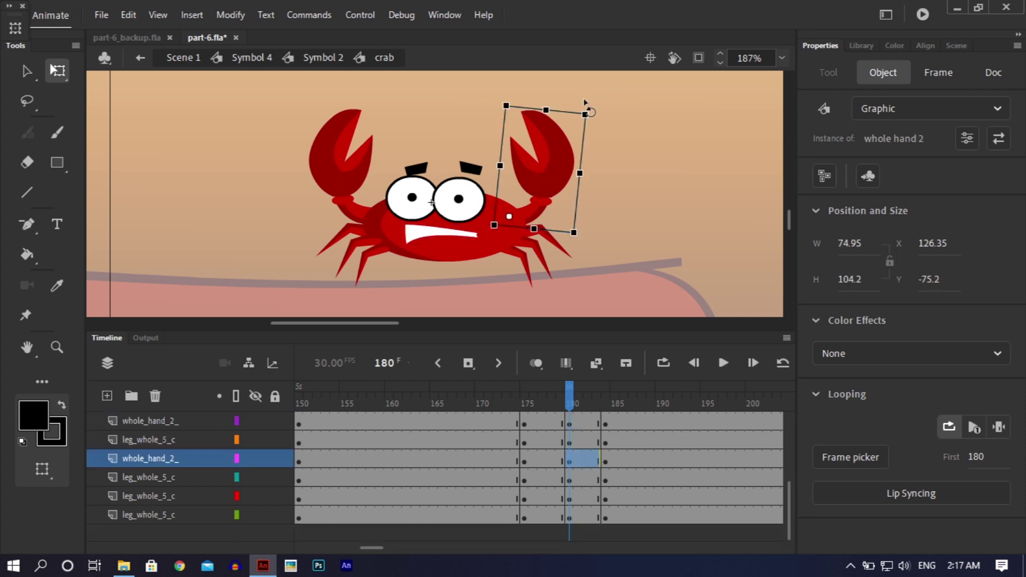
left_click_drag(586, 103, 604, 118)
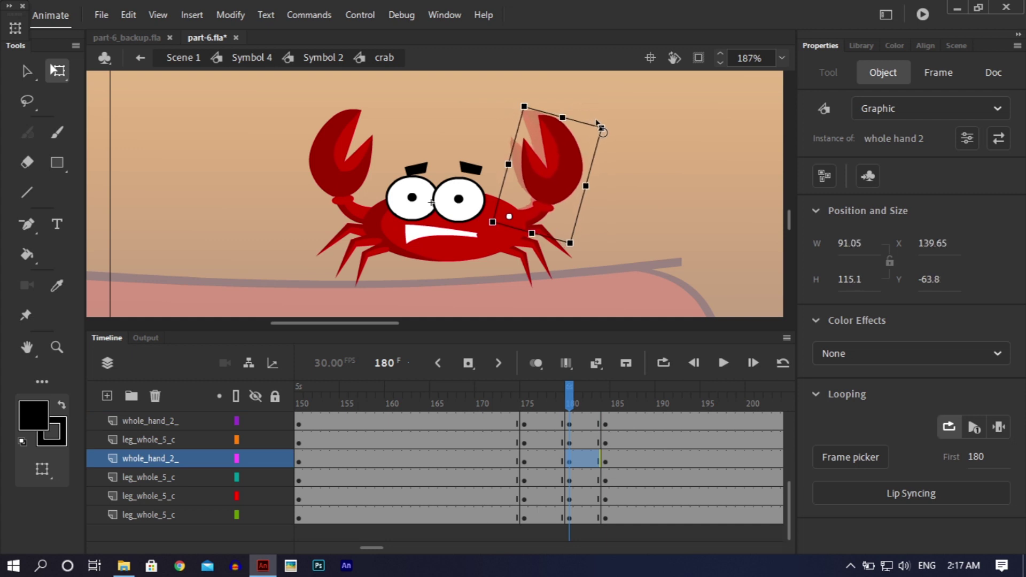
left_click(341, 126)
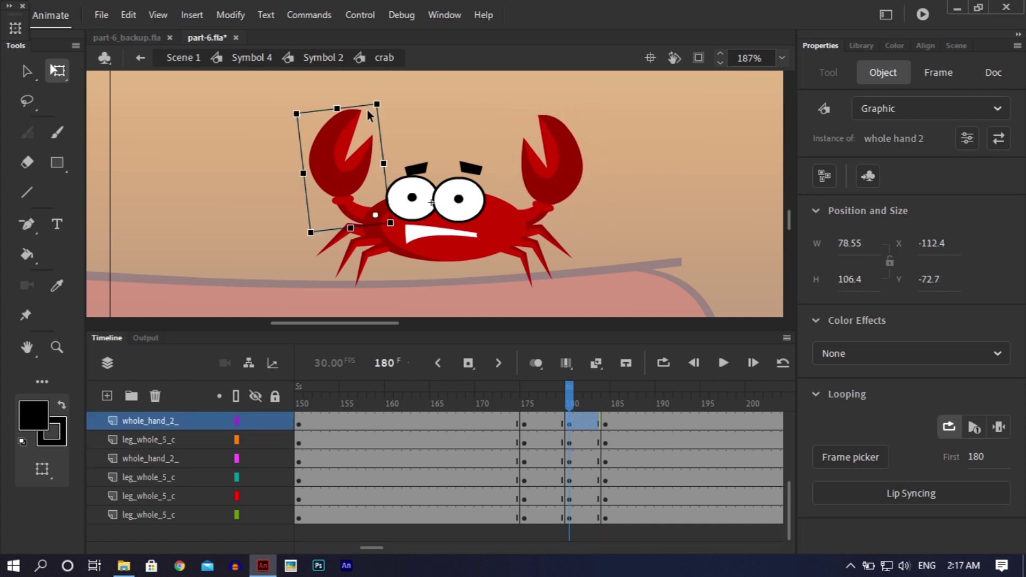
mouse_move(379, 100)
left_mouse_down()
mouse_move(394, 97)
mouse_move(360, 98)
left_mouse_up()
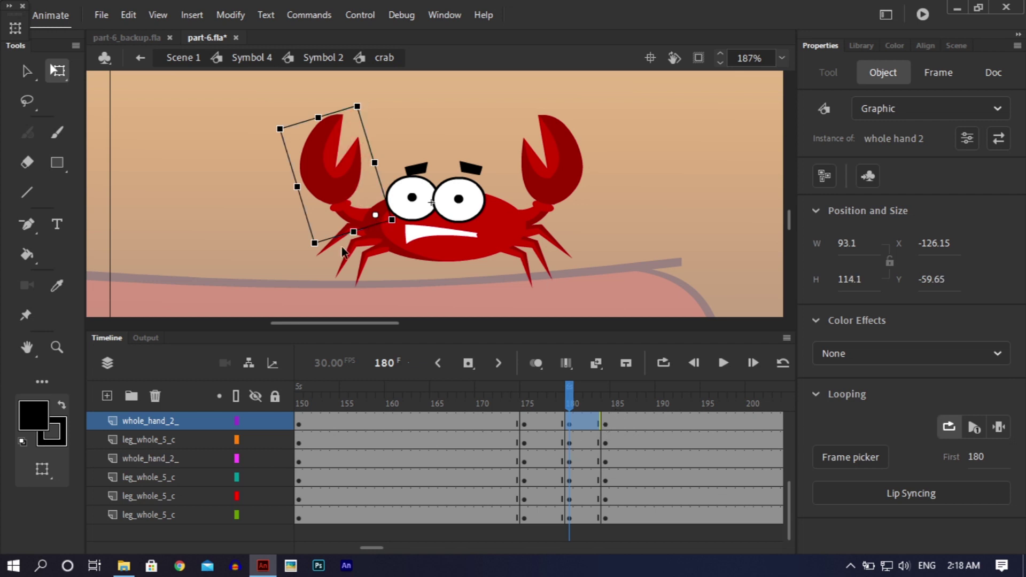
- At frame 180, rotate the crab's legs on both sides slightly outward
left_click(331, 262)
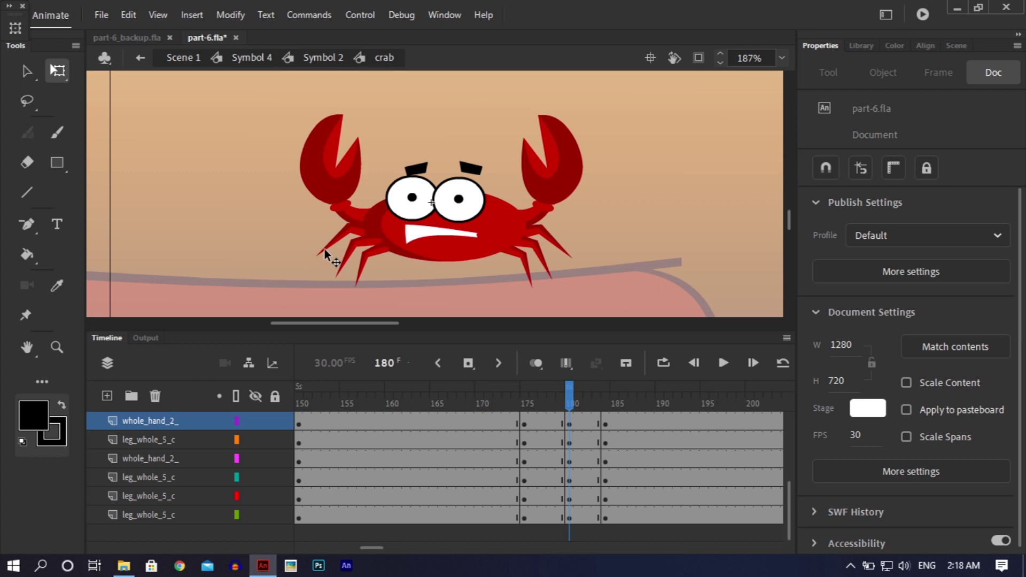
left_click(325, 249)
left_click_drag(303, 250, 337, 270)
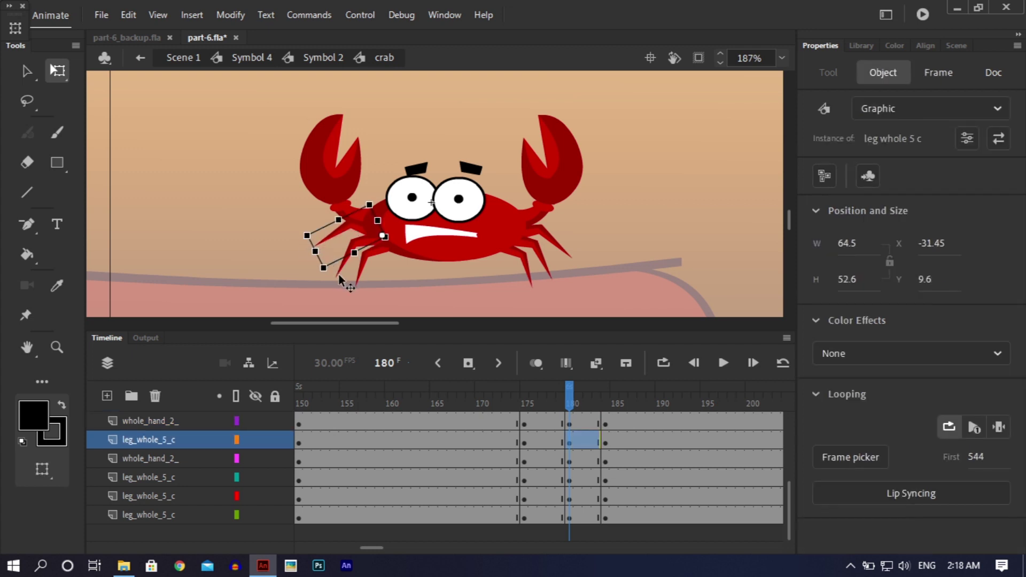
left_click(338, 274)
left_click_drag(323, 283, 319, 272)
left_click(576, 241)
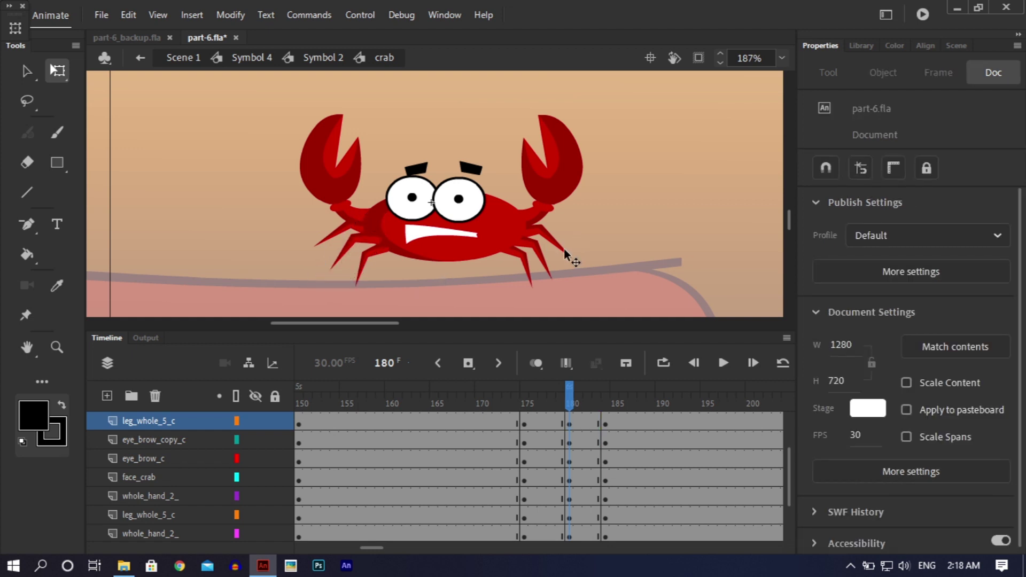
left_click(565, 249)
left_click_drag(589, 246, 588, 234)
left_click(532, 288)
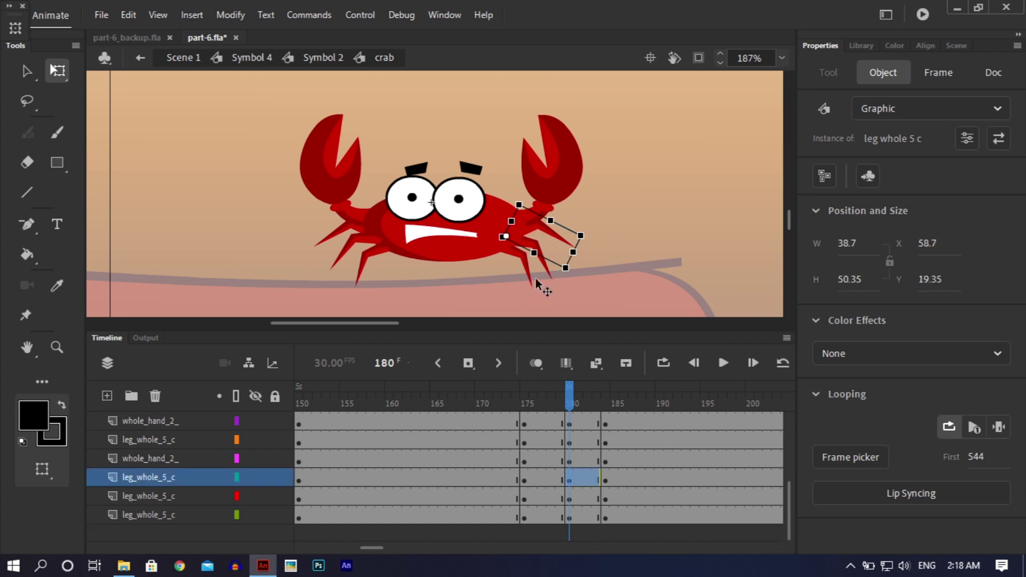
left_click_drag(551, 293, 575, 281)
left_click(565, 274)
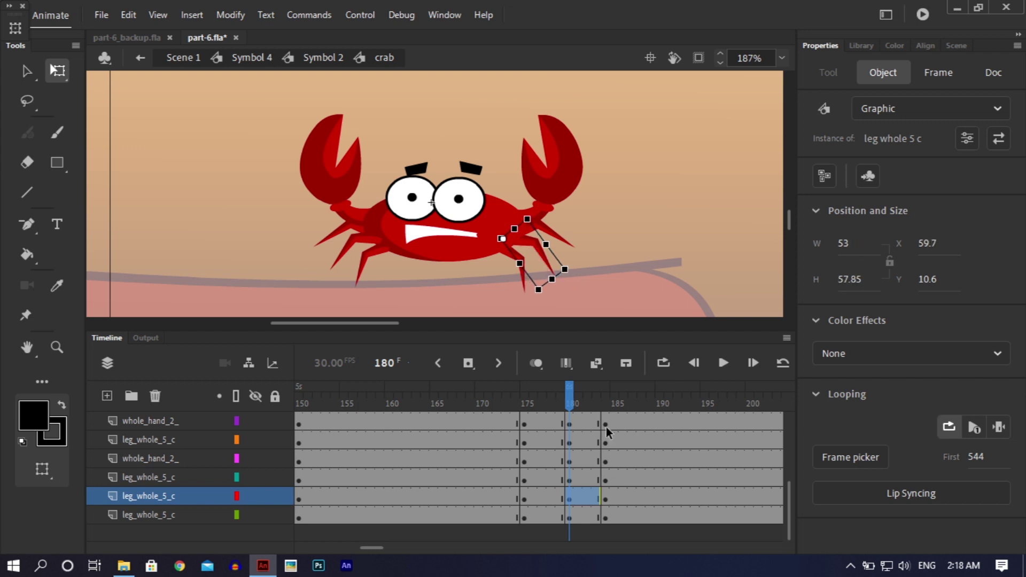
- At frame 184, shift both of the crab's eyes farther toward the left of its face
left_click(606, 428)
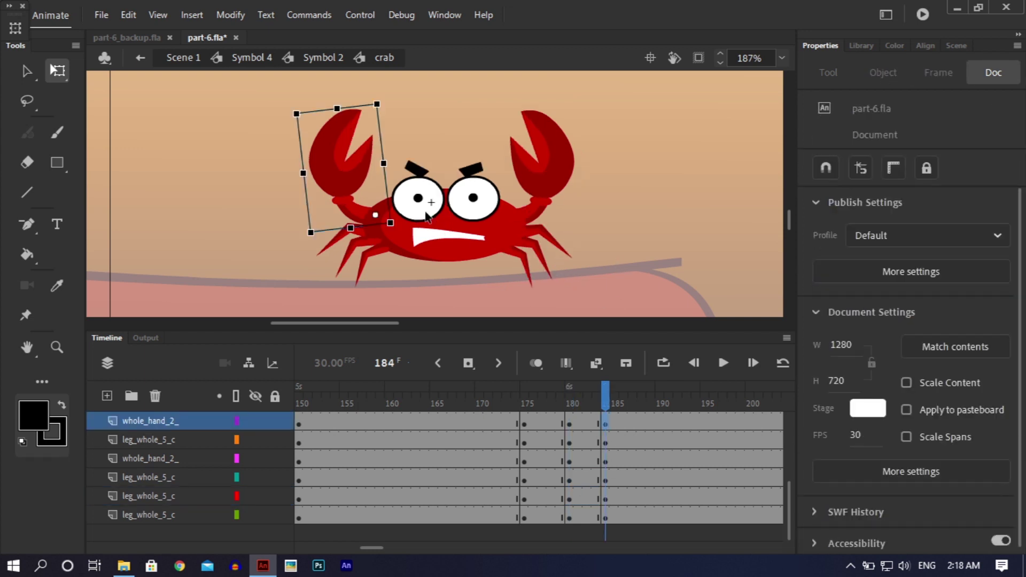
left_click(405, 202)
left_click_drag(405, 202, 442, 201)
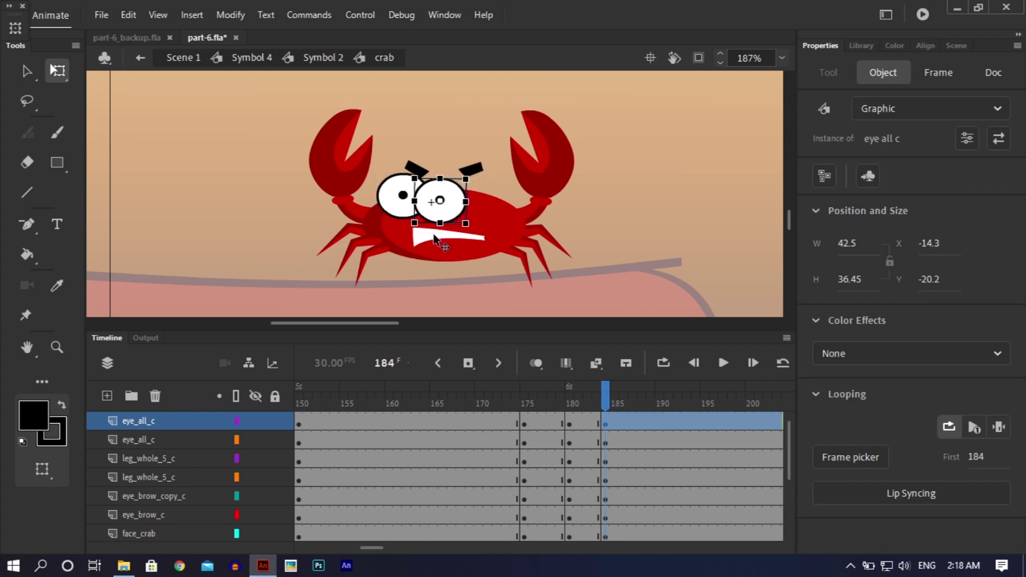
- At frame 184, shrink the crab's mouth to about 35 by 9 px and shift it toward the left of its face
left_click_drag(438, 241, 471, 226)
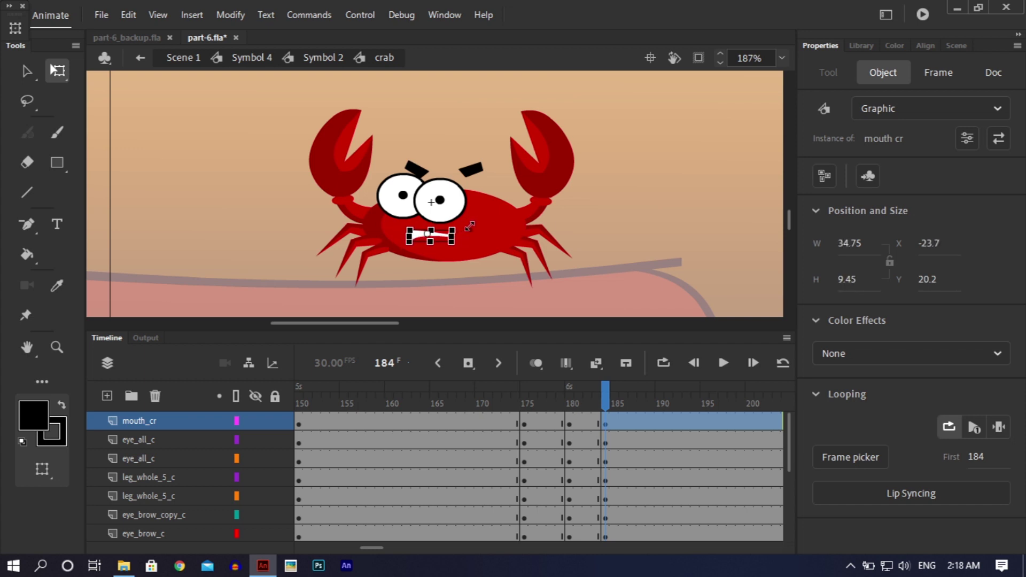
left_click(620, 231)
left_click_drag(432, 239, 425, 239)
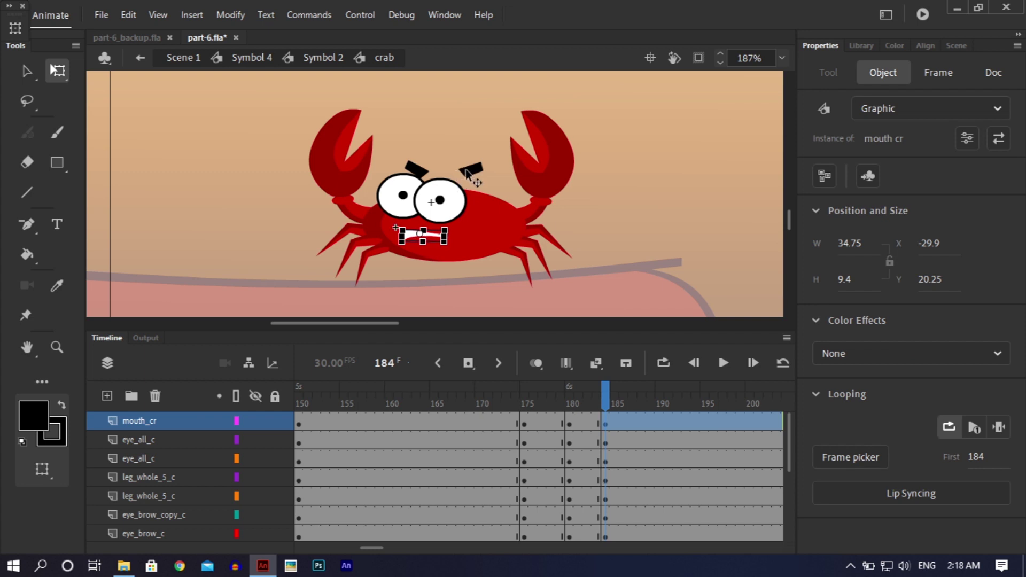
- At frame 184, shift both of the crab's eyebrows toward the left of its face and rotate them to a flatter angle
left_click_drag(465, 172, 430, 168)
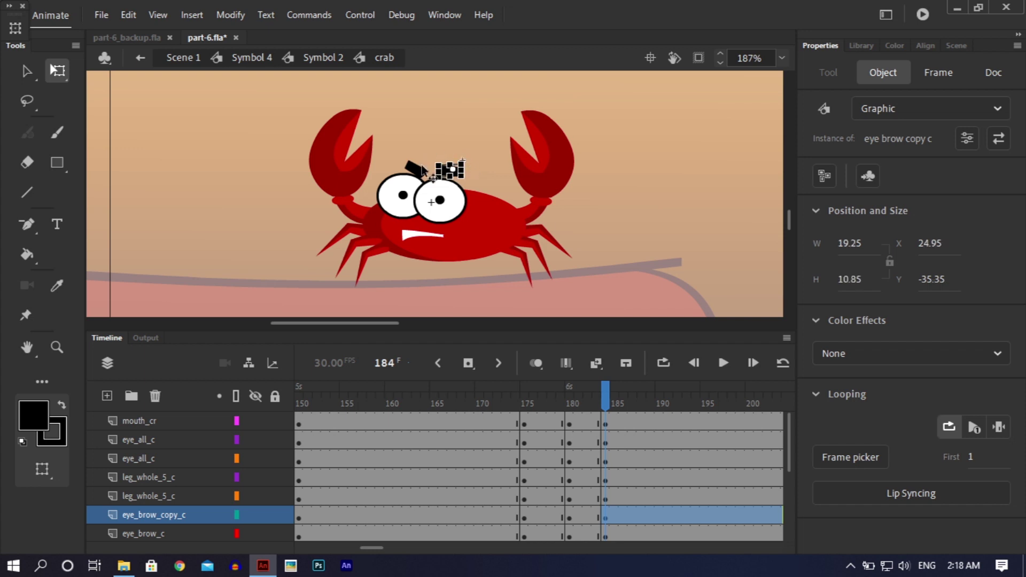
left_click(417, 170)
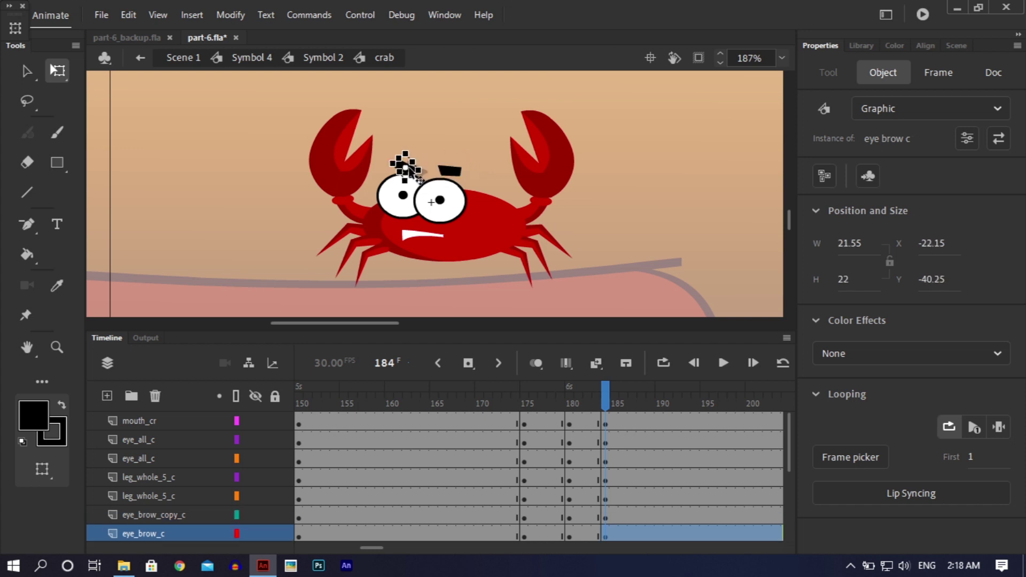
left_click_drag(426, 168, 431, 169)
left_click(586, 224)
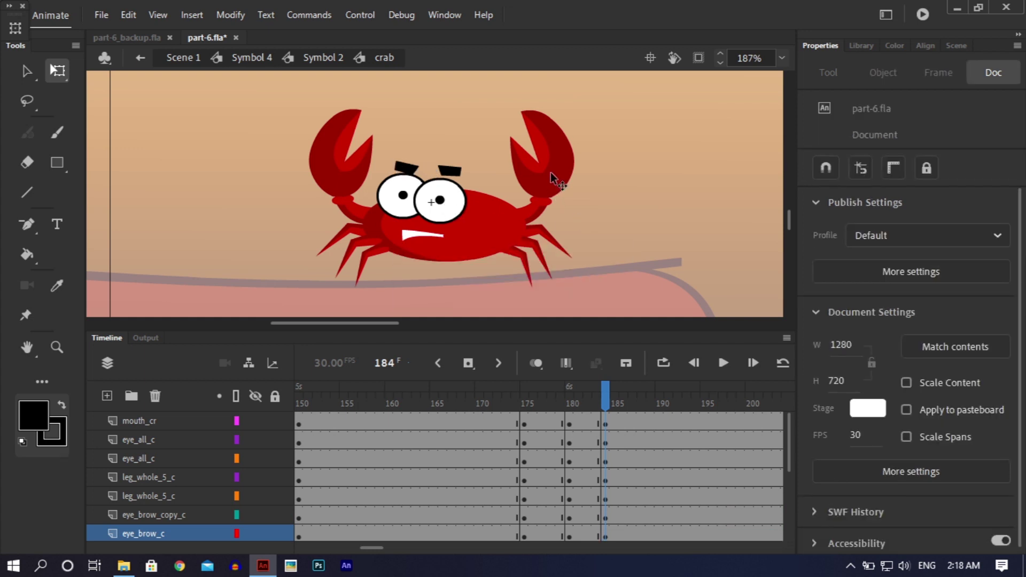
left_click(556, 171)
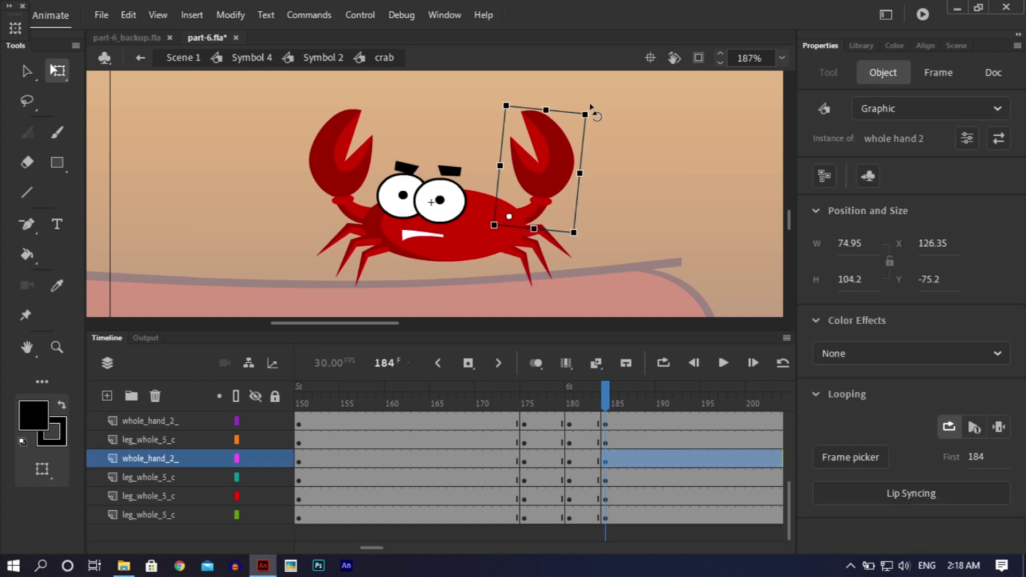
left_click(623, 228)
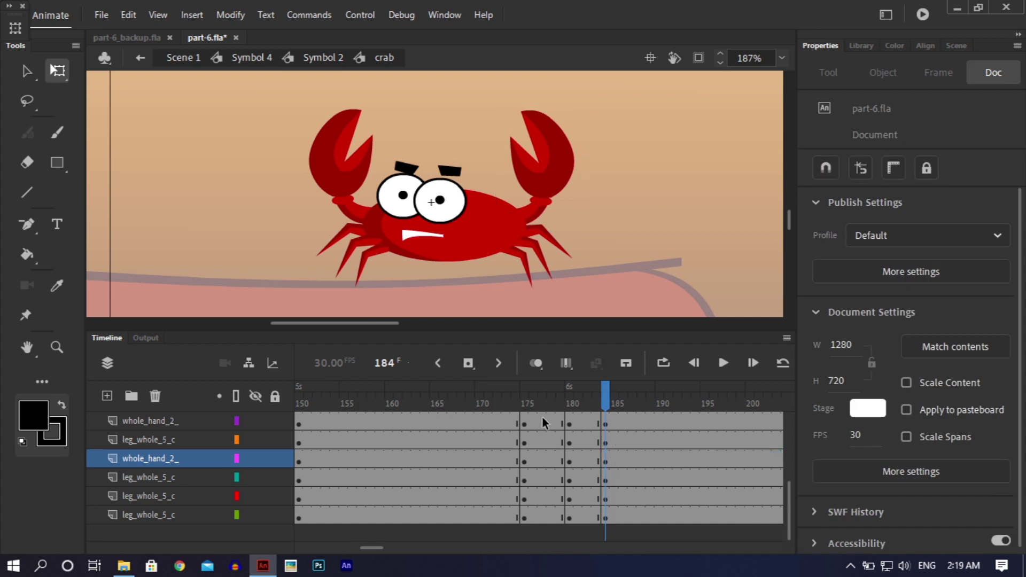
- Create classic tweens between the keyframes at frames 175, 180 and 184 on all of the crab's layers
left_click(543, 418)
left_click(549, 430)
left_click_drag(541, 515, 585, 343)
right_click(579, 449)
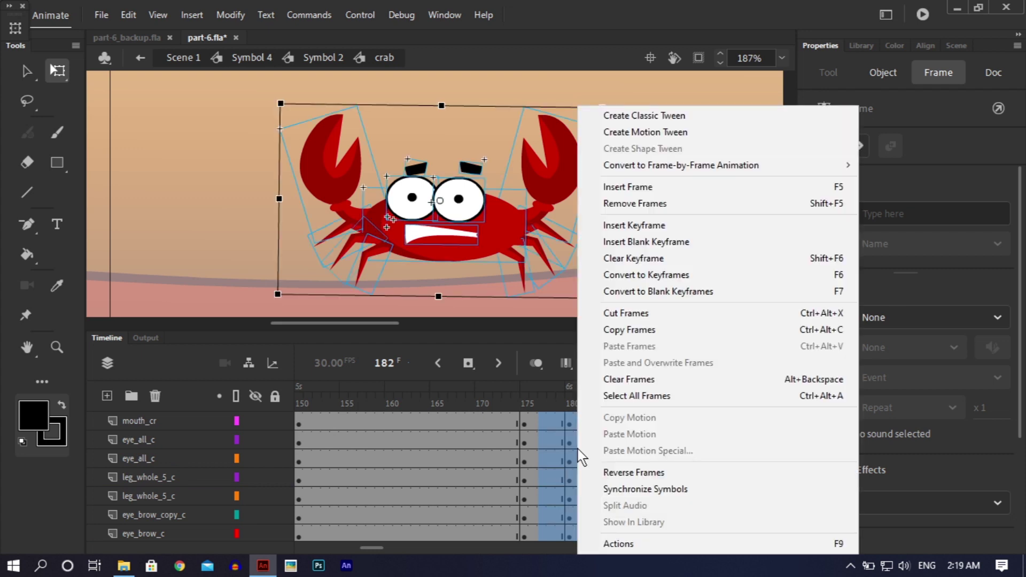
left_click(637, 115)
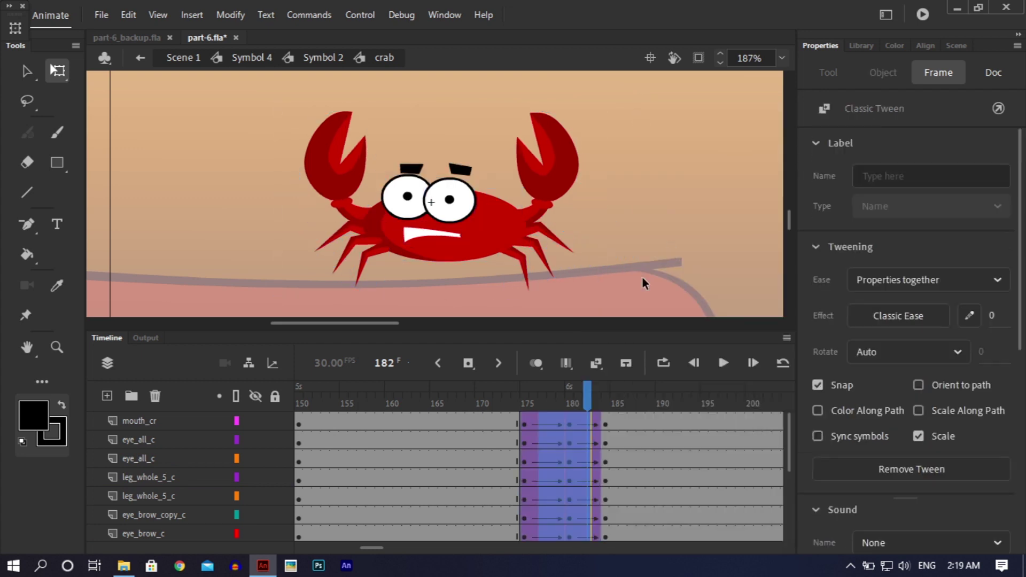
left_click_drag(567, 387, 609, 407)
left_click(666, 204)
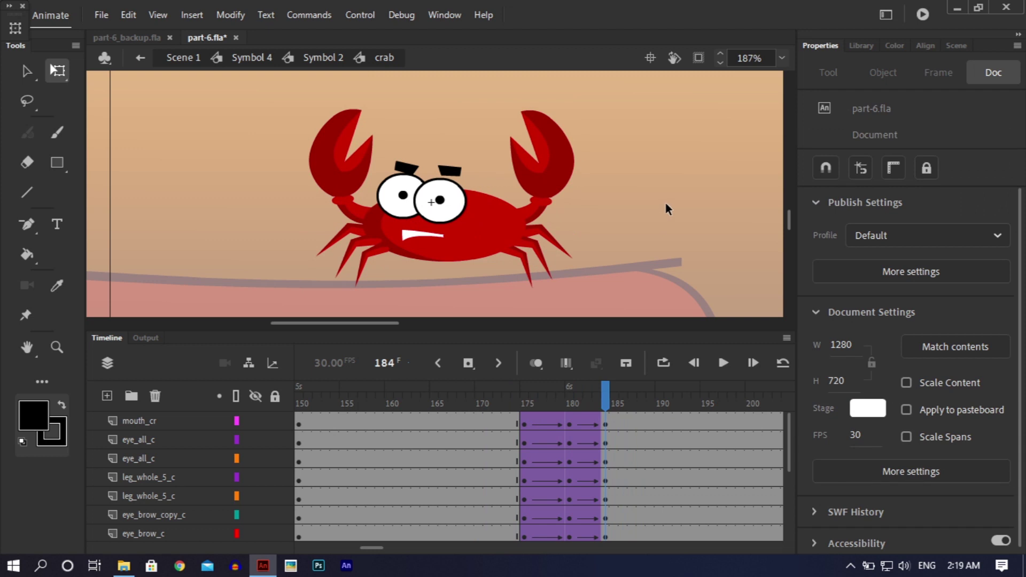
- Go back up through Symbol 2 to Symbol 4 and check whether the crab's new reaction plays in each timeline
double_click(666, 203)
left_click_drag(418, 398, 577, 398)
left_click(641, 246)
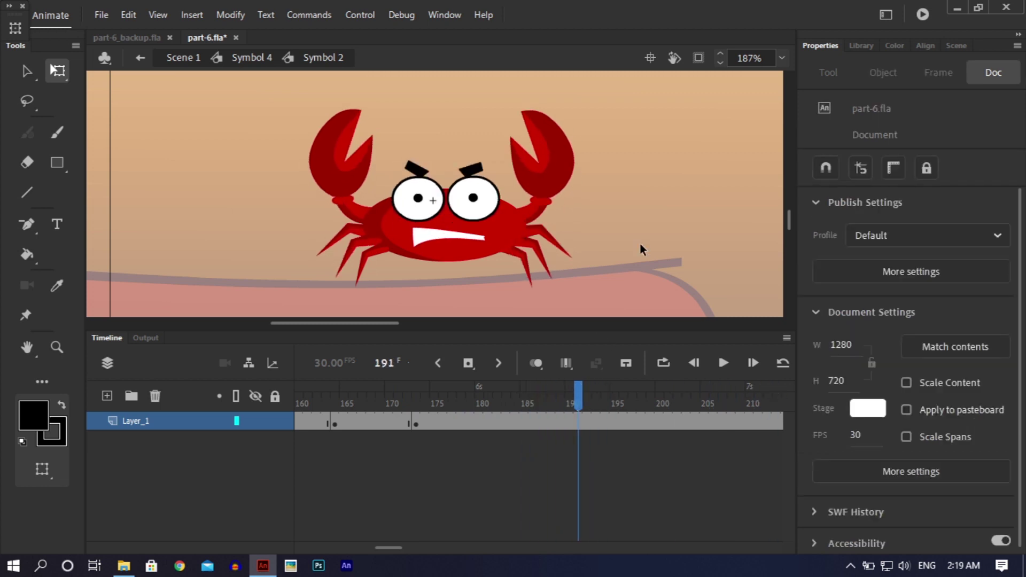
double_click(641, 244)
left_click_drag(490, 396, 393, 442)
left_click(421, 277)
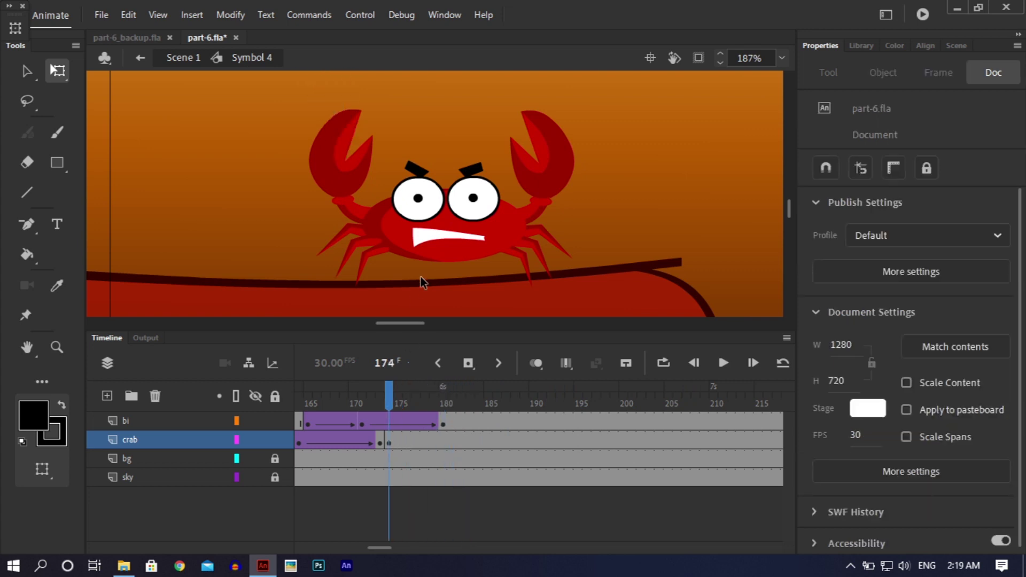
left_click(452, 224)
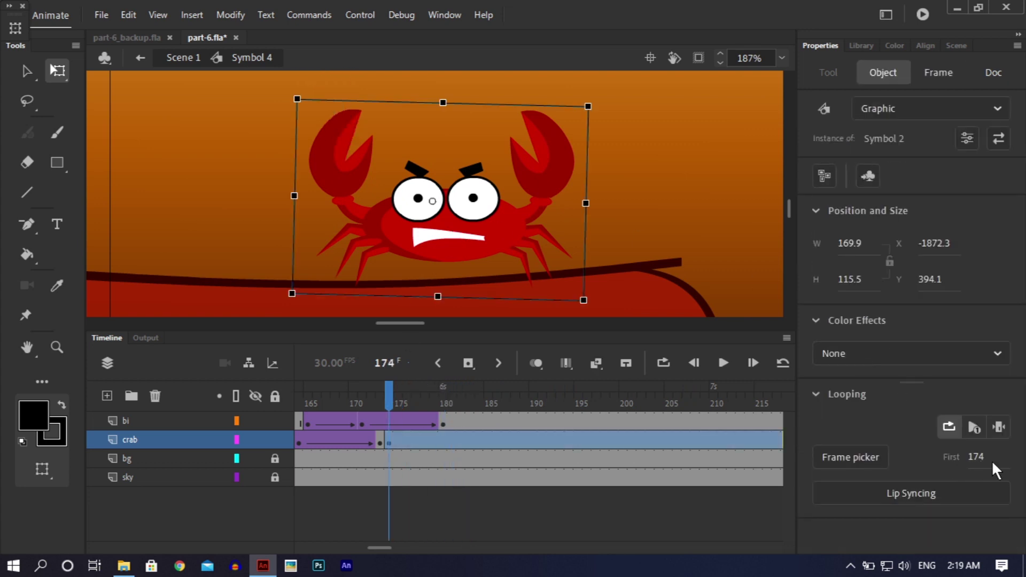
- Inside Symbol 2, set the crab instance's first looping frame to 173 at the frame 173 keyframe
double_click(495, 242)
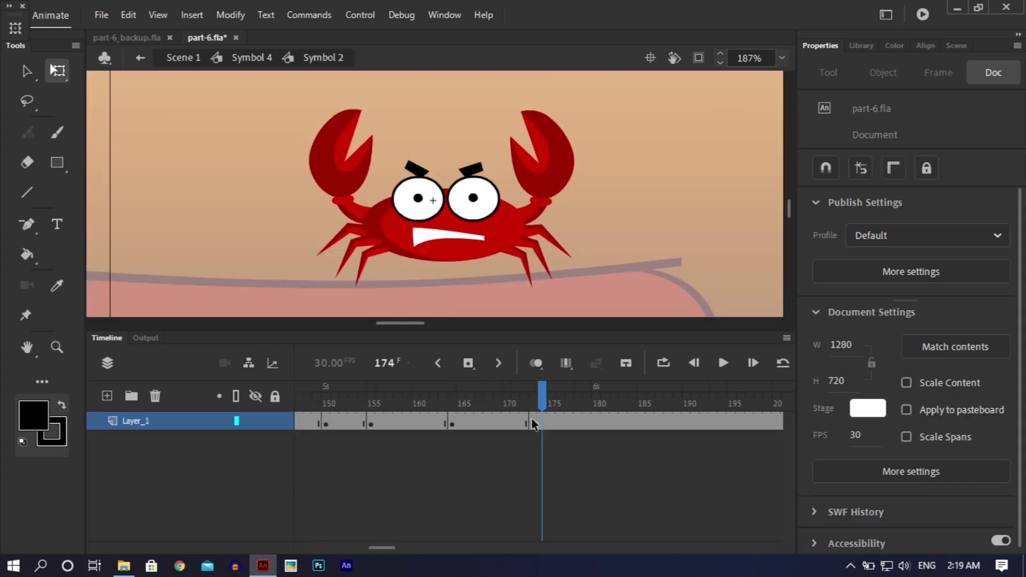
left_click(532, 423)
left_click(478, 236)
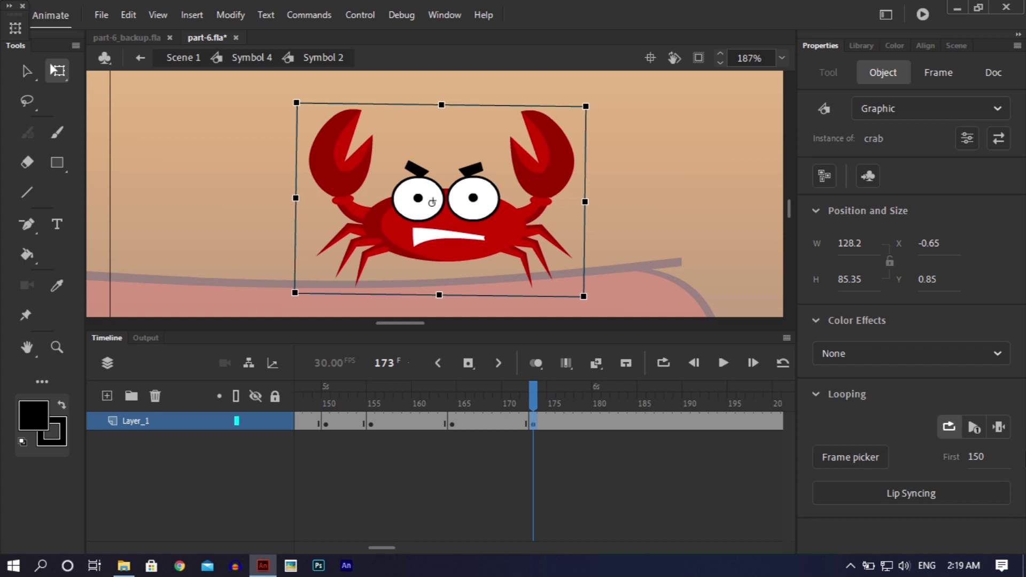
left_click(974, 458)
type("173")
key("Return")
- Return to Symbol 4 and review the crab's reaction to the falling tube up to frame 187
double_click(675, 202)
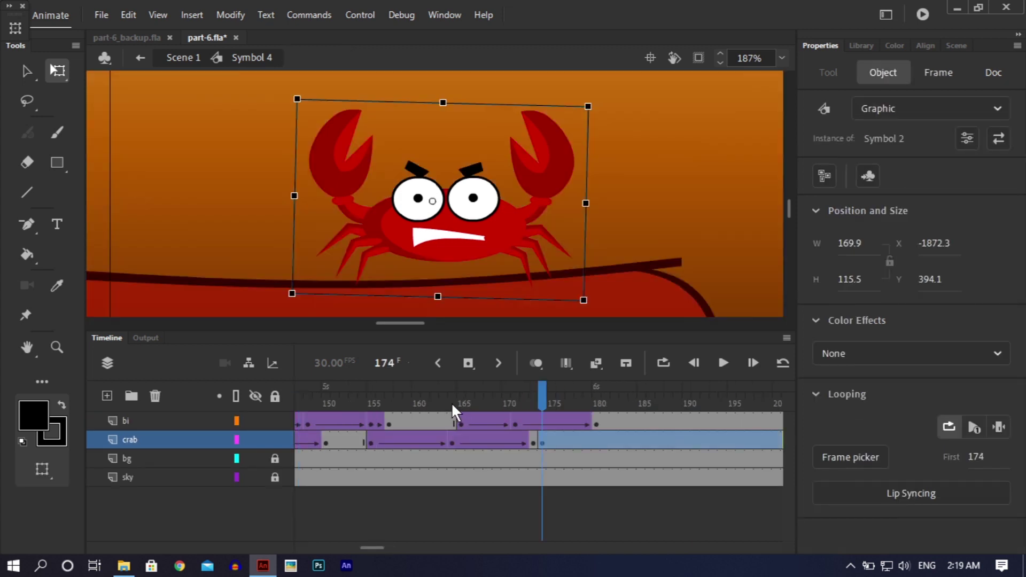
left_click_drag(515, 393, 598, 404)
left_click(661, 411)
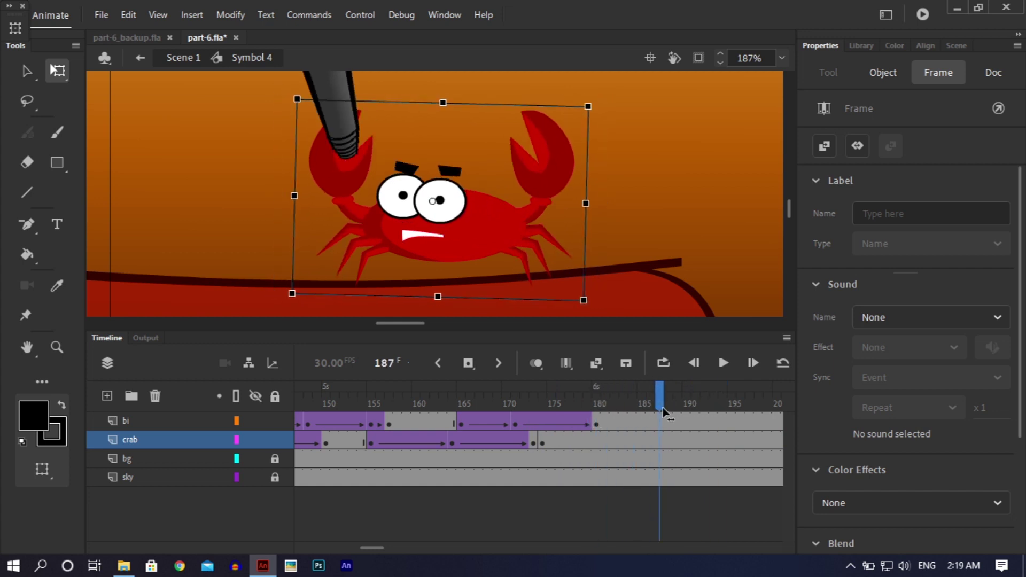
double_click(347, 124)
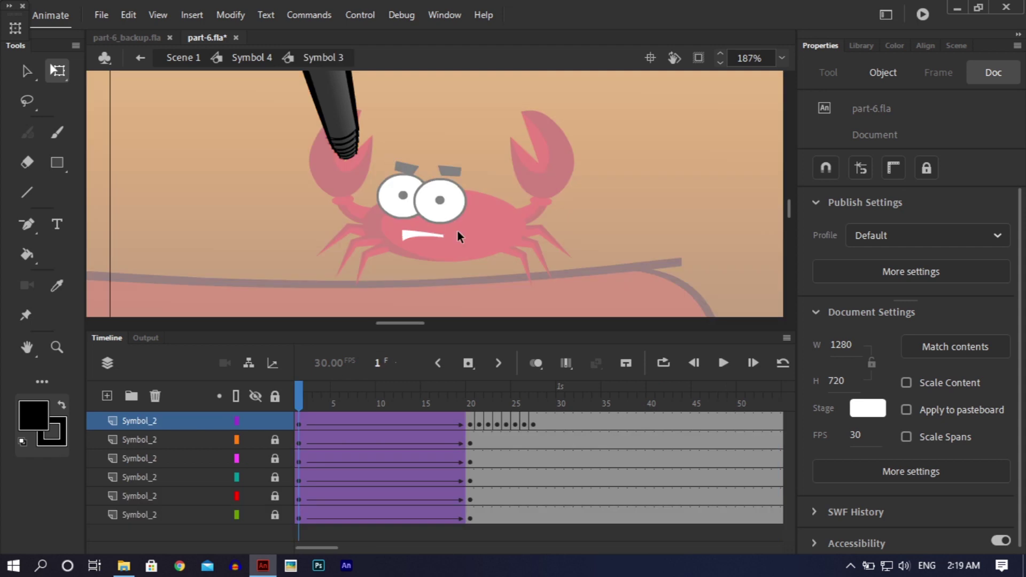
double_click(638, 173)
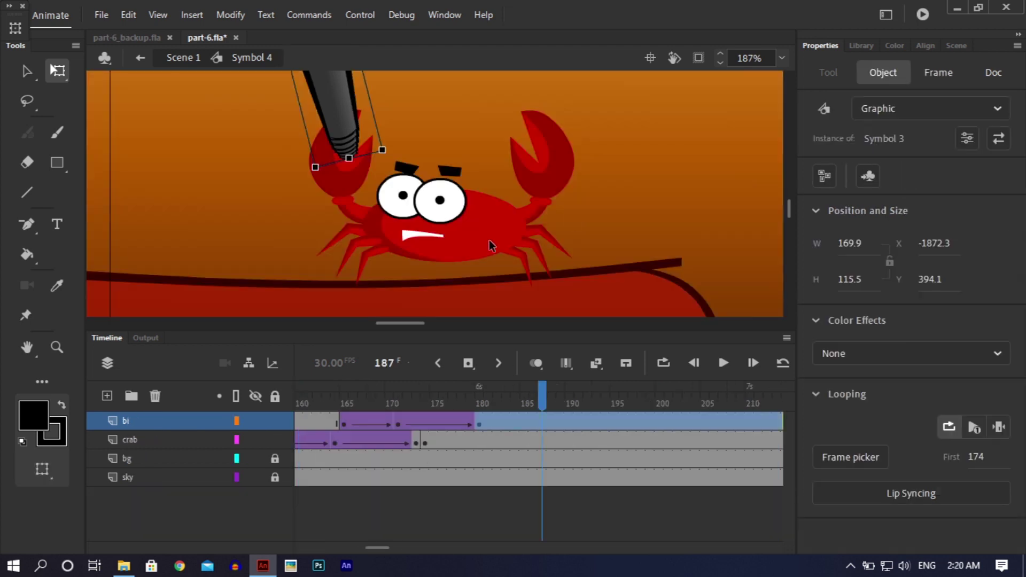
- Open the crab symbol inside Symbol 2 and move the frame 184 keyframes of all layers to frame 185
double_click(452, 236)
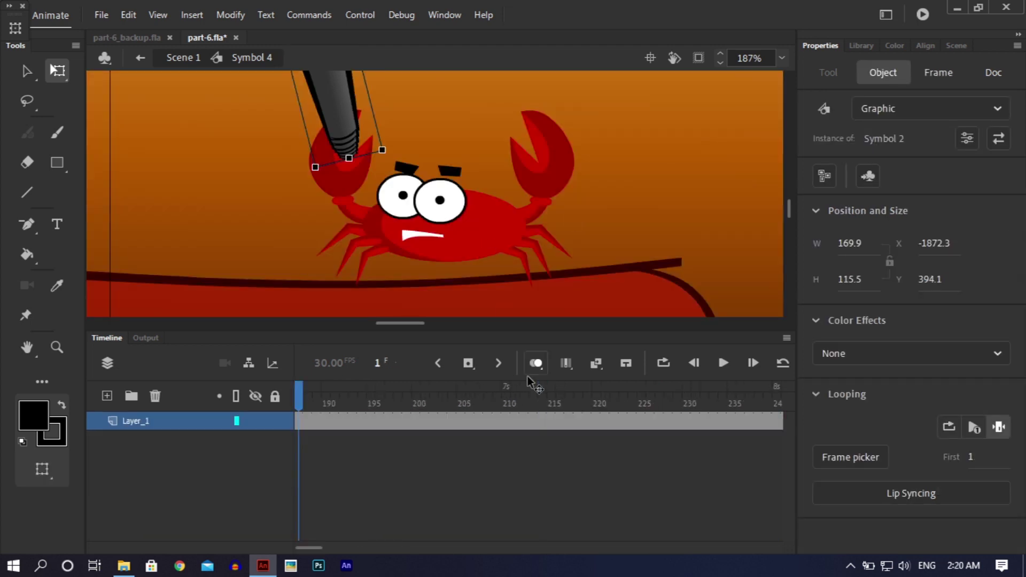
double_click(457, 236)
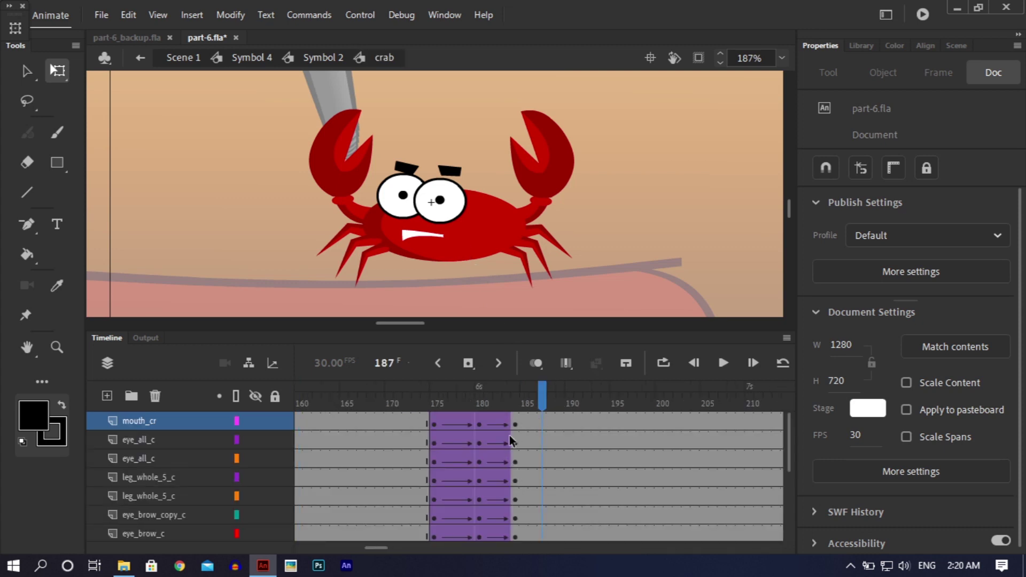
left_click(517, 536)
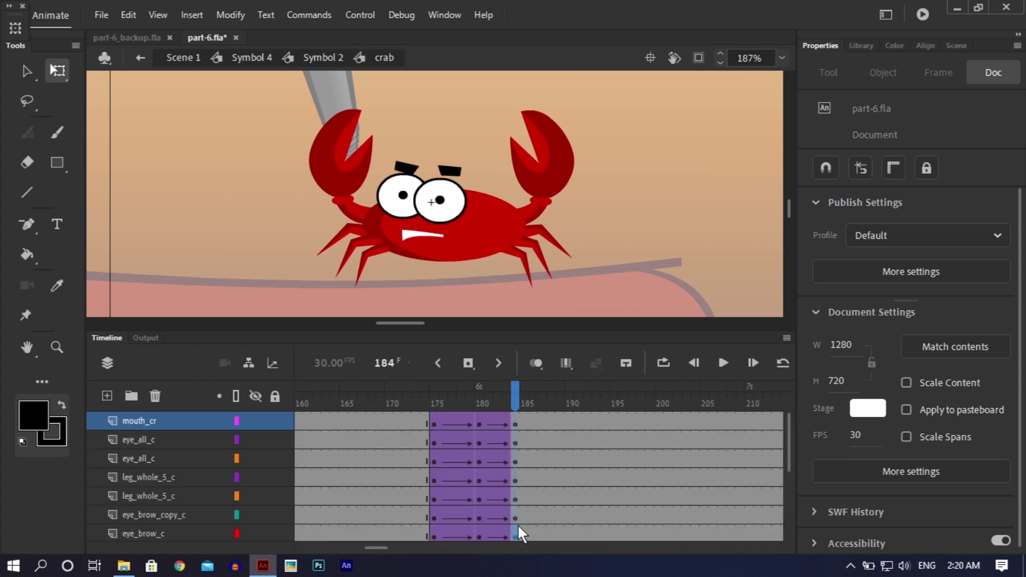
left_click(532, 439)
left_click_drag(516, 419, 527, 551)
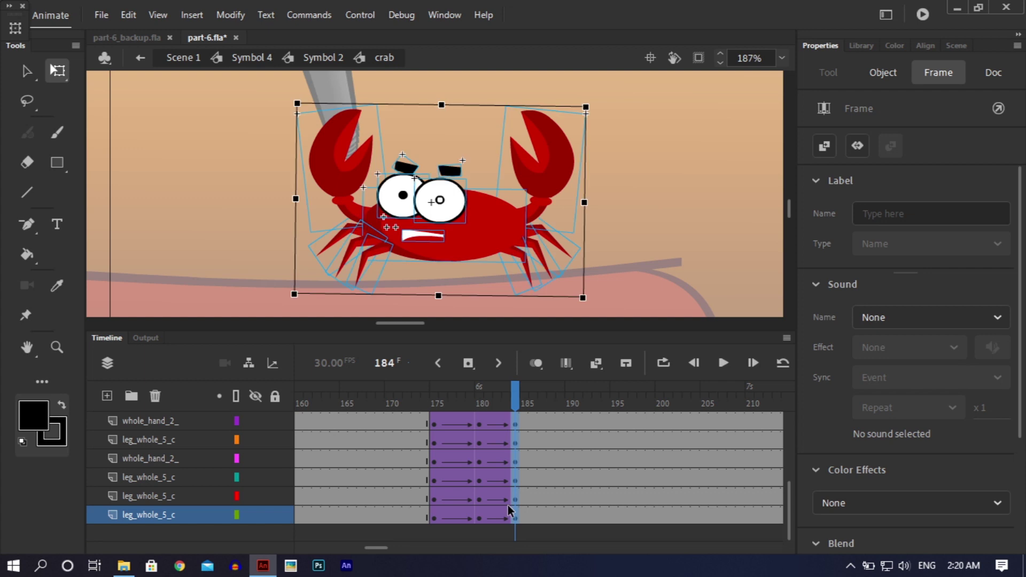
left_click_drag(516, 515, 527, 521)
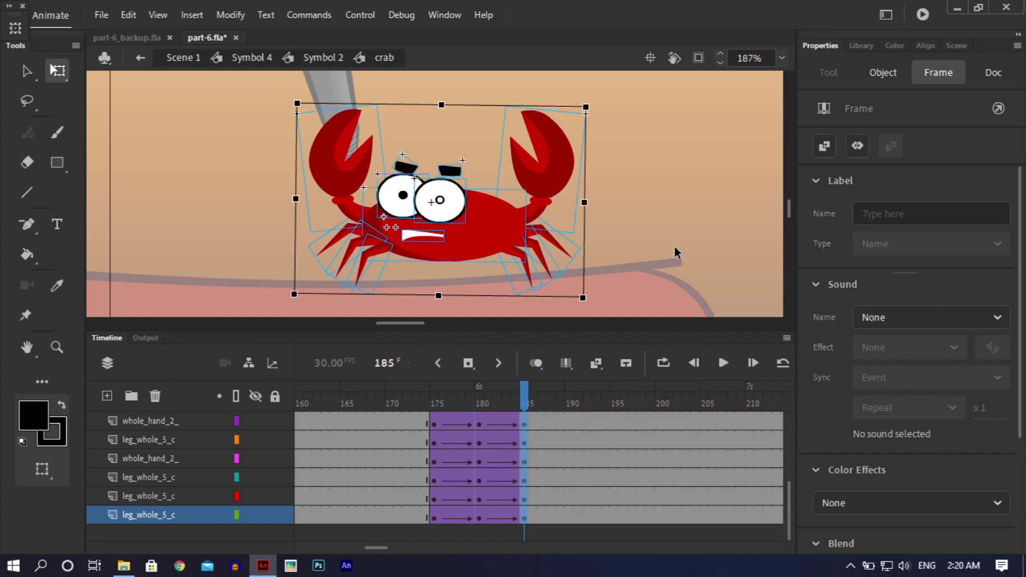
- At frame 185, rotate the crab's claw beneath the black tube inward, toward its face
left_click(513, 316)
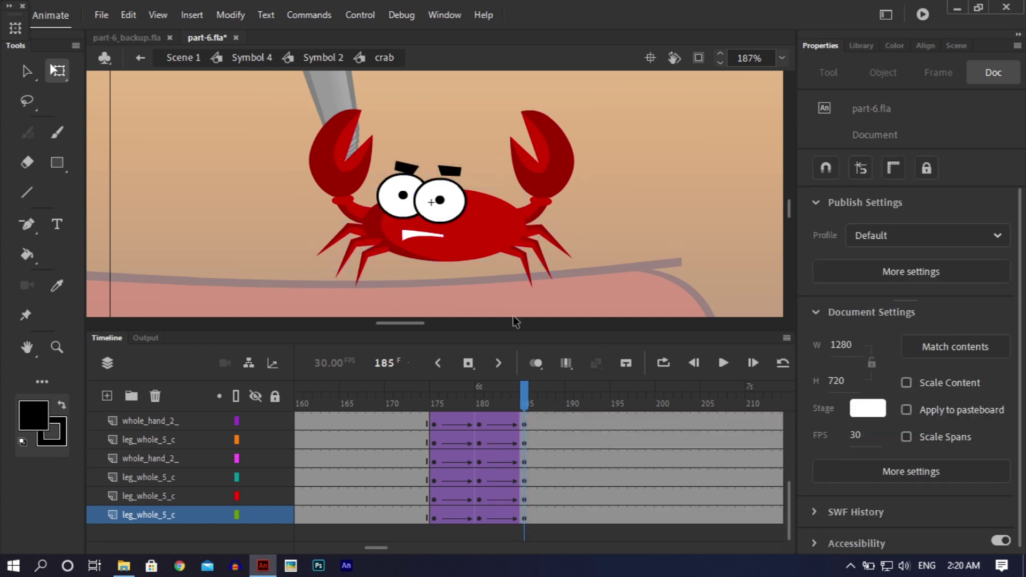
left_click(350, 185)
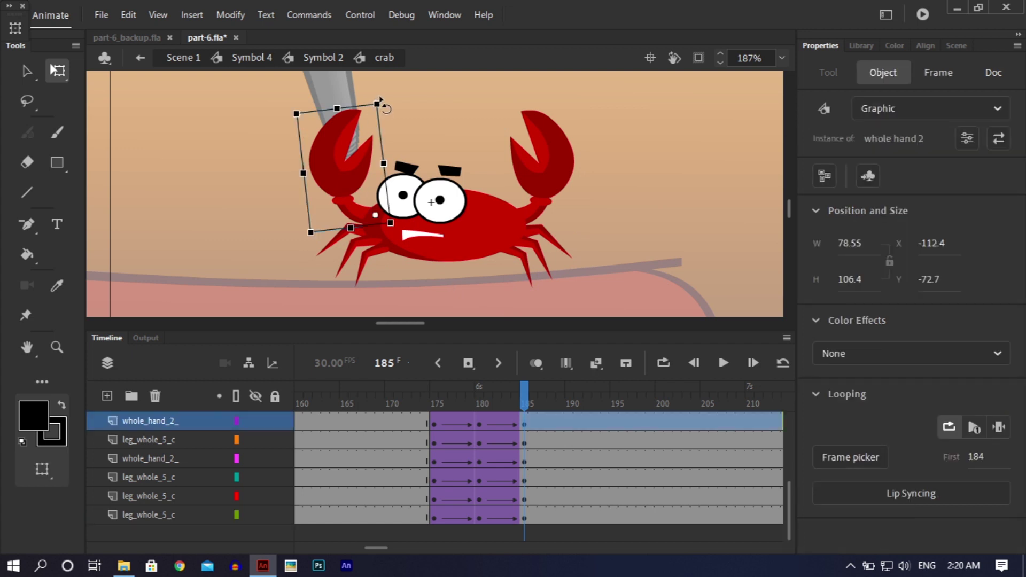
left_click_drag(378, 100, 374, 164)
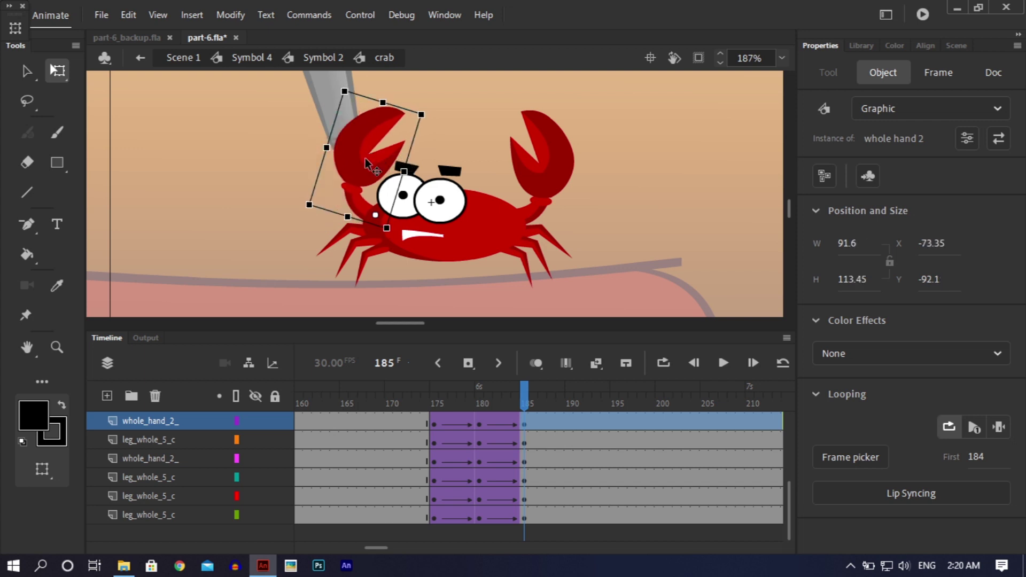
- At frame 185, raise both of the crab's eyes slightly and move the left eyebrow slightly up and right
left_click(409, 190)
left_click_drag(408, 186, 411, 190)
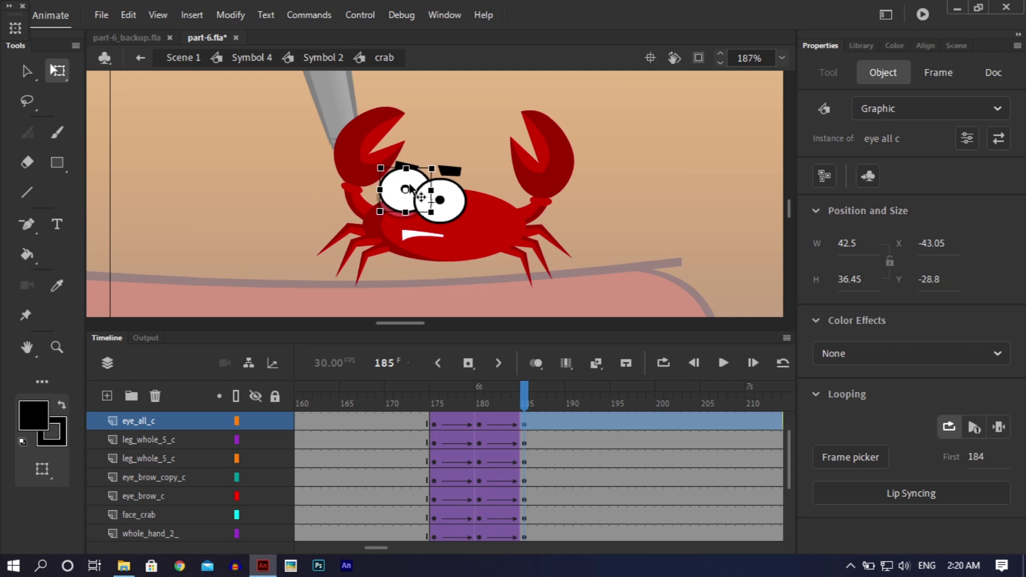
left_click(441, 112)
left_click(438, 202)
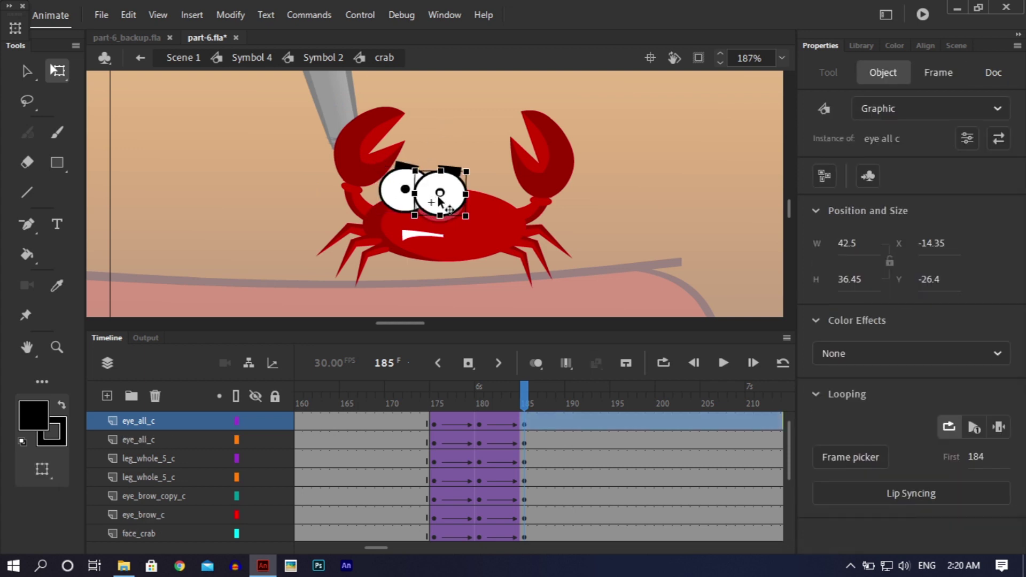
left_click(438, 133)
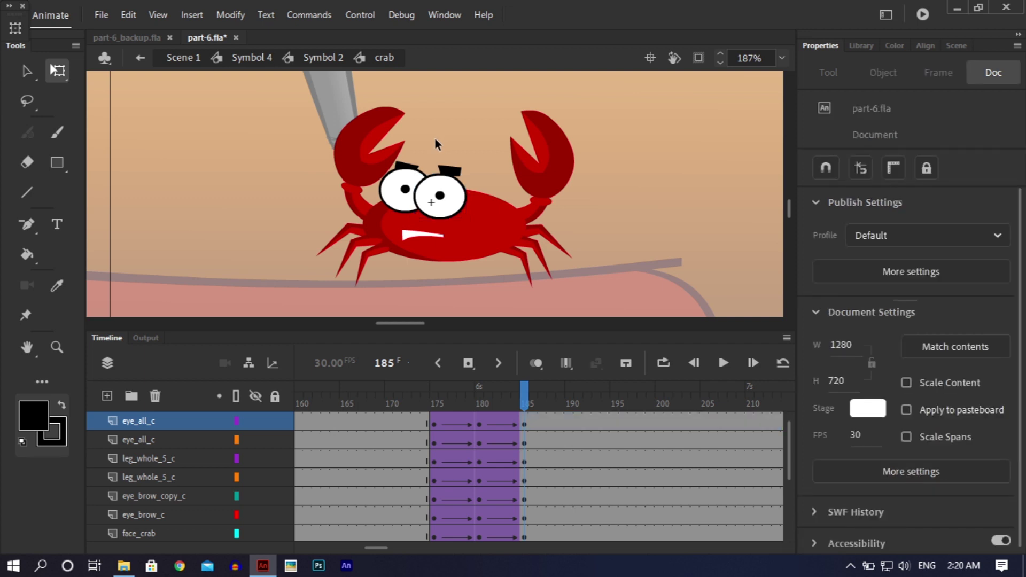
left_click(420, 167)
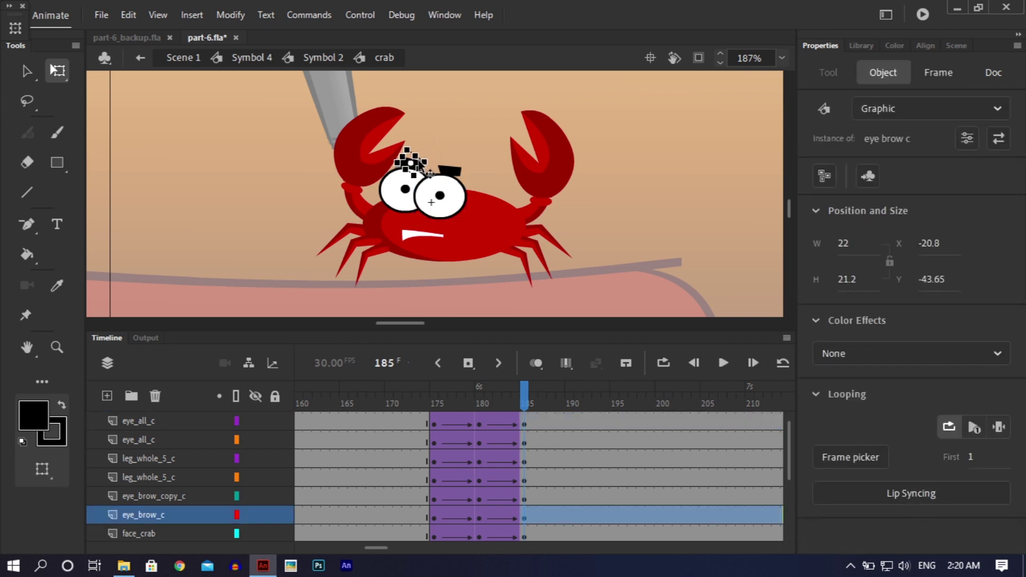
left_click(698, 248)
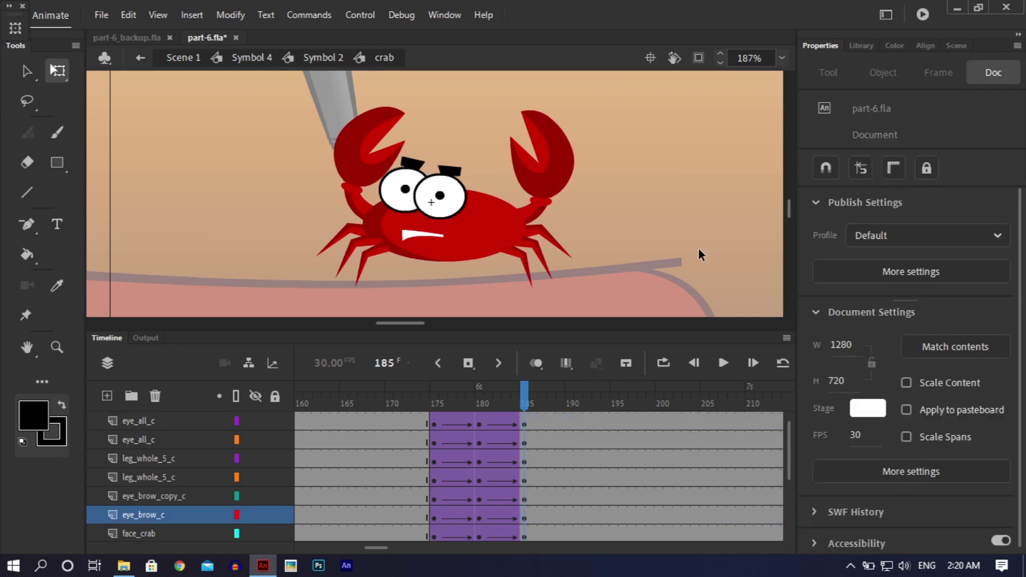
- Go back to Symbol 4 and review the crab's motion against the tube around frame 185
double_click(698, 249)
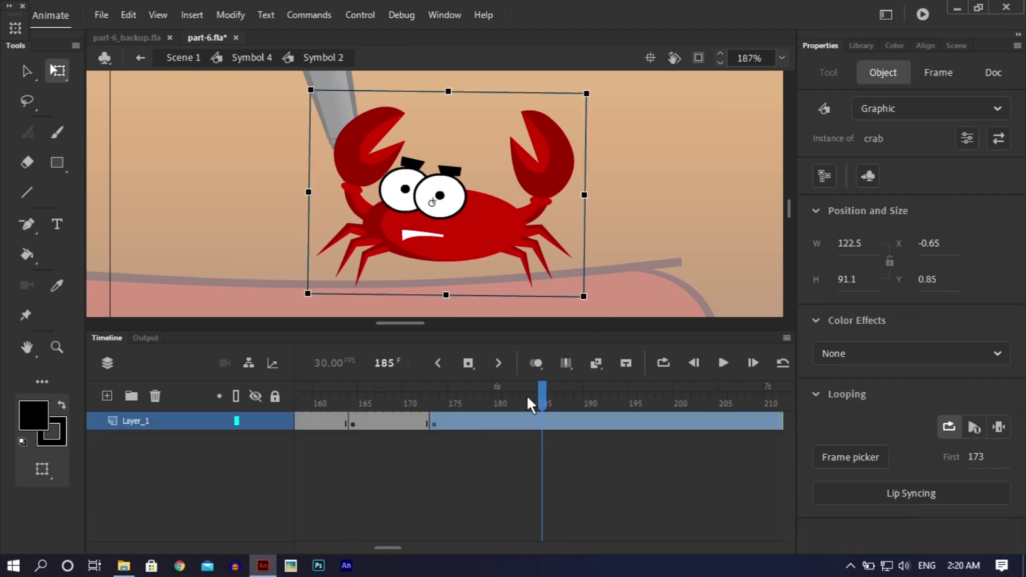
left_click(649, 281)
double_click(648, 281)
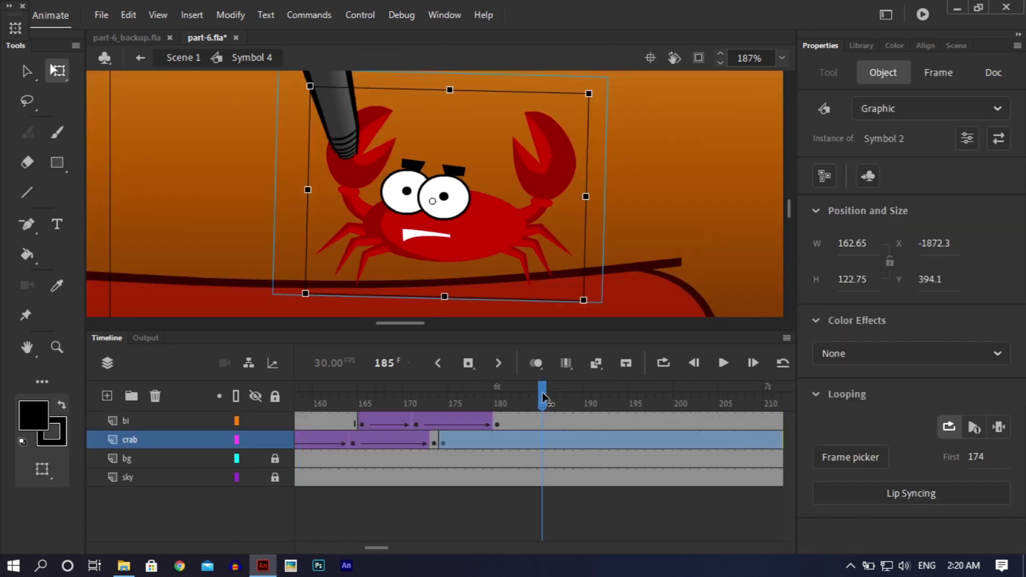
left_click(543, 396)
left_click_drag(543, 397, 543, 442)
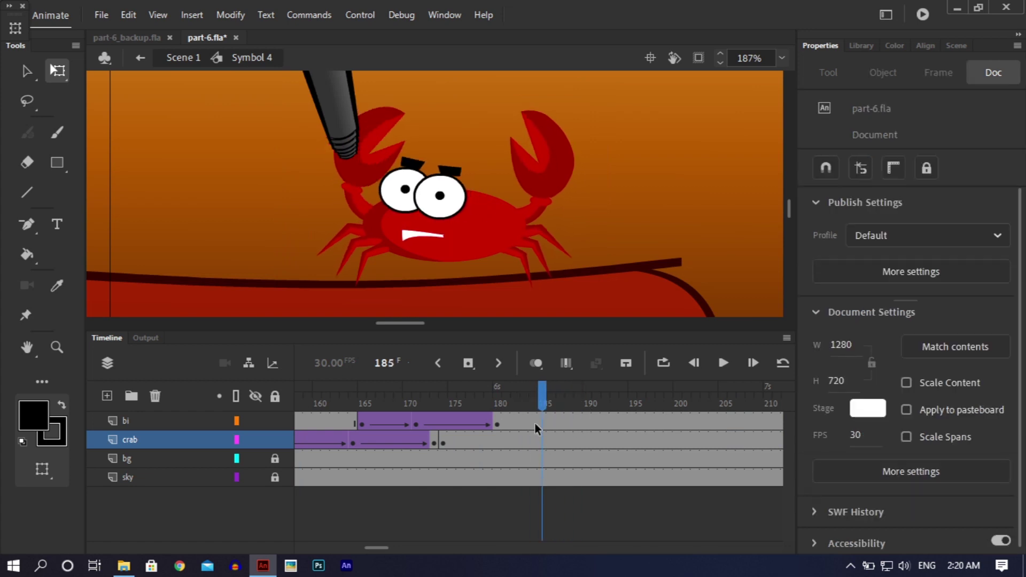
- Insert keyframes for the black tube on the bi layer at frames 182 and 185
left_click_drag(543, 402, 516, 407)
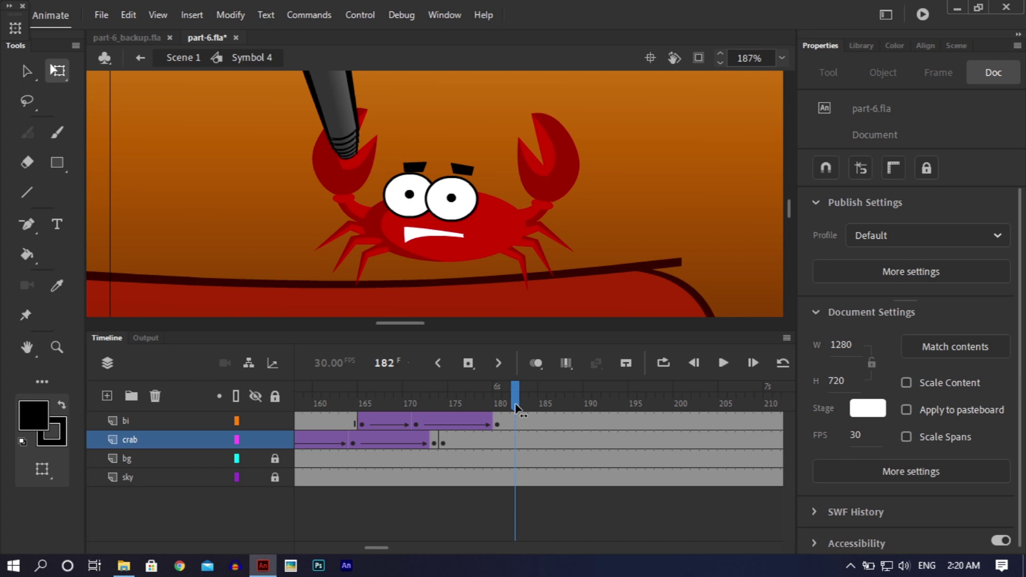
mouse_move(518, 409)
left_mouse_down()
mouse_move(527, 409)
mouse_move(515, 411)
left_mouse_up()
left_click(514, 417)
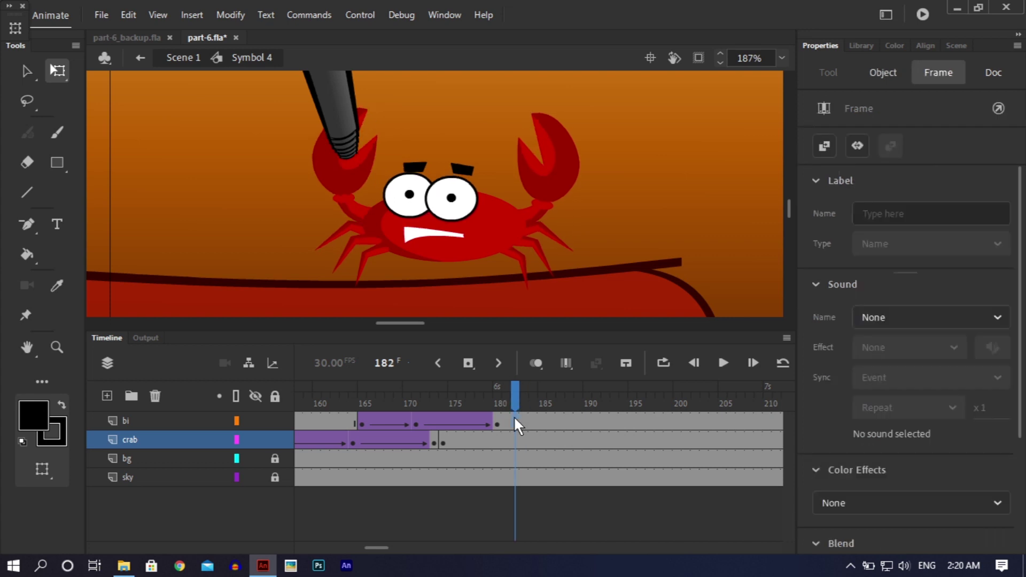
right_click(514, 419)
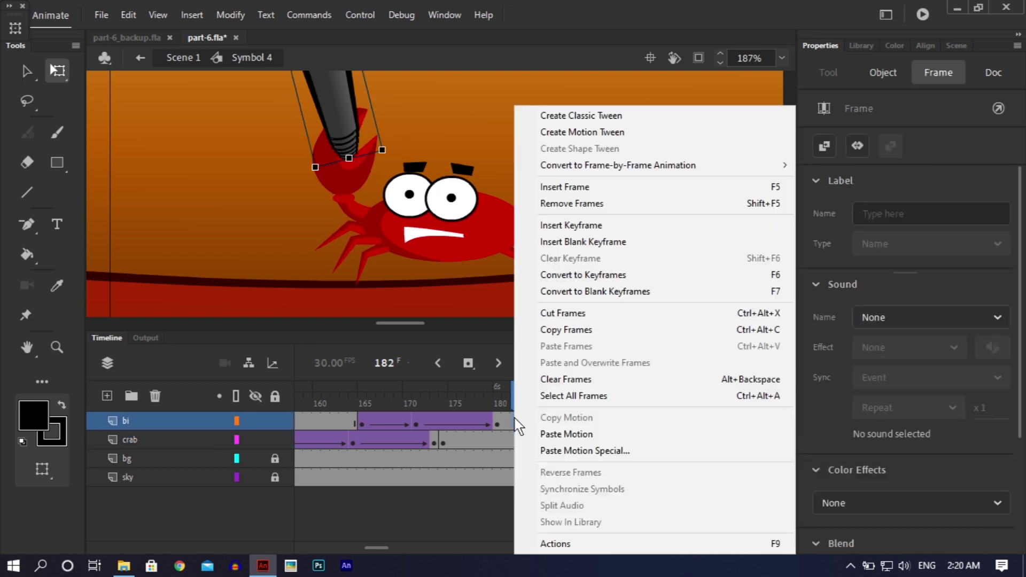
left_click(584, 233)
left_click_drag(518, 396, 543, 404)
left_click(542, 425)
right_click(542, 421)
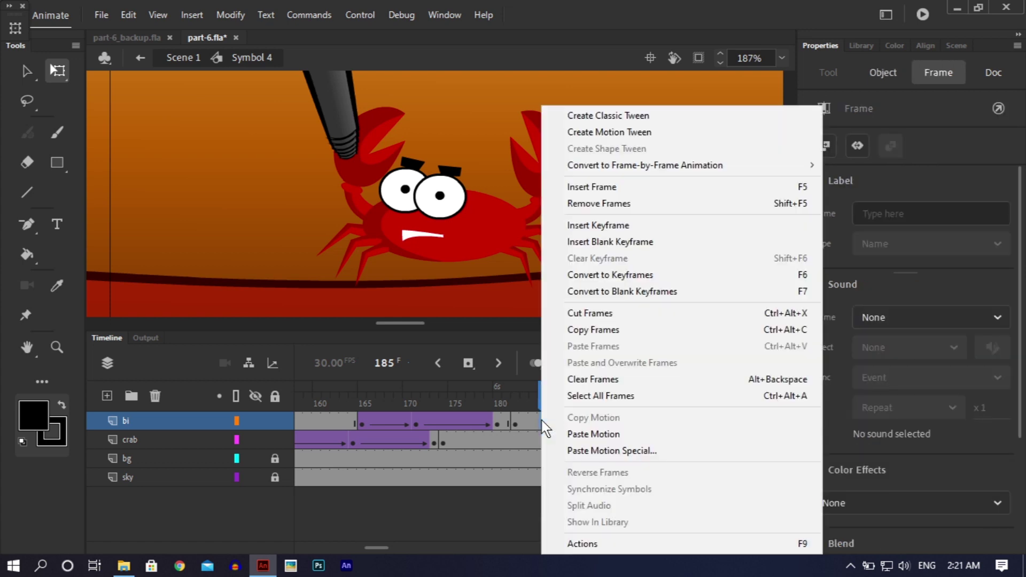
left_click(590, 227)
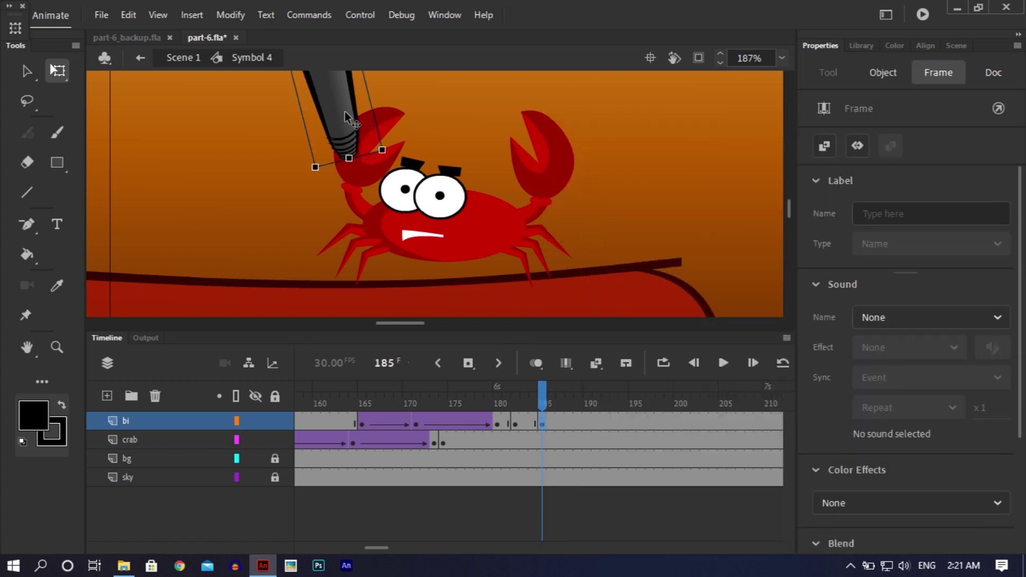
- At frame 185, shift the tube right and slightly up to follow the crab's claw, and tilt its upper end slightly left
left_click_drag(342, 110, 370, 104)
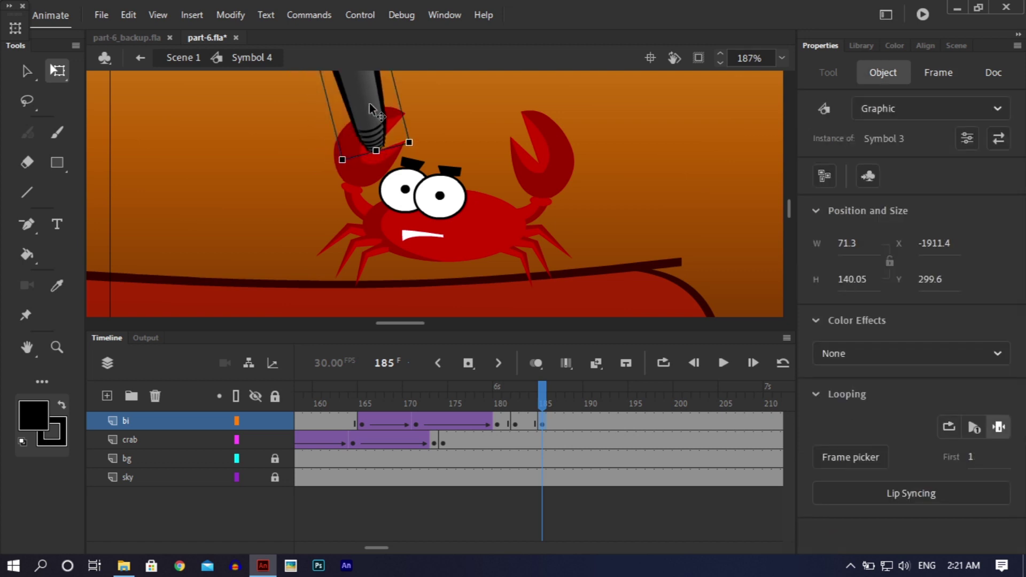
key("ctrl+minus")
key("ctrl+minus")
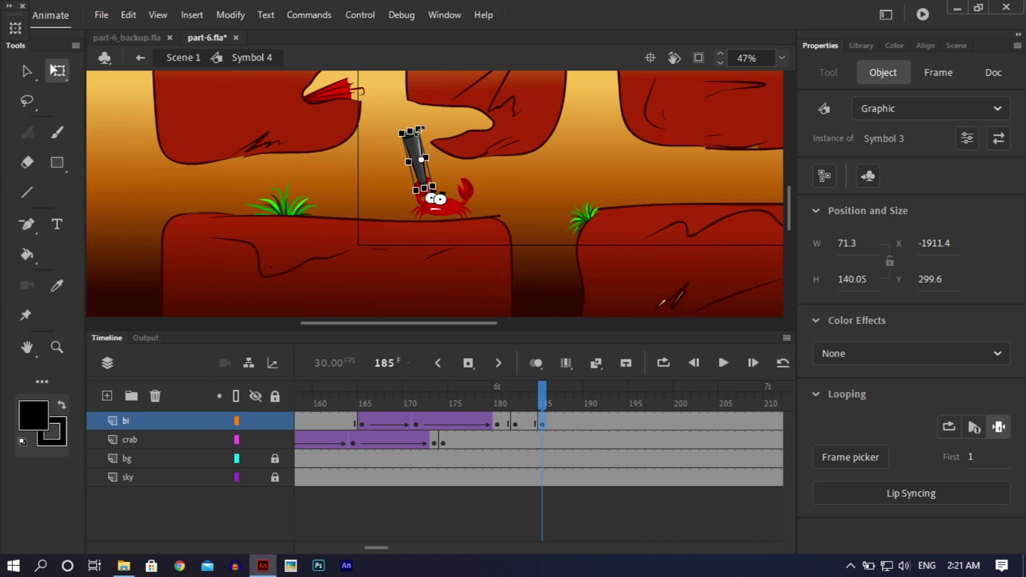
left_click_drag(423, 127, 418, 125)
key("ctrl+equal")
key("ctrl+equal")
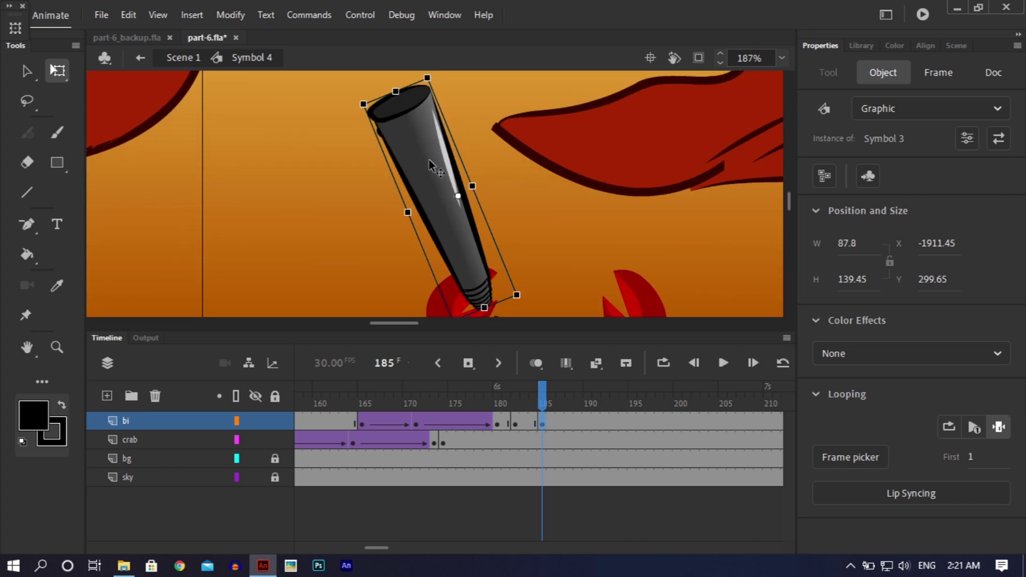
left_click_drag(441, 216, 431, 221)
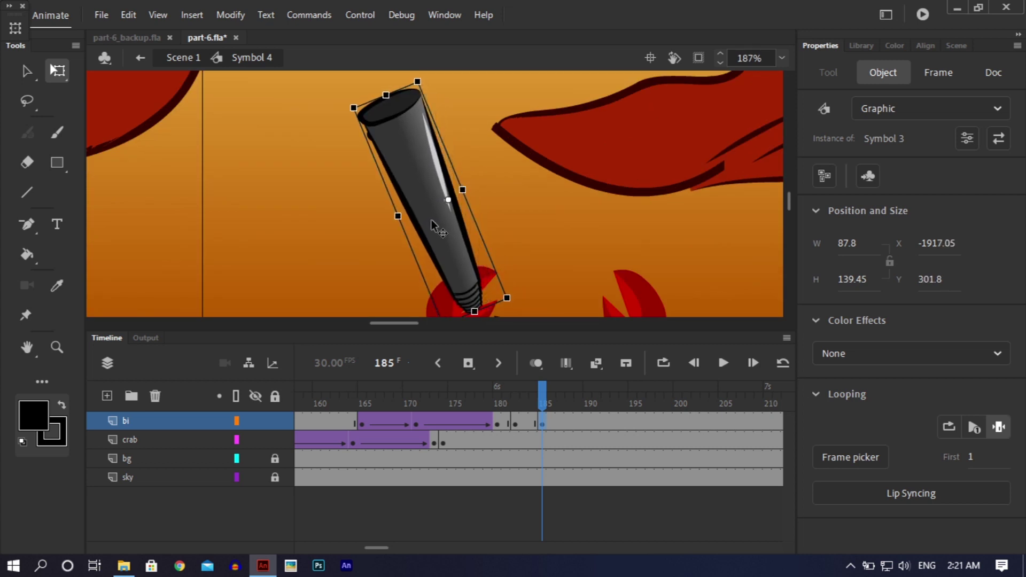
key("ctrl+minus")
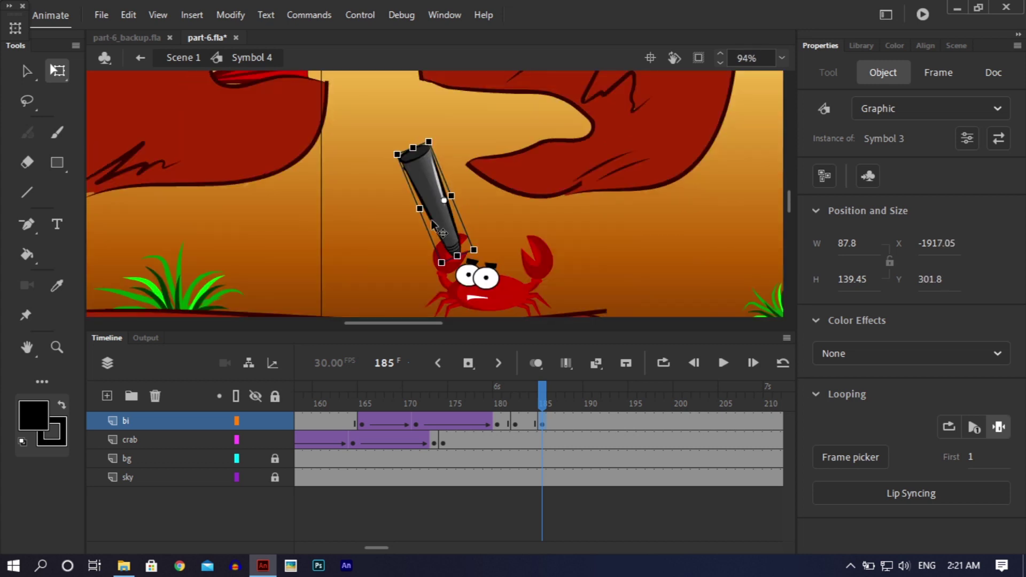
- Create a classic tween on the bi layer between frames 182 and 185, and save the document
left_click(530, 414)
right_click(531, 415)
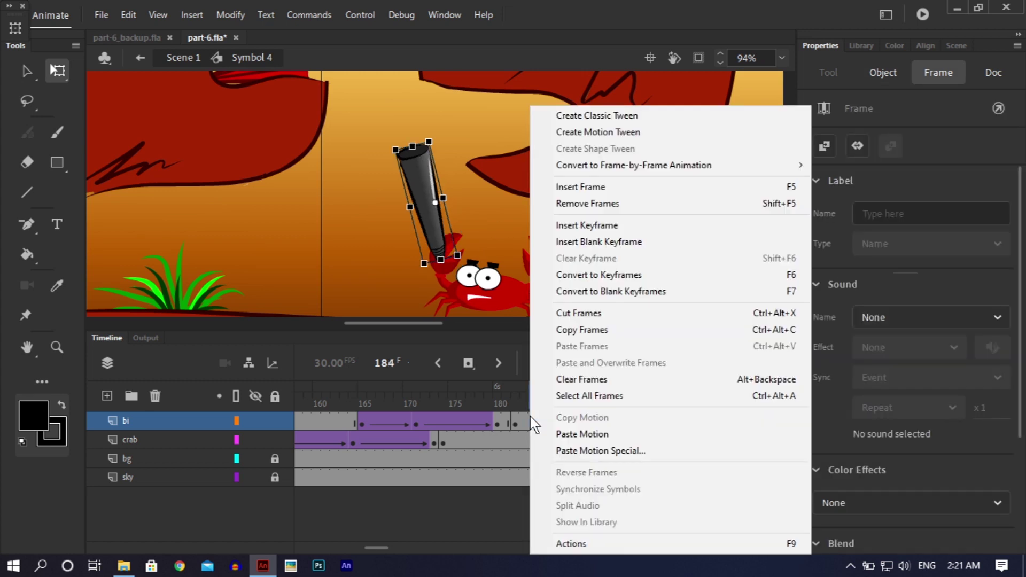
left_click(601, 121)
left_click_drag(535, 393, 571, 378)
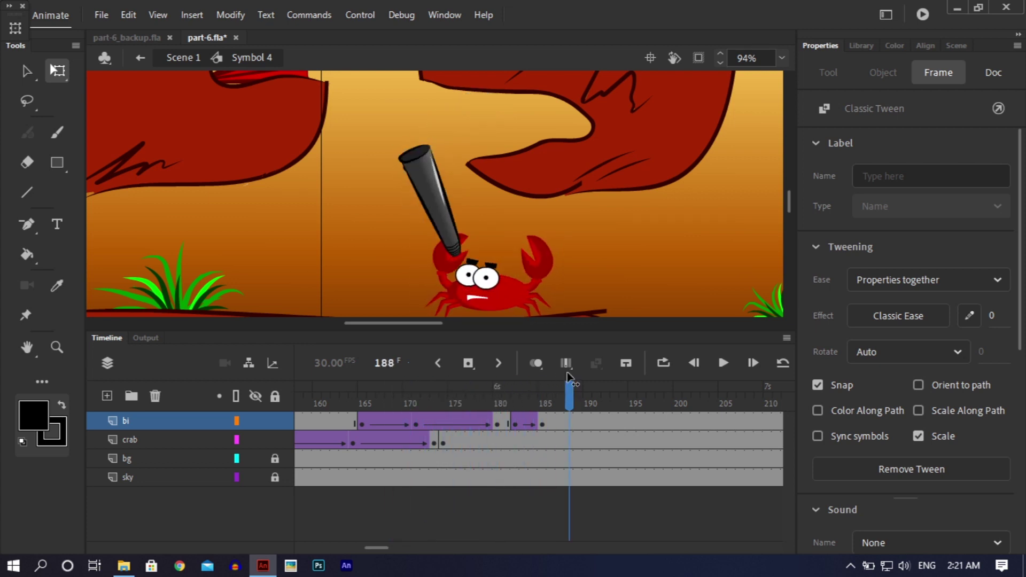
key("Return")
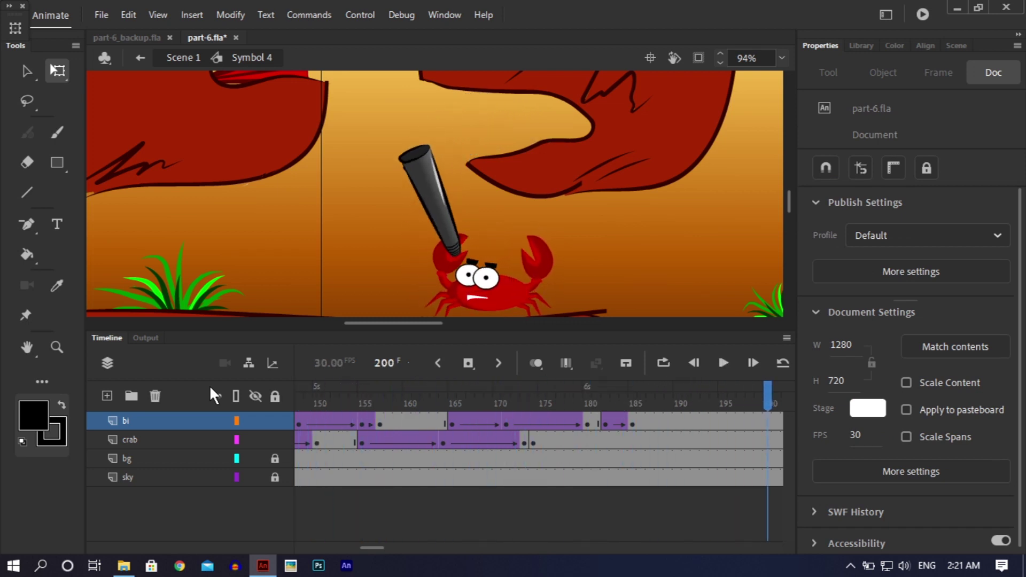
key("ctrl+s")
key("ctrl+minus")
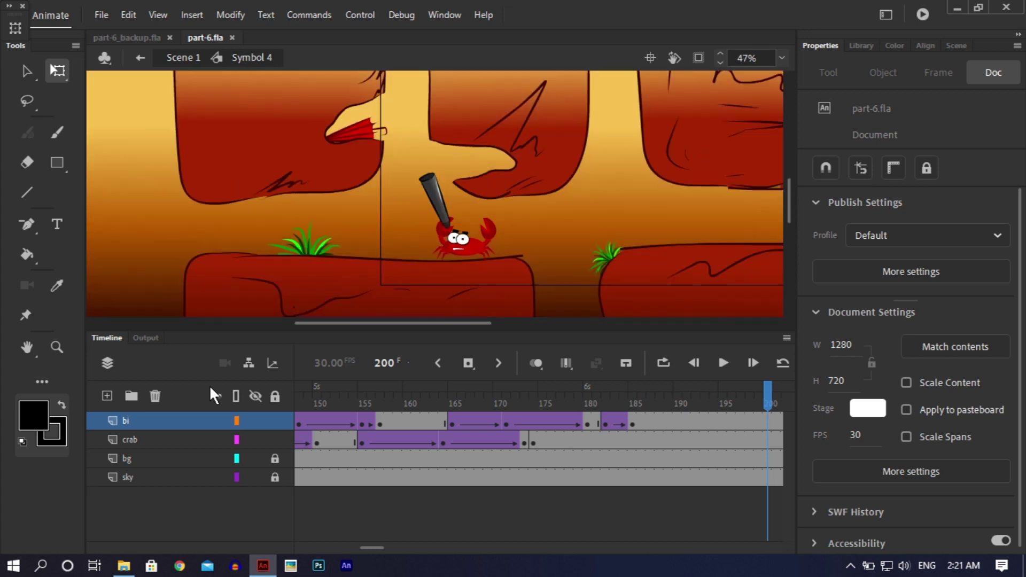
- Insert a keyframe on the bi layer at frame 187 and set the tube instance's looping to play in a loop
left_click(652, 422)
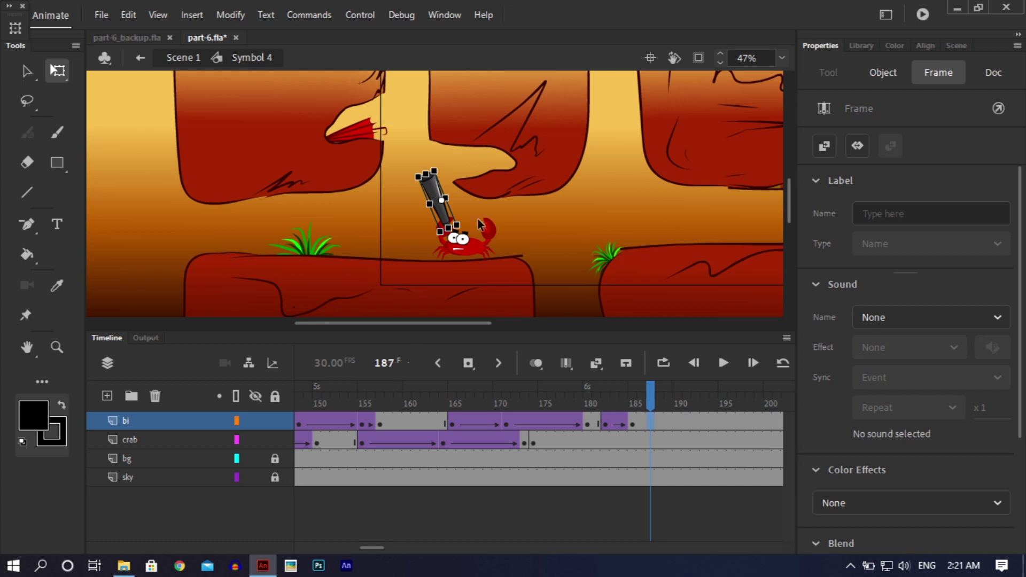
right_click(649, 418)
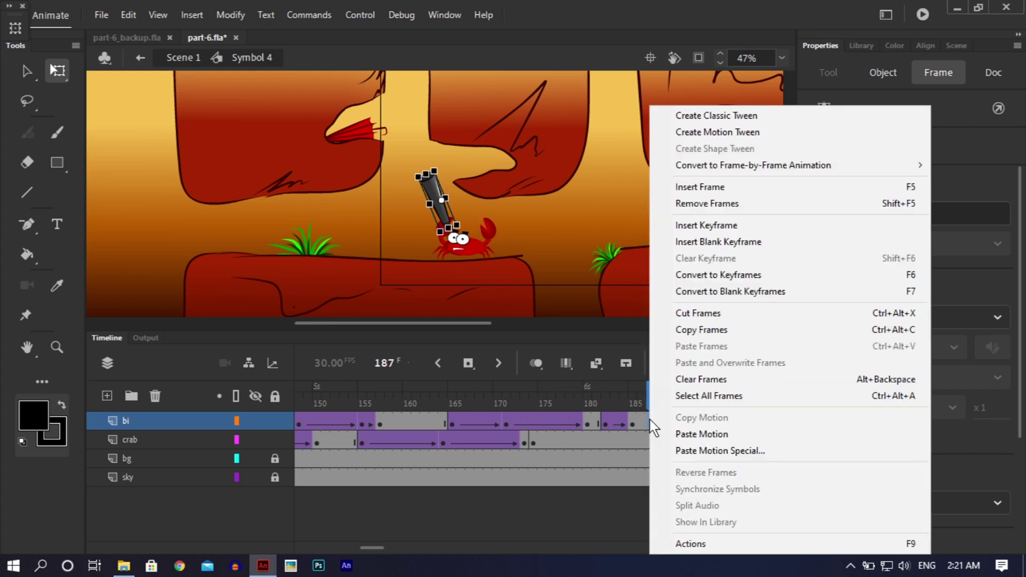
left_click(678, 226)
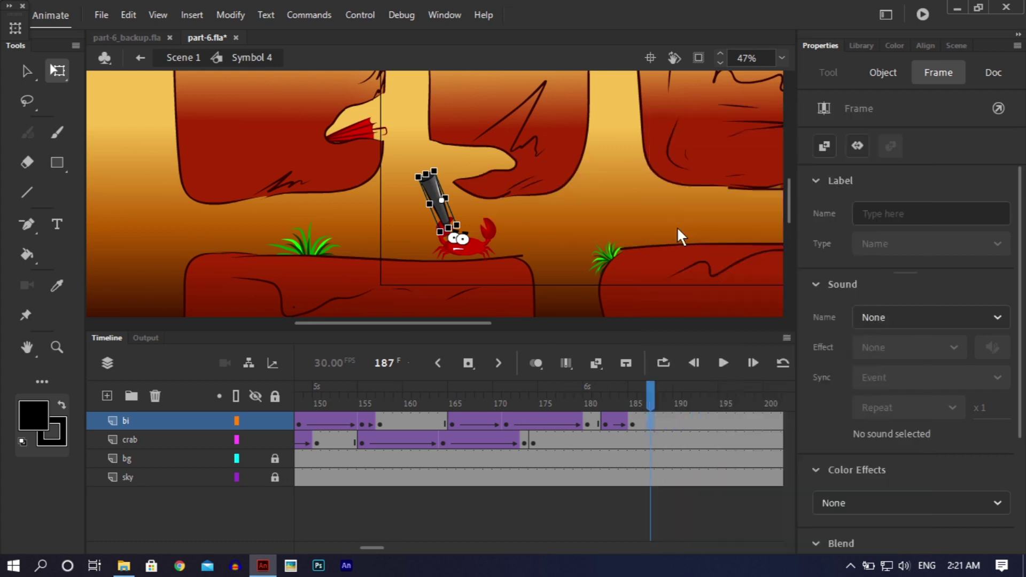
left_click(447, 200)
key("v")
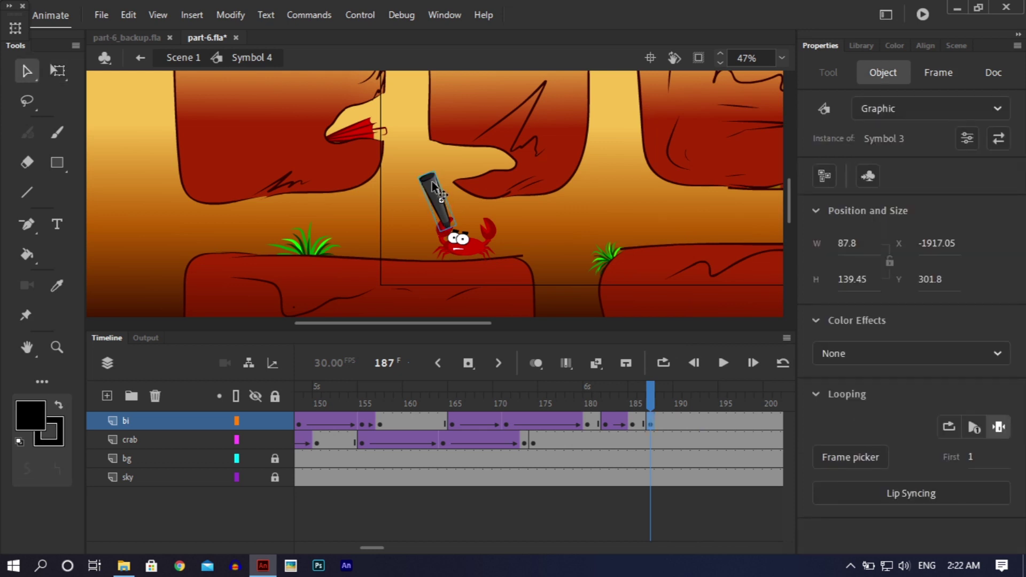
double_click(433, 184)
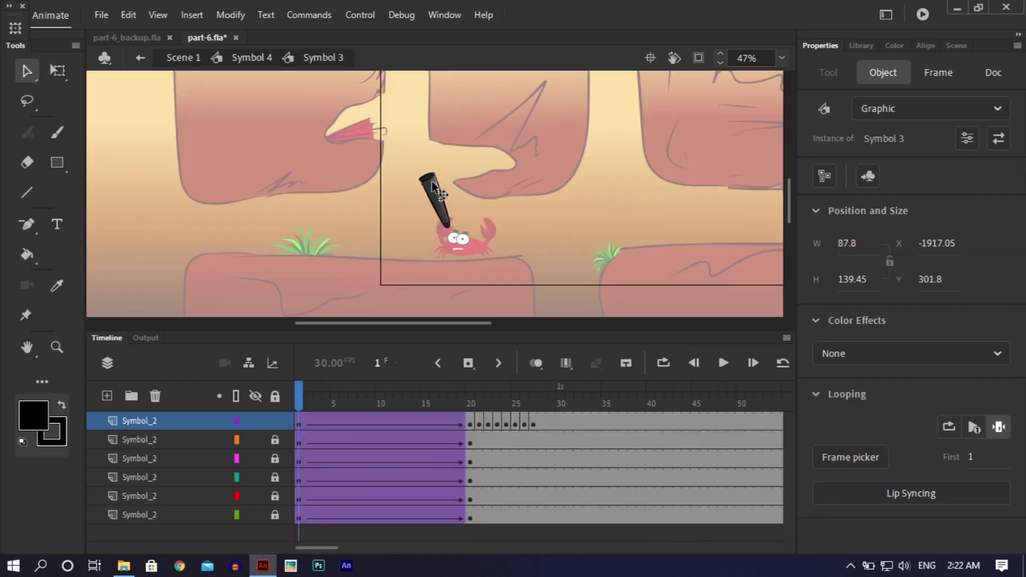
double_click(582, 226)
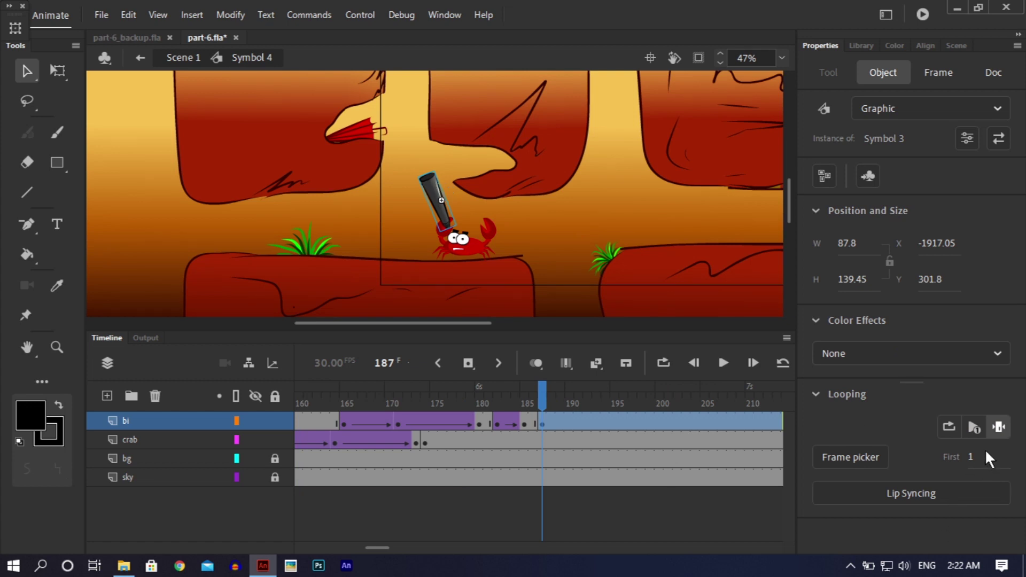
left_click(949, 425)
- Open the extended tube's symbol, Symbol 3, for editing, go to frame 20 and unlock all its layers
left_click_drag(541, 398, 533, 430)
left_click(627, 289)
mouse_move(787, 207)
left_mouse_down()
mouse_move(787, 166)
mouse_move(780, 216)
mouse_move(787, 194)
left_mouse_up()
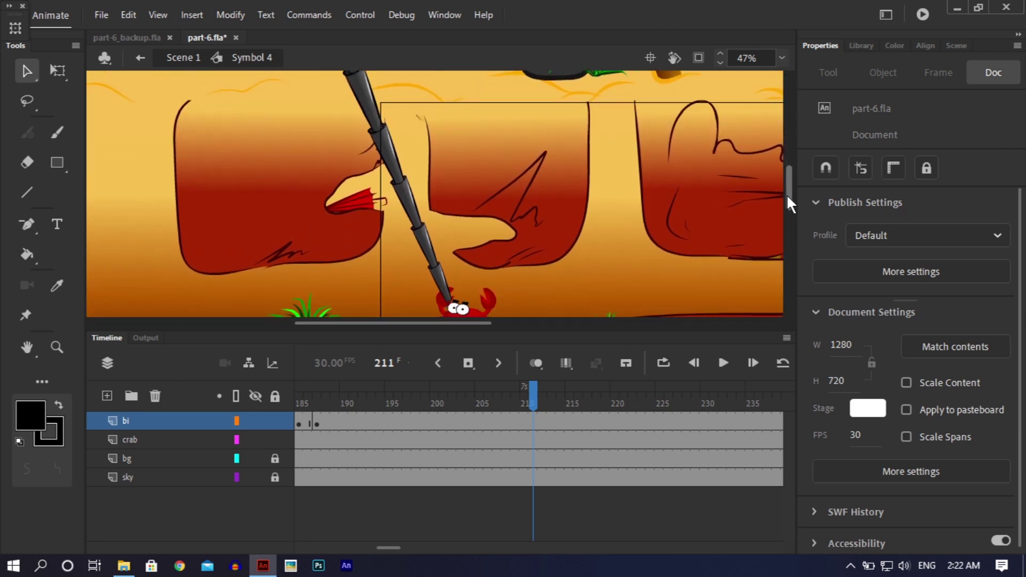
double_click(439, 274)
left_click_drag(517, 408, 472, 418)
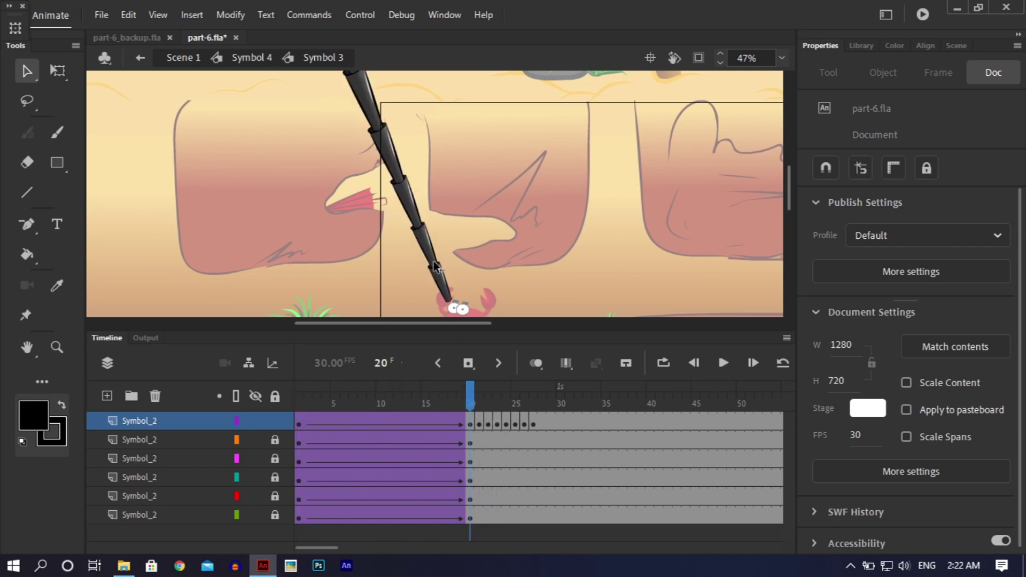
left_click(275, 396)
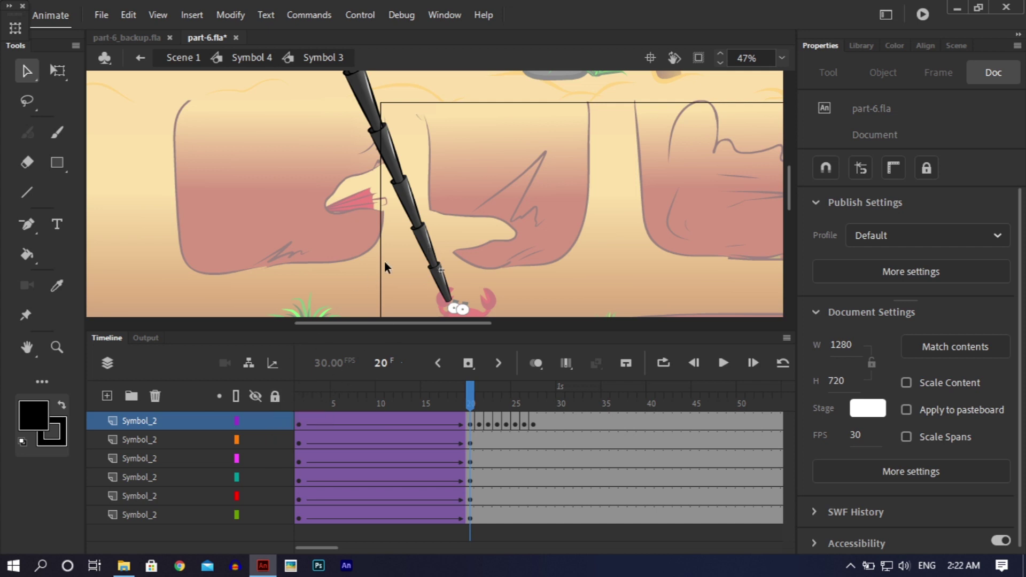
- At frame 20, rotate the tube's second and third segments from the lower end clockwise, keeping them joined to start a curve
left_click(424, 244)
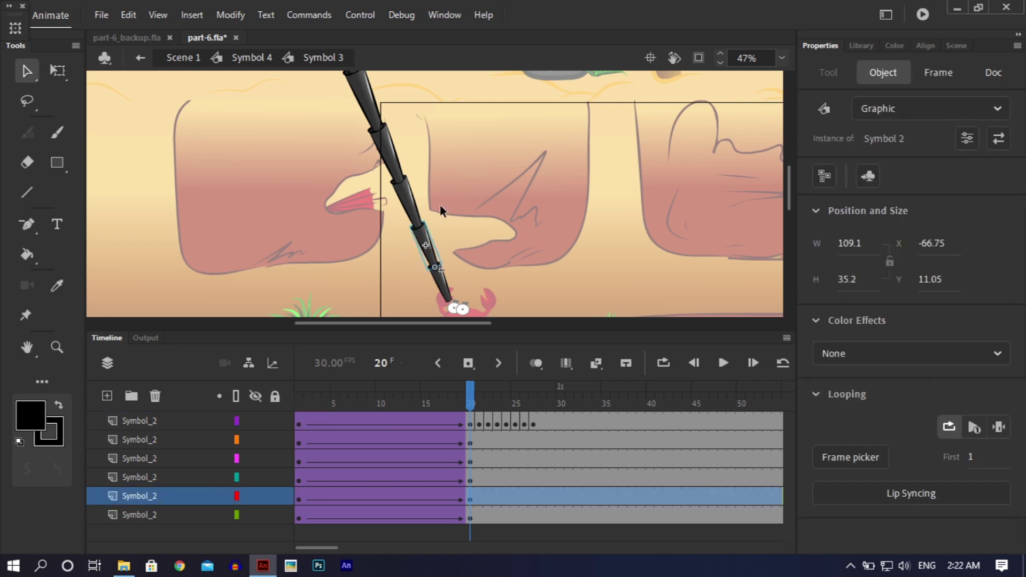
key("q")
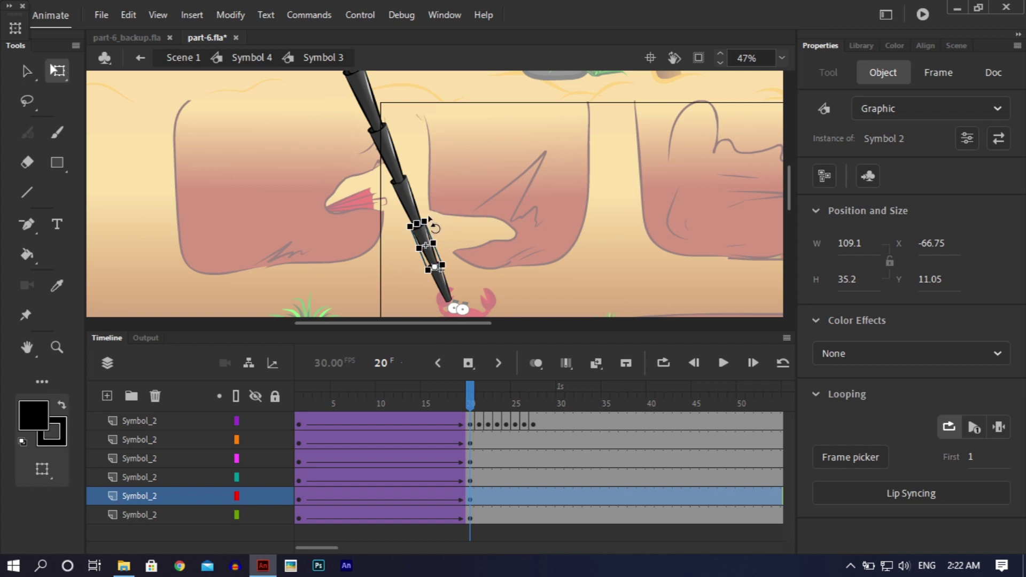
left_click_drag(430, 218, 432, 215)
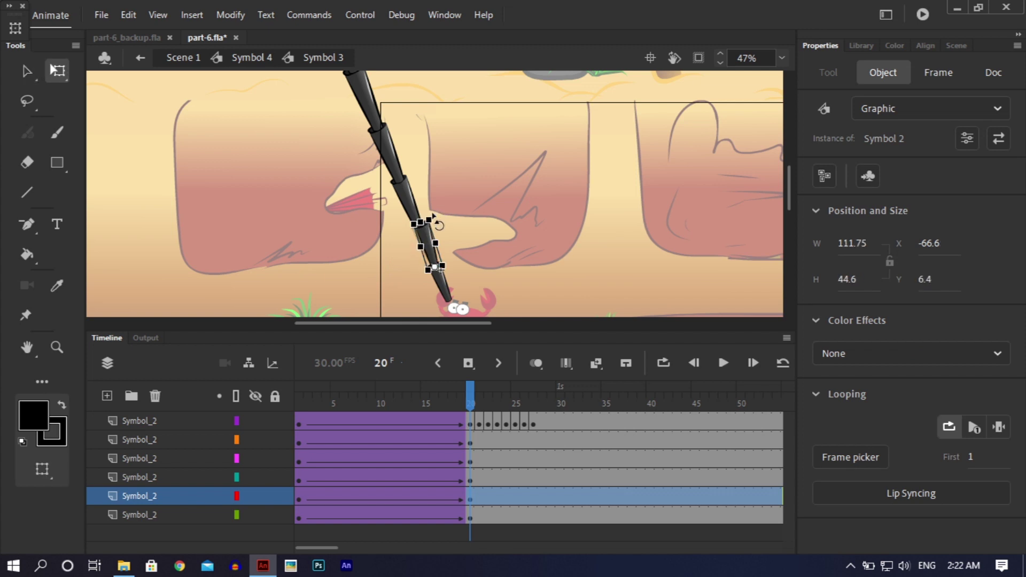
left_click(407, 198)
left_click_drag(407, 168, 419, 161)
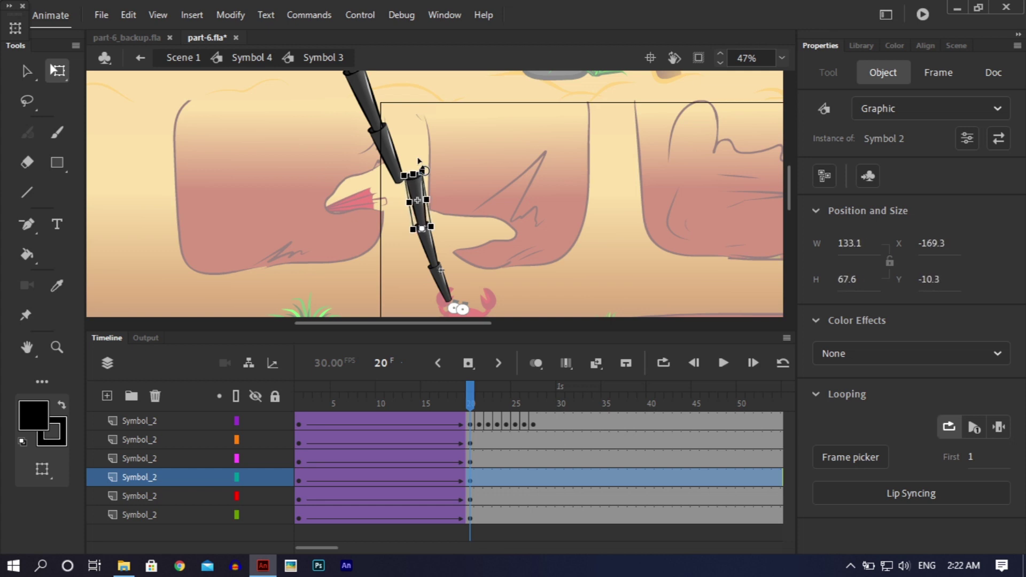
left_click(491, 152)
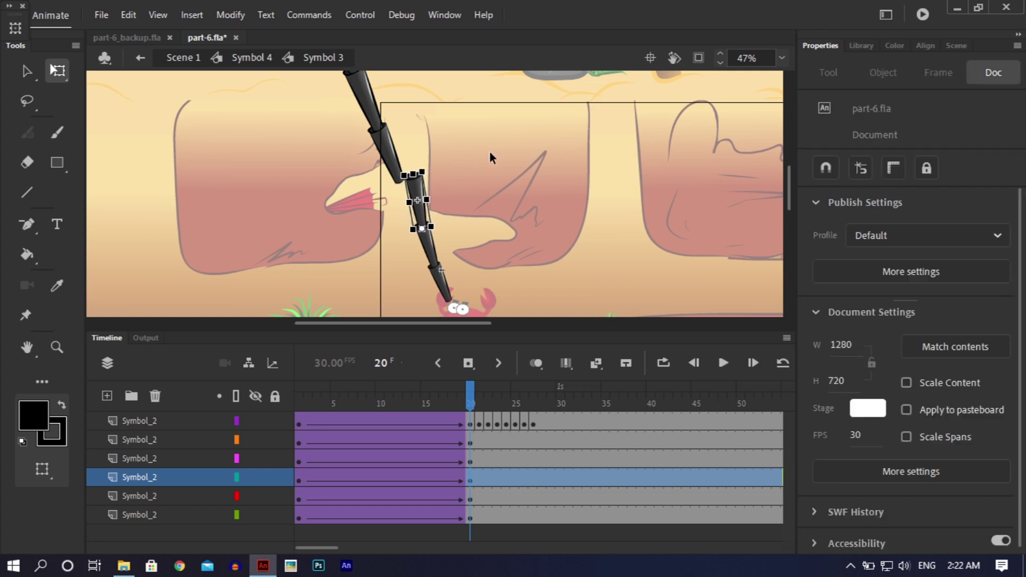
- Move the fourth tube segment onto the third segment's upper end and rotate it clockwise to a nearly upright angle
left_click(398, 156)
left_click_drag(398, 156, 404, 156)
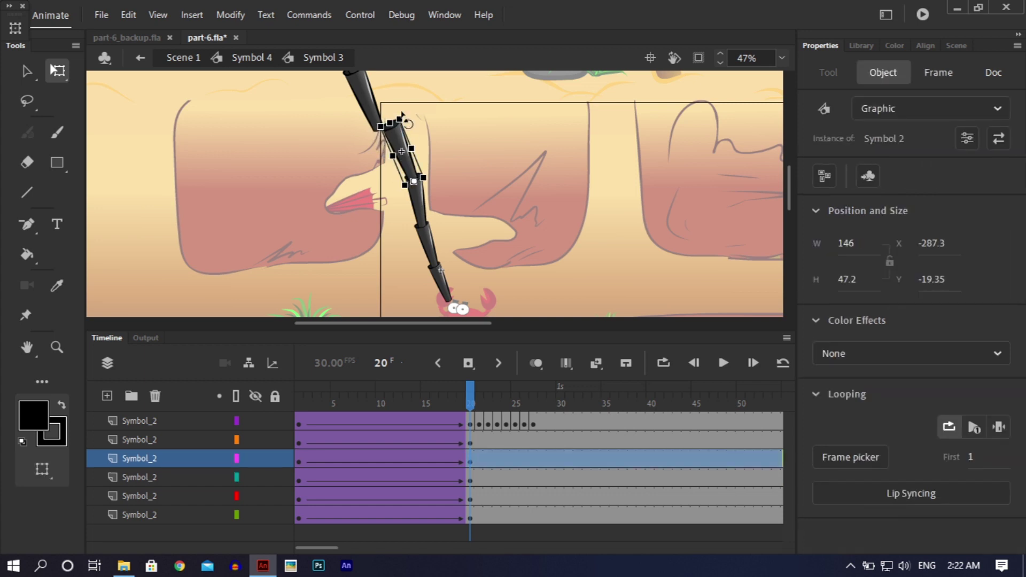
left_click_drag(402, 110, 421, 112)
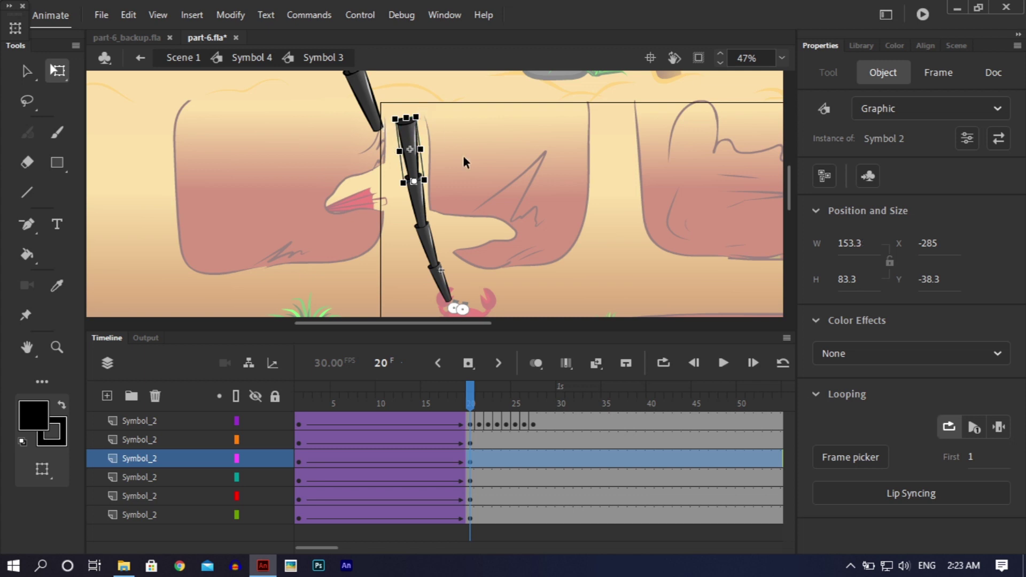
left_click(665, 213)
- At frame 20, join the fifth and top tube segments end to end above the fourth, rotating each clockwise to nearly upright
left_click_drag(788, 193, 788, 181)
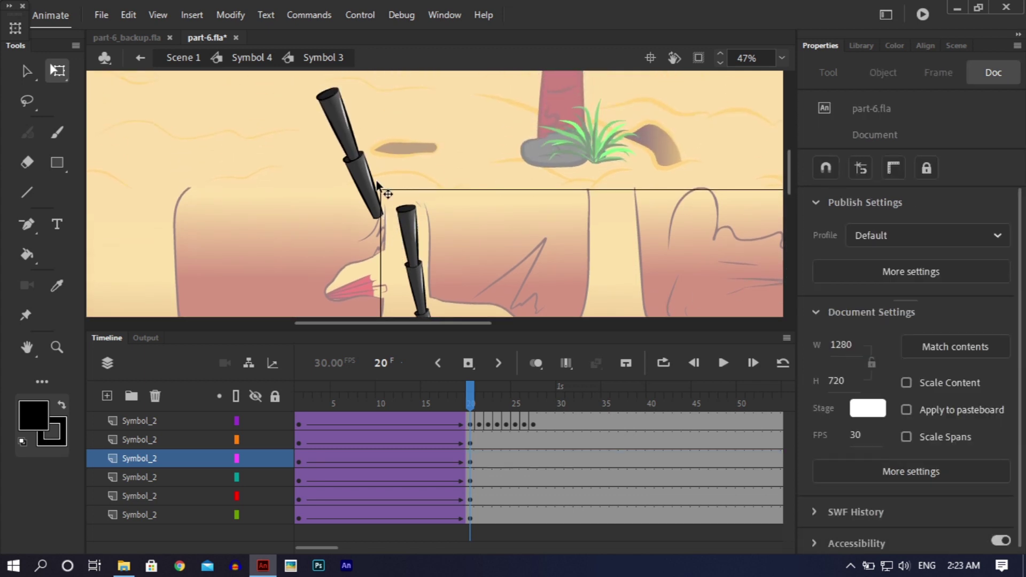
left_click_drag(377, 185, 400, 180)
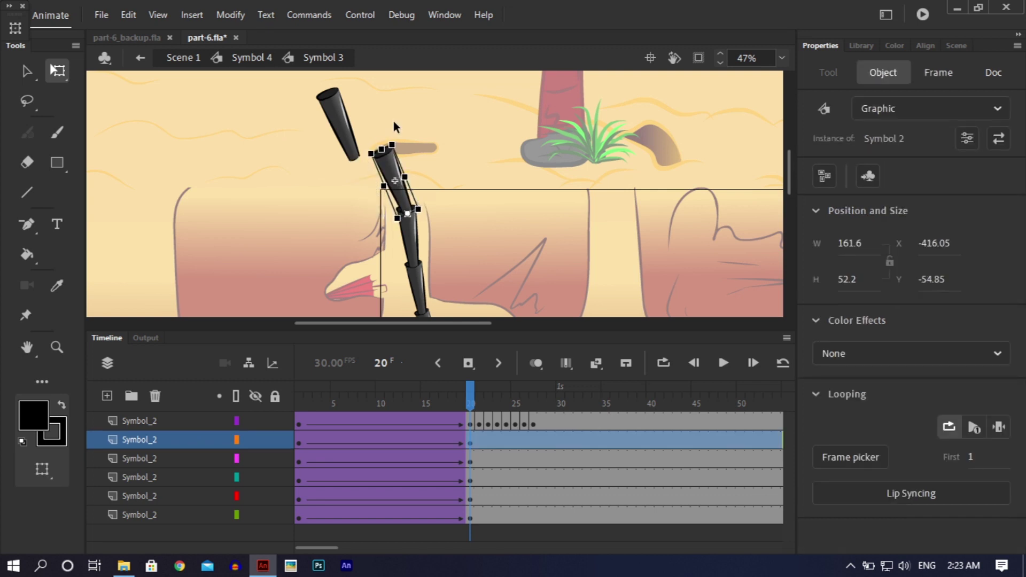
left_click_drag(392, 134, 415, 133)
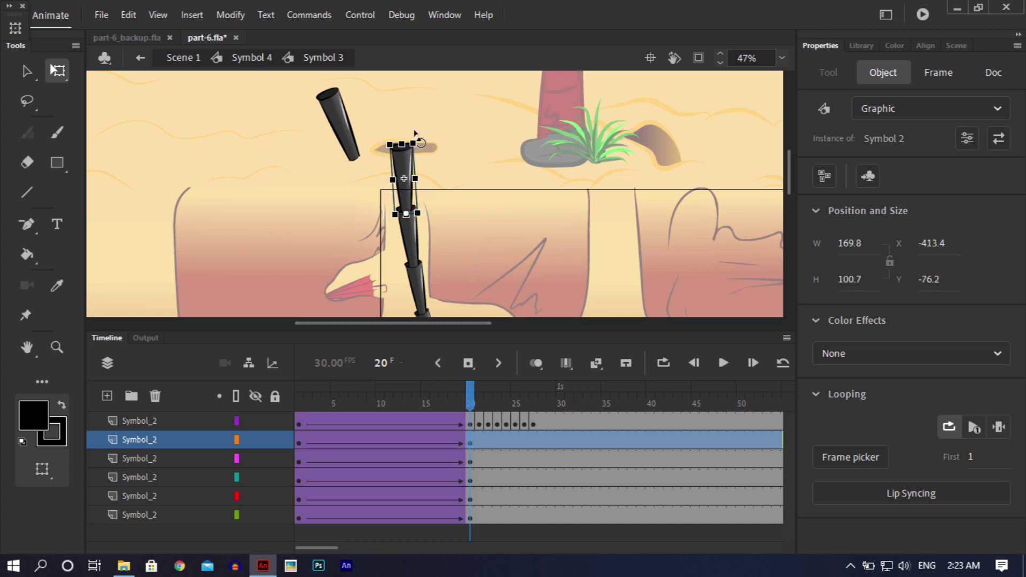
left_click(453, 208)
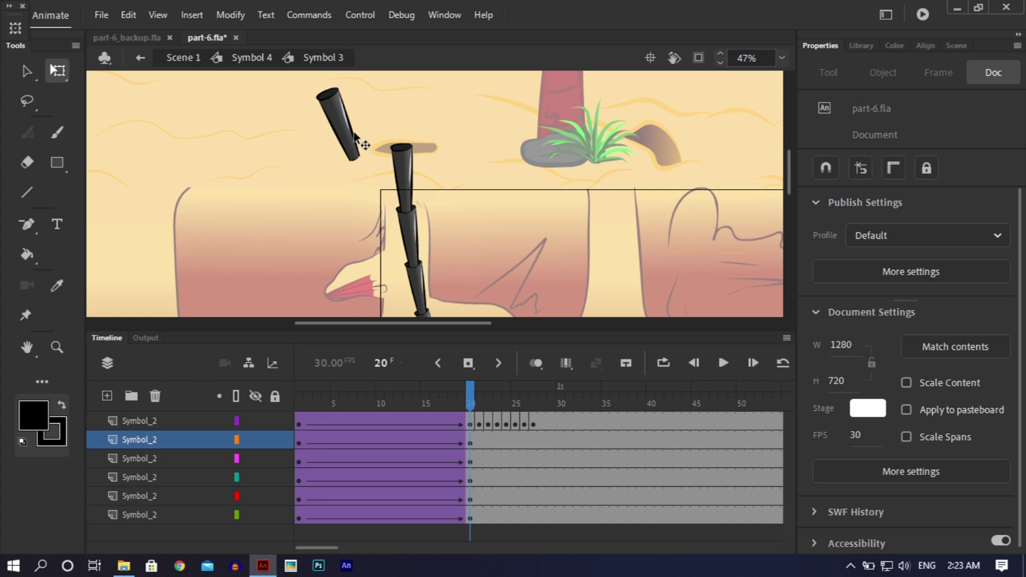
left_click_drag(352, 141, 398, 126)
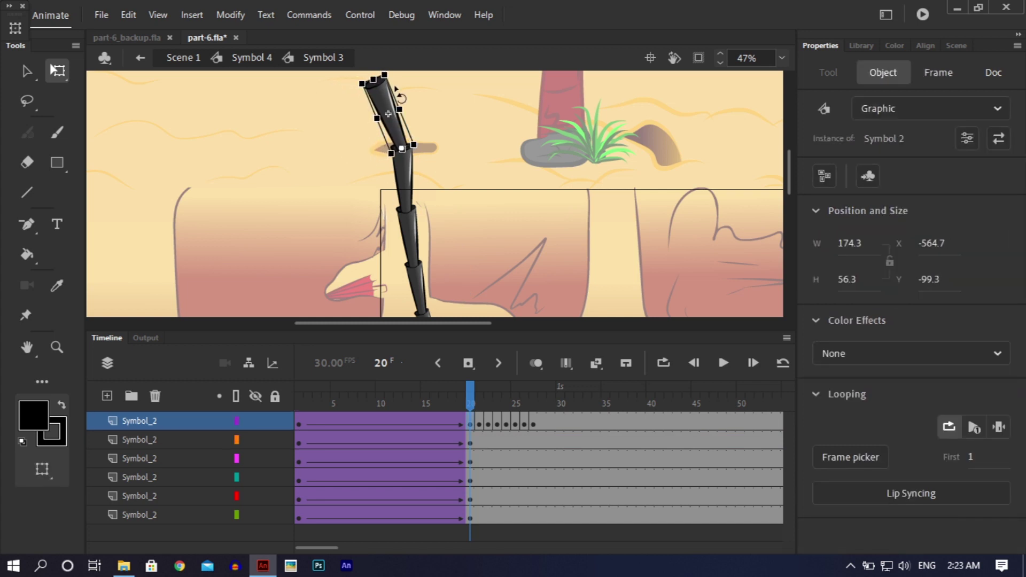
left_click_drag(396, 77, 428, 80)
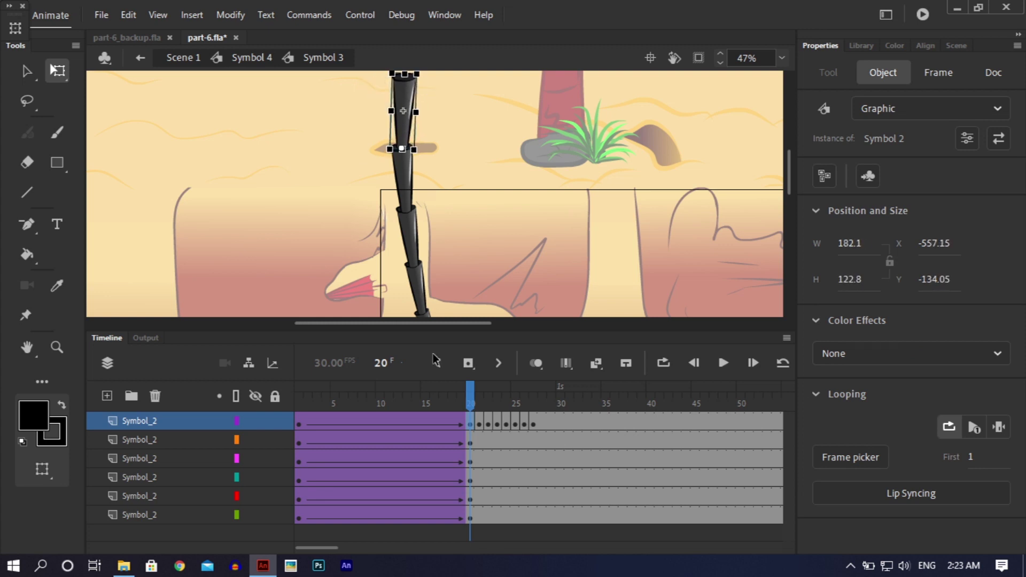
- Preview the tube's extension along the timeline and insert a keyframe at frame 10 on all six Symbol_2 layers
left_click_drag(459, 388, 474, 408)
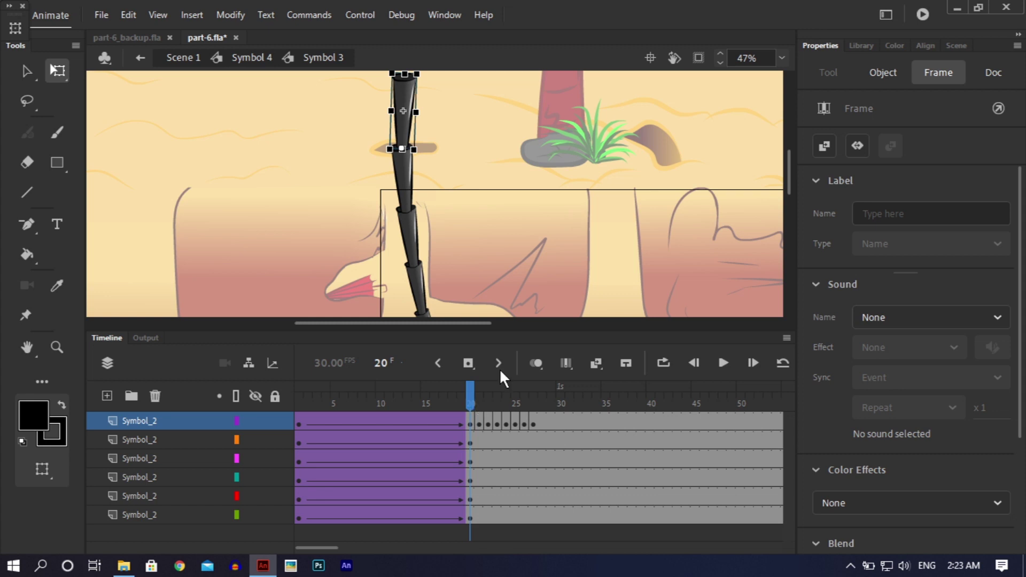
left_click(785, 150)
left_click_drag(784, 157, 786, 187)
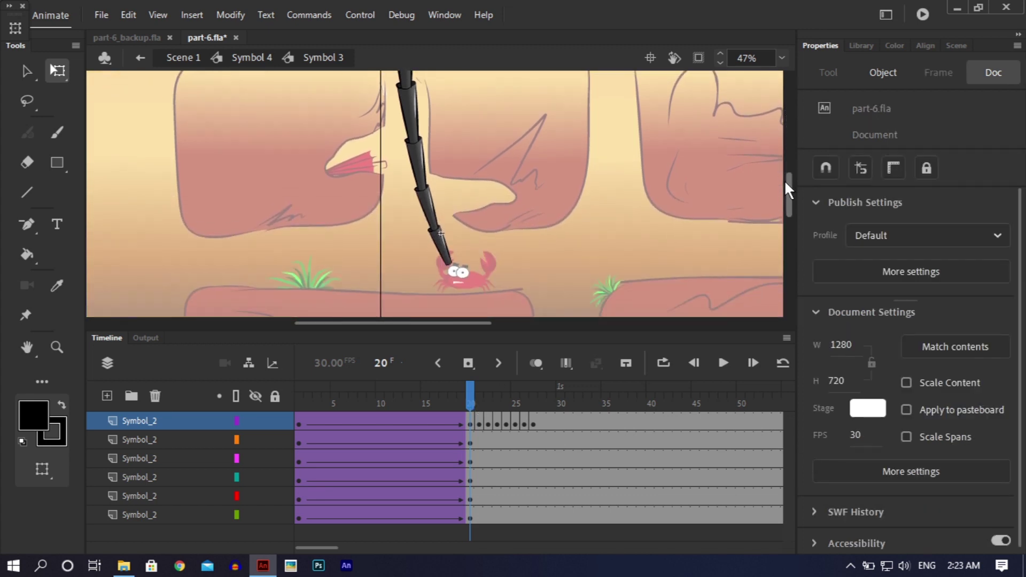
key("ctrl+minus")
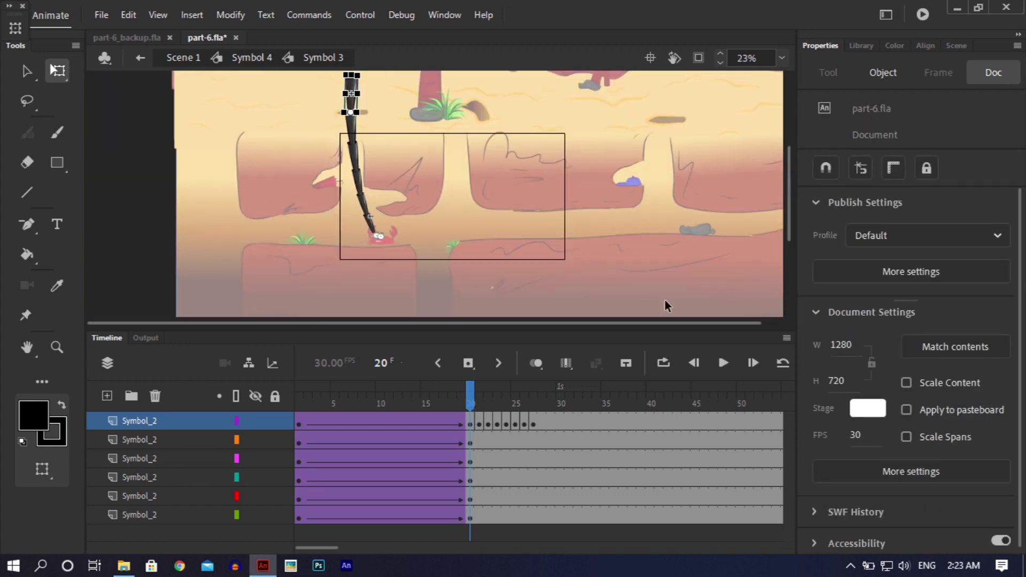
left_click_drag(471, 400, 306, 438)
left_click_drag(298, 388, 380, 395)
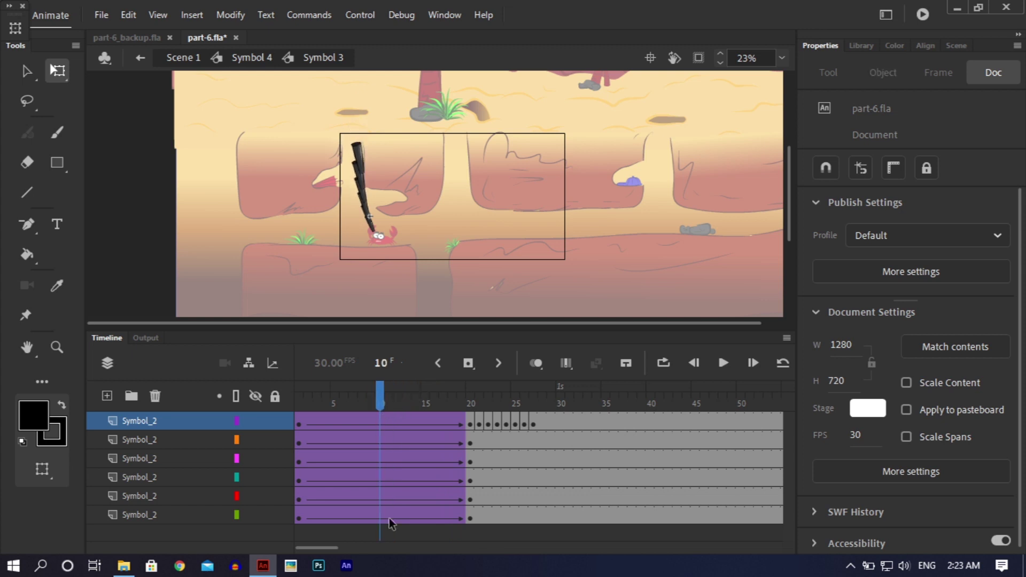
left_click_drag(381, 518, 383, 316)
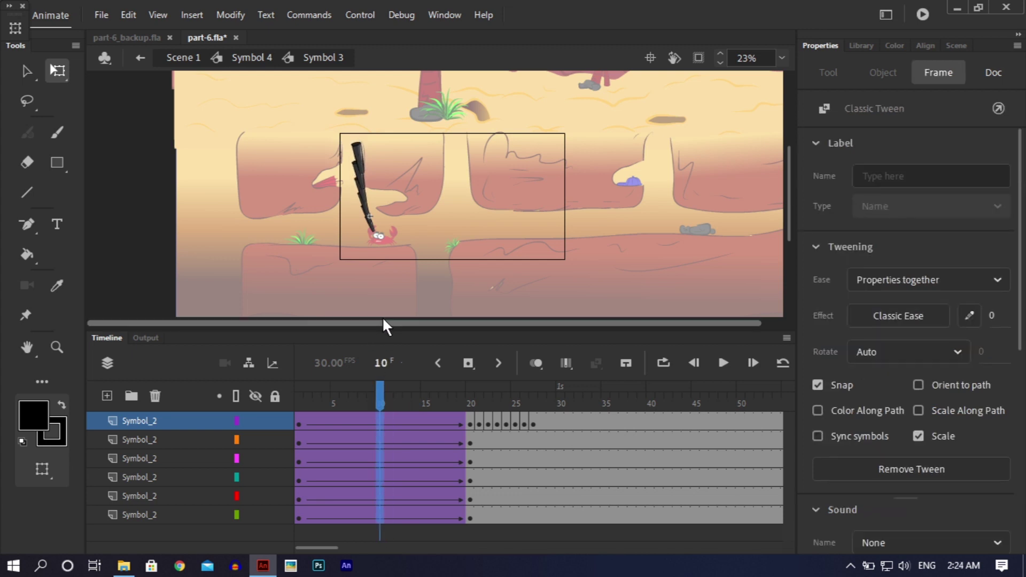
left_click(407, 439)
left_click_drag(379, 418, 383, 522)
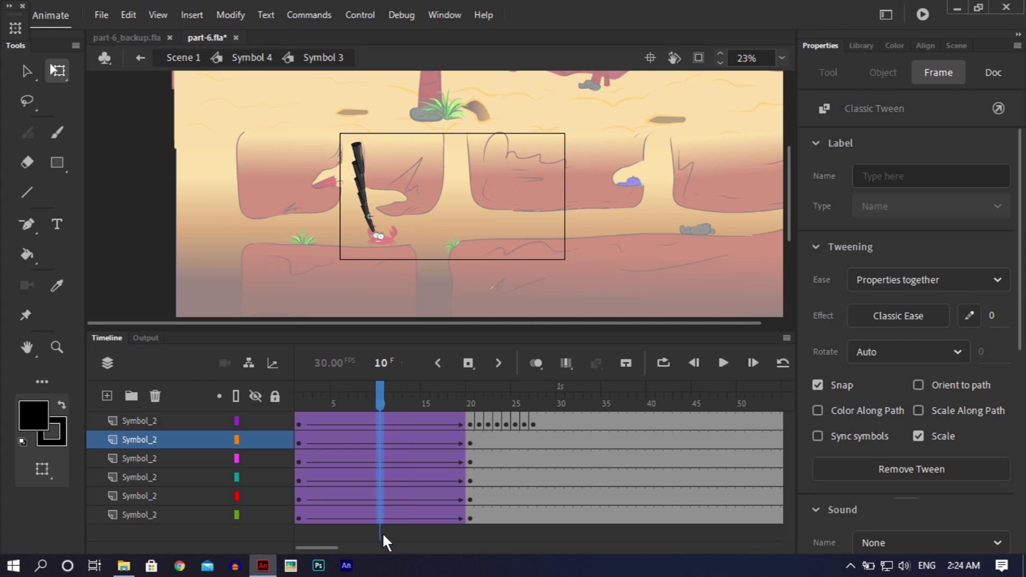
left_click(381, 518)
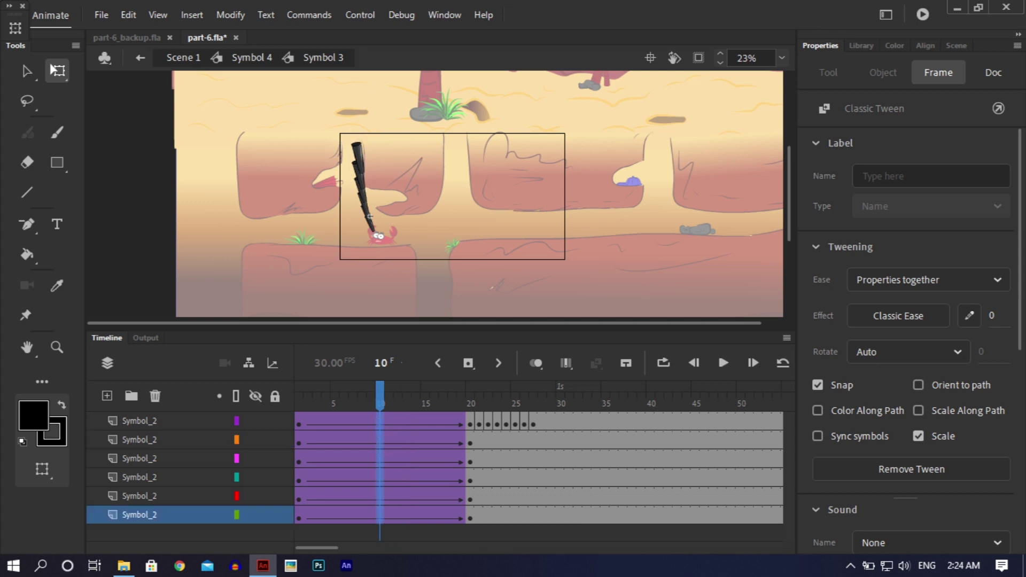
right_click(383, 502)
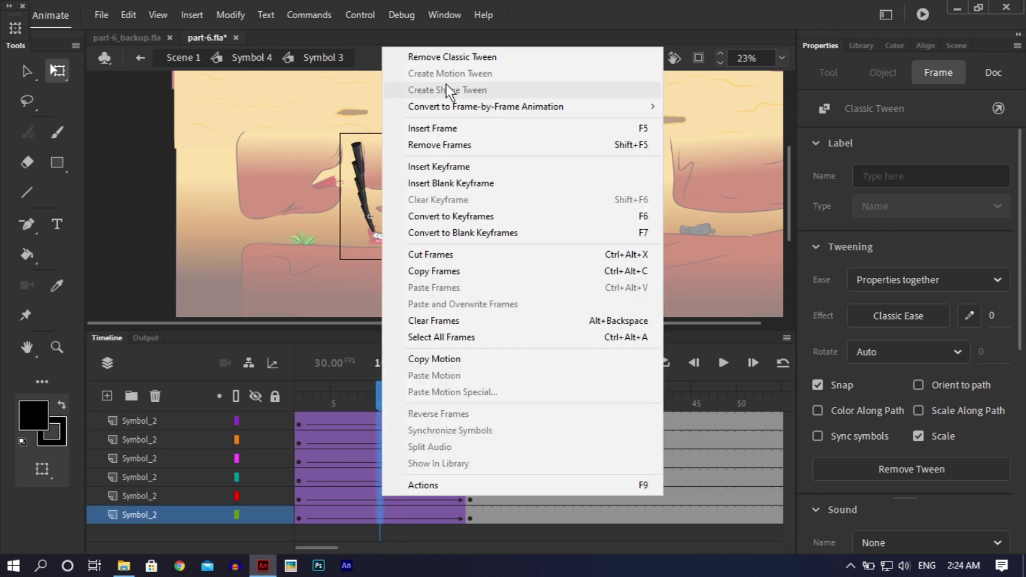
left_click(451, 168)
- At frame 10, shift the tube's second, third and fourth segments from the lower end so they line up with each other
key("ctrl+equal")
key("ctrl+equal")
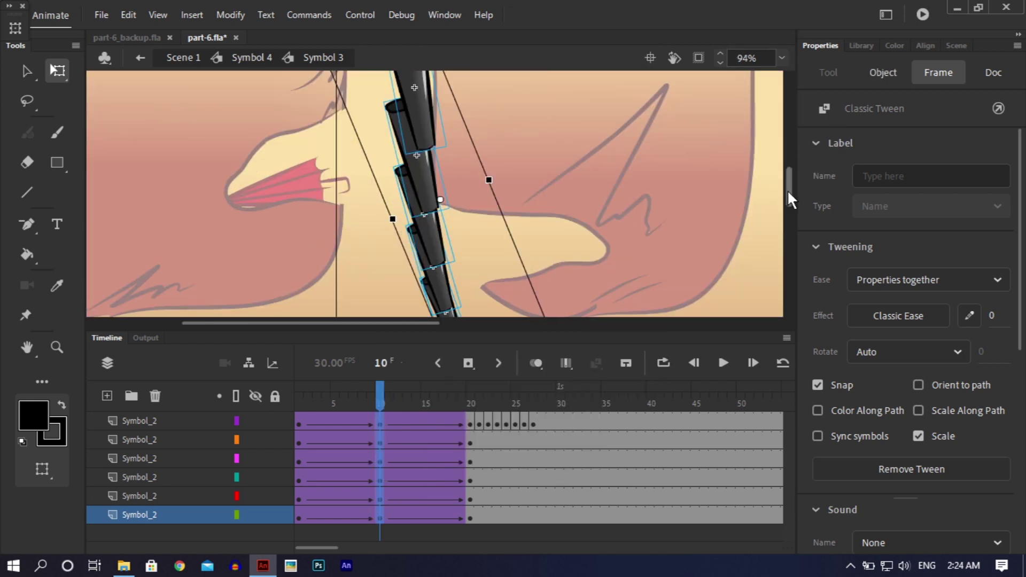
left_click_drag(787, 191, 790, 219)
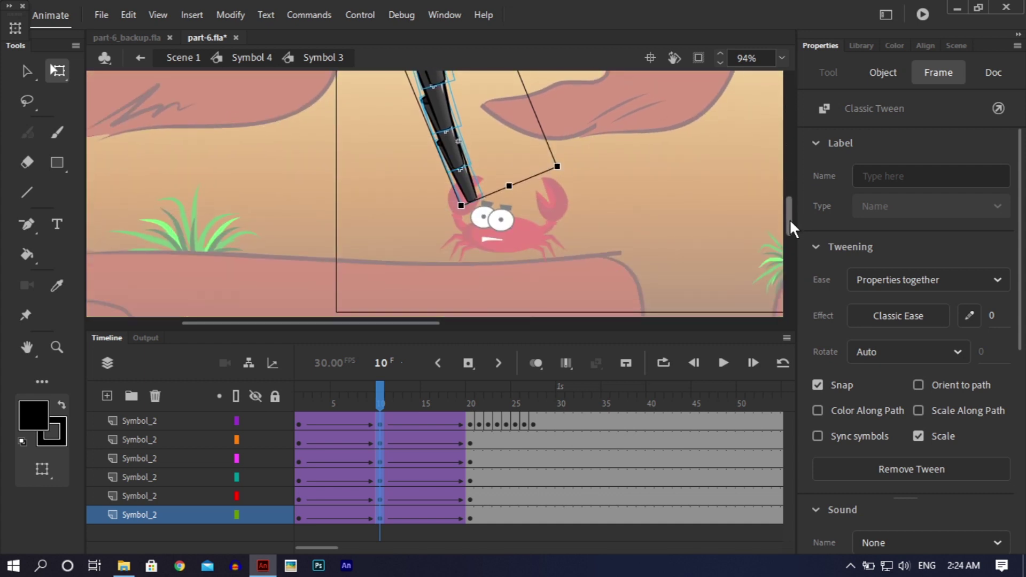
left_click(633, 219)
left_click(456, 164)
left_click_drag(456, 163, 455, 164)
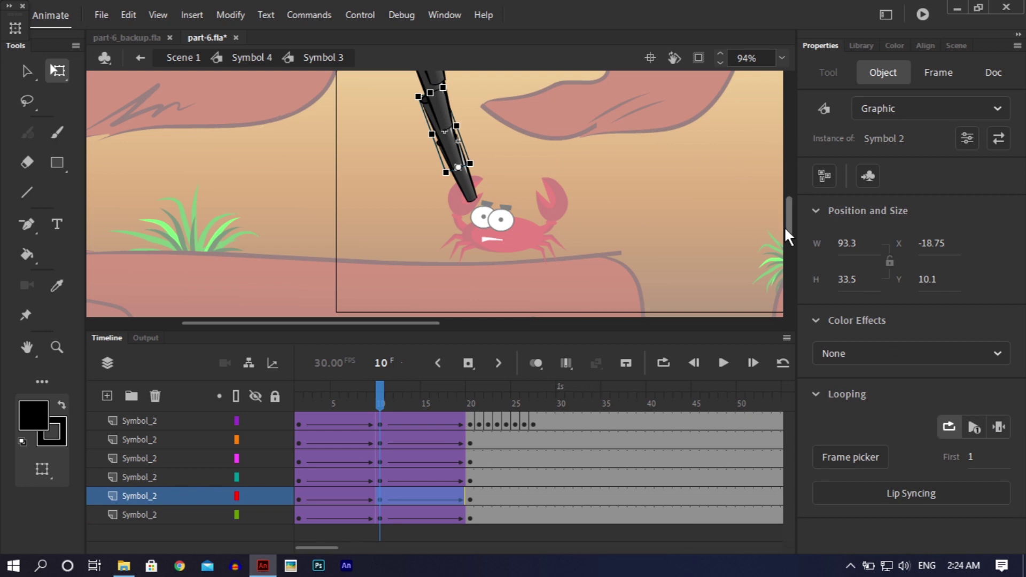
left_click_drag(788, 226, 789, 208)
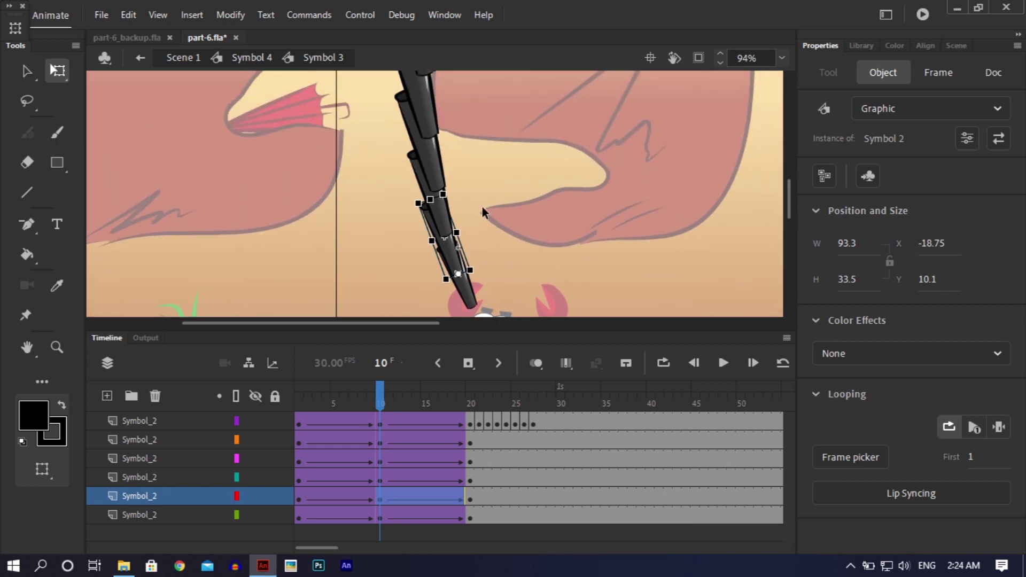
left_click_drag(422, 180, 423, 182)
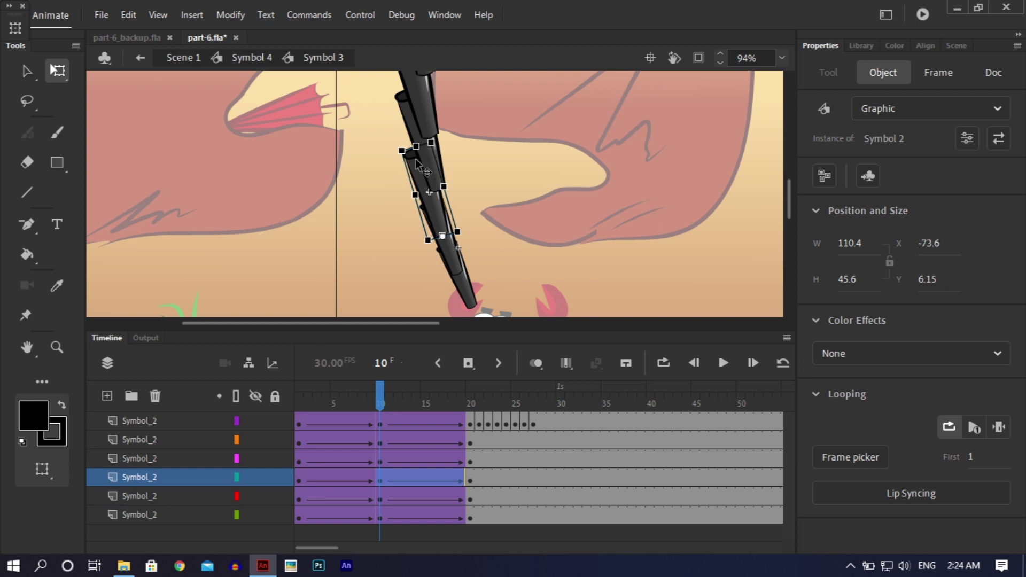
left_click_drag(409, 122, 406, 123)
- Align the fifth tube segment with the fourth at frame 10 and rotate both slightly clockwise to smooth the curve
left_click_drag(785, 205, 790, 178)
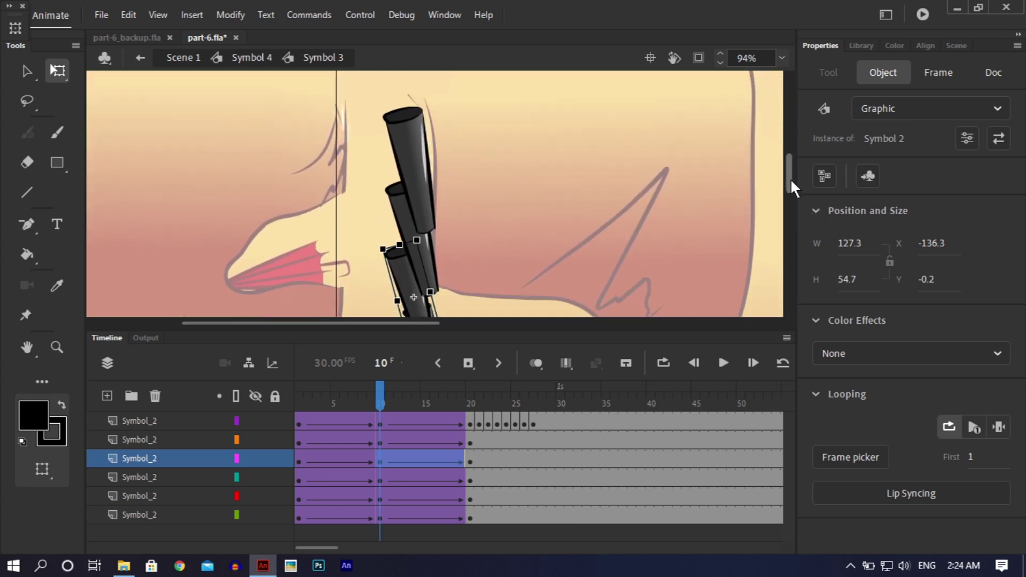
left_click(398, 214)
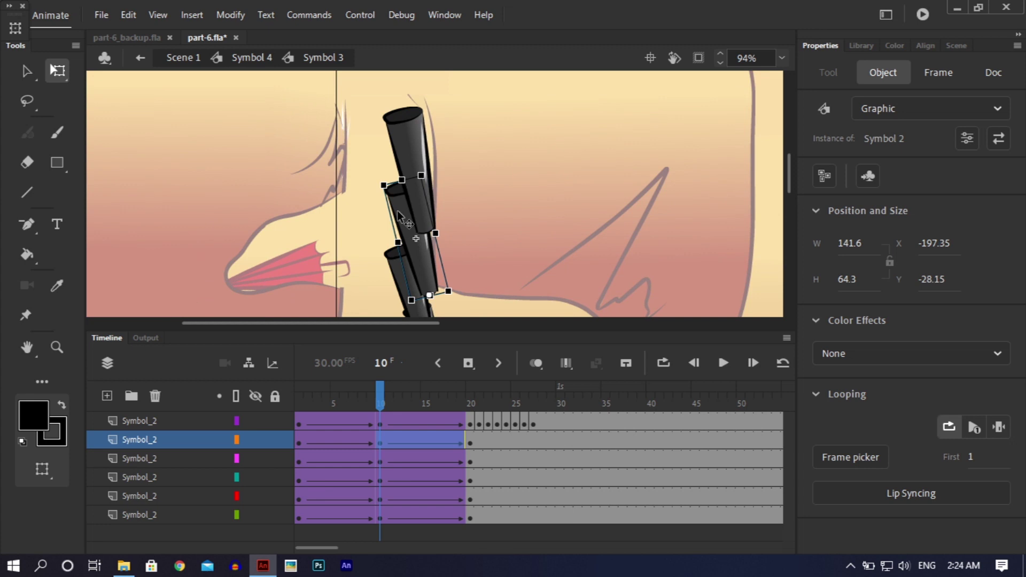
left_click_drag(397, 213, 388, 213)
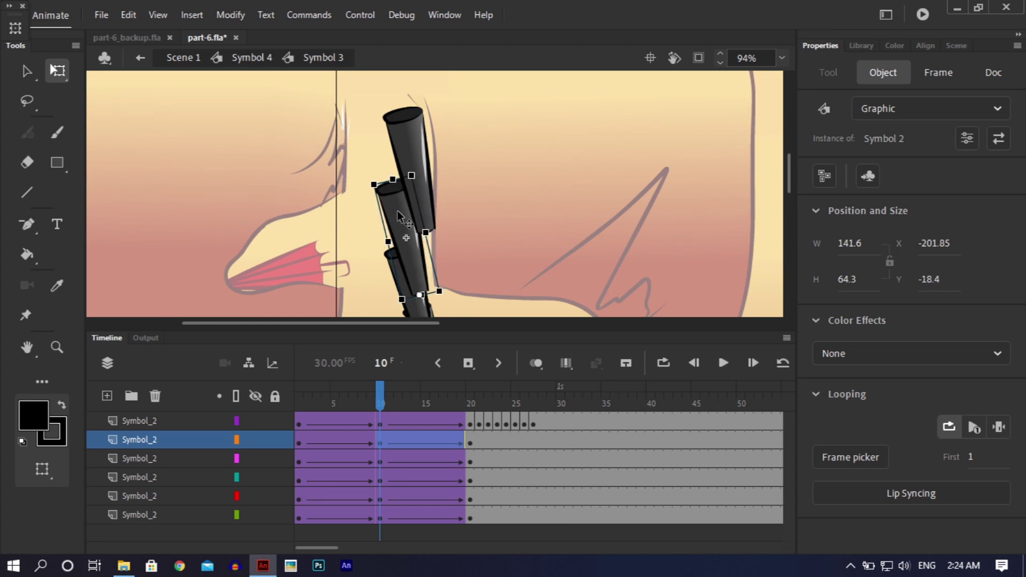
left_click_drag(416, 168, 416, 166)
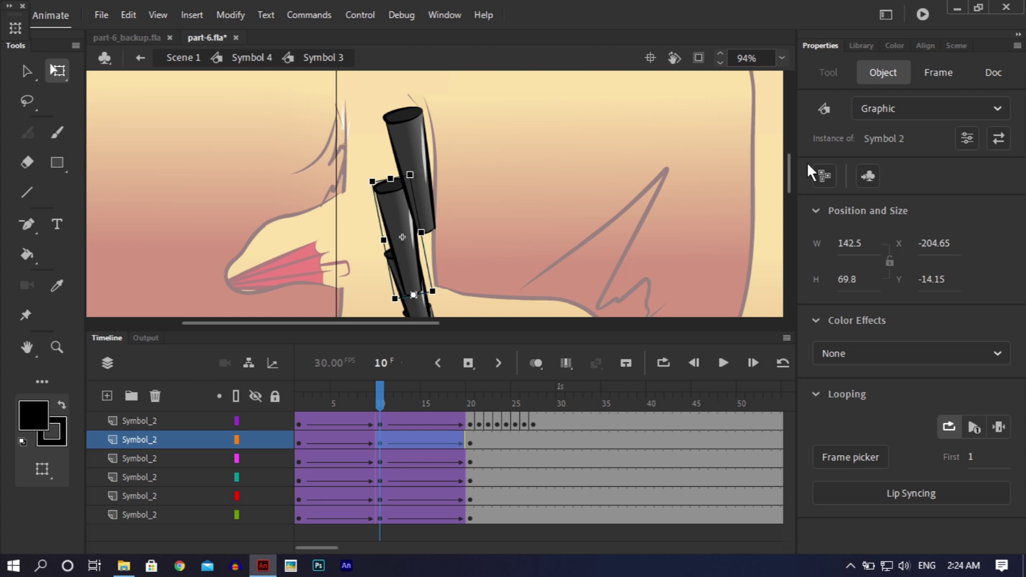
left_click_drag(787, 173, 784, 187)
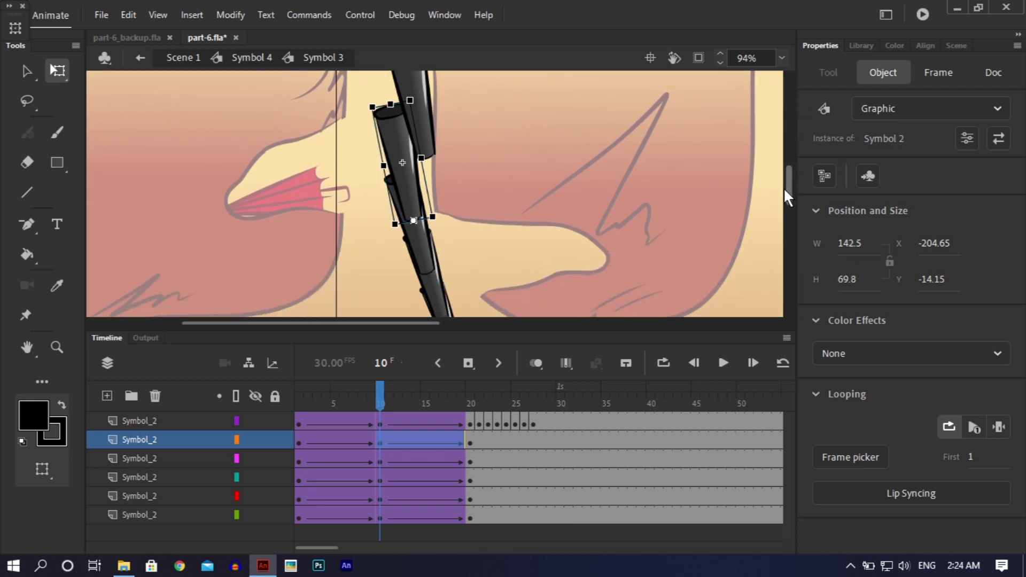
left_click(420, 251)
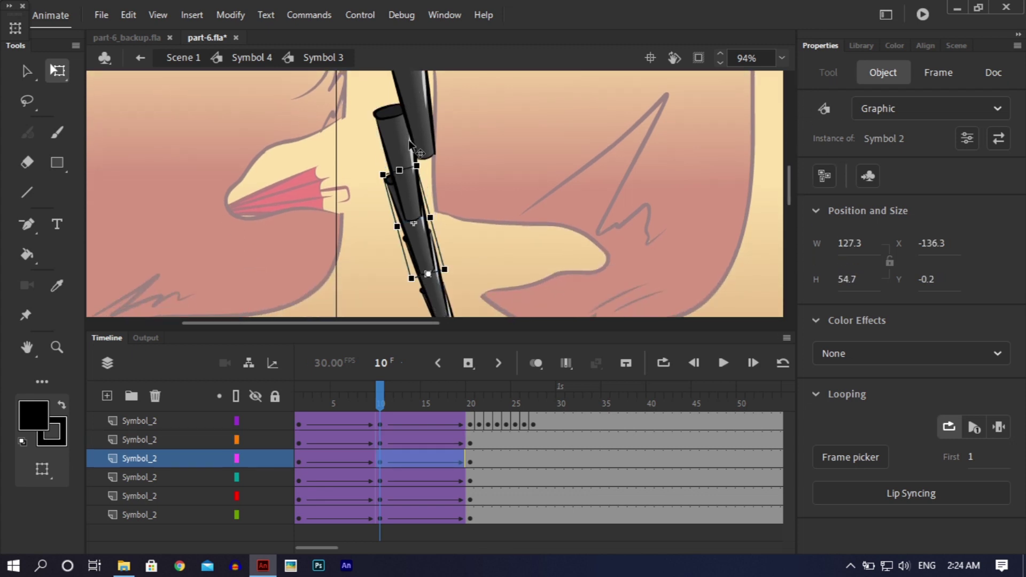
left_click_drag(412, 152, 417, 155)
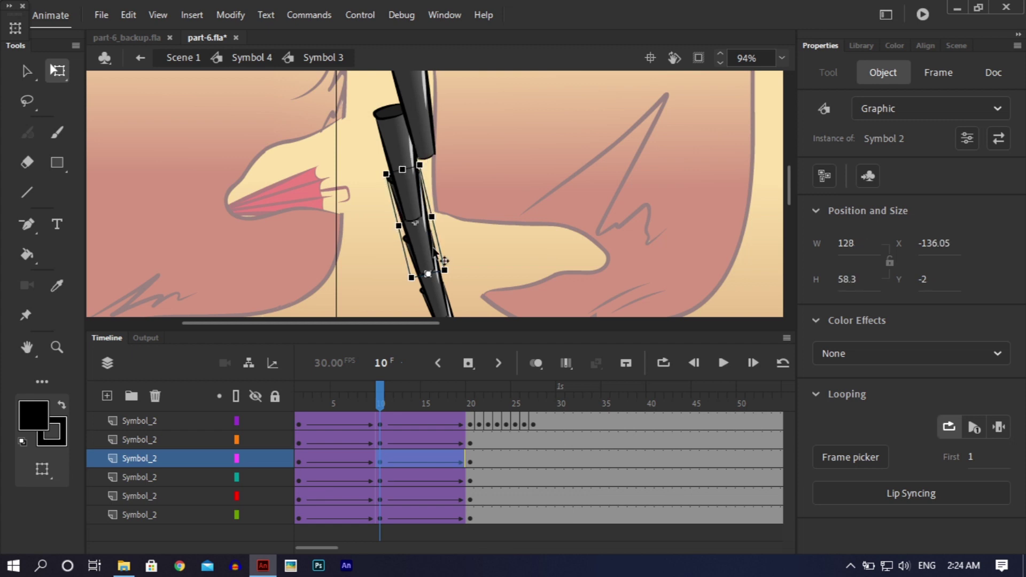
- Move the top tube segment onto the fifth segment's upper end at frame 10 and rotate it slightly clockwise
left_click(425, 104)
left_click_drag(424, 101, 416, 102)
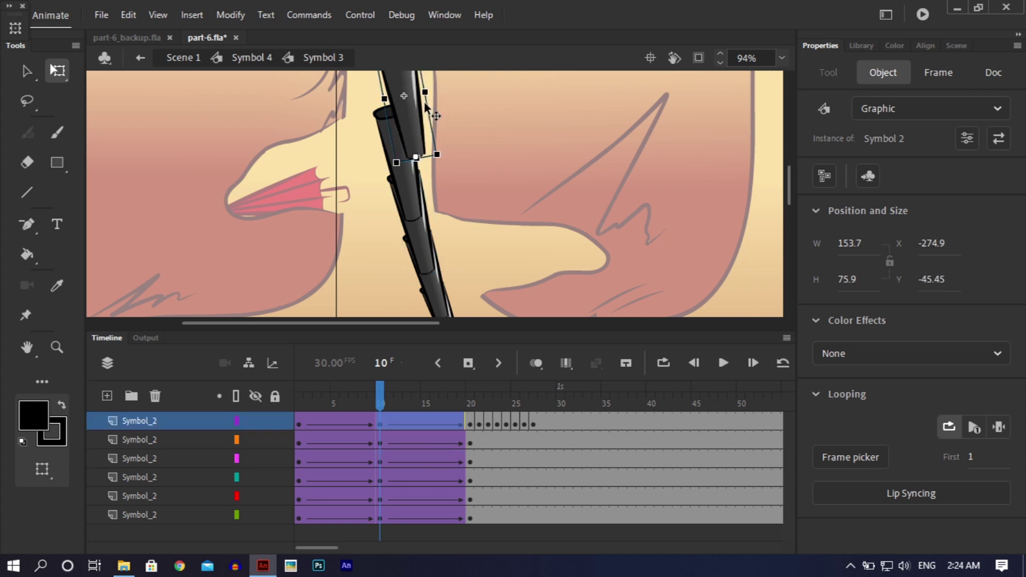
mouse_move(786, 166)
left_mouse_down()
mouse_move(785, 156)
mouse_move(770, 156)
left_mouse_up()
key("Left")
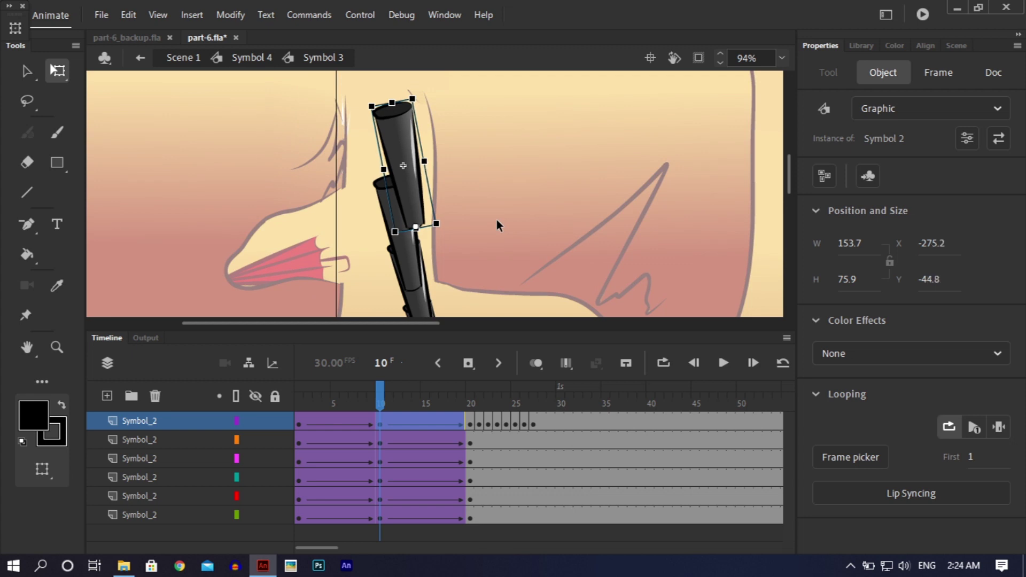
key("Left")
key("Left")
key("Left")
key("Left")
key("Left")
key("Left")
key("Left")
key("Left")
key("Left")
key("Left")
key("Left")
key("Left")
key("Left")
key("Left")
key("Left")
key("Left")
key("Left")
key("Left")
key("Left")
key("Left")
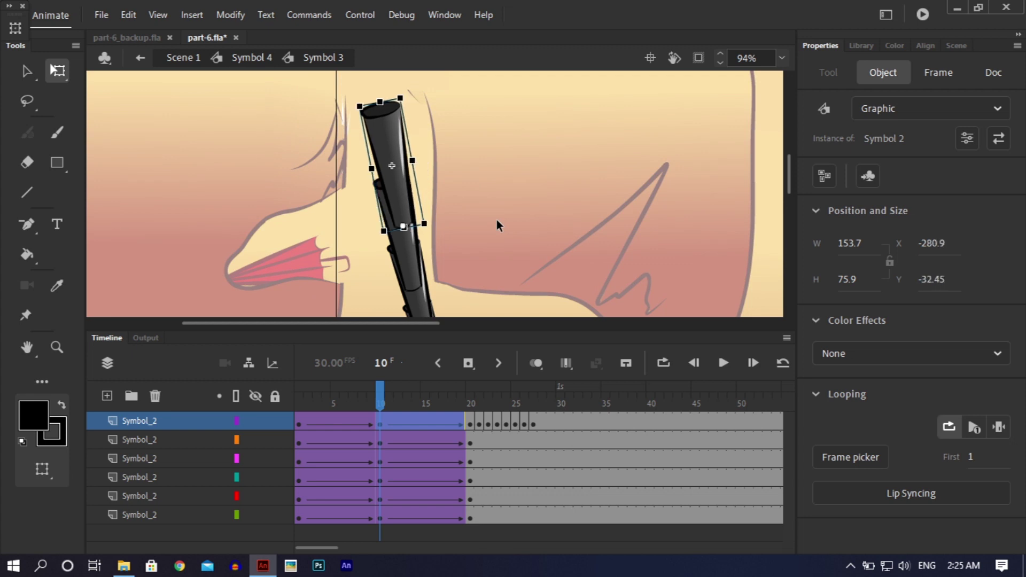
key("Left")
key("Left")
key("Left")
key("Left")
key("Left")
key("Right")
left_click_drag(390, 92, 397, 91)
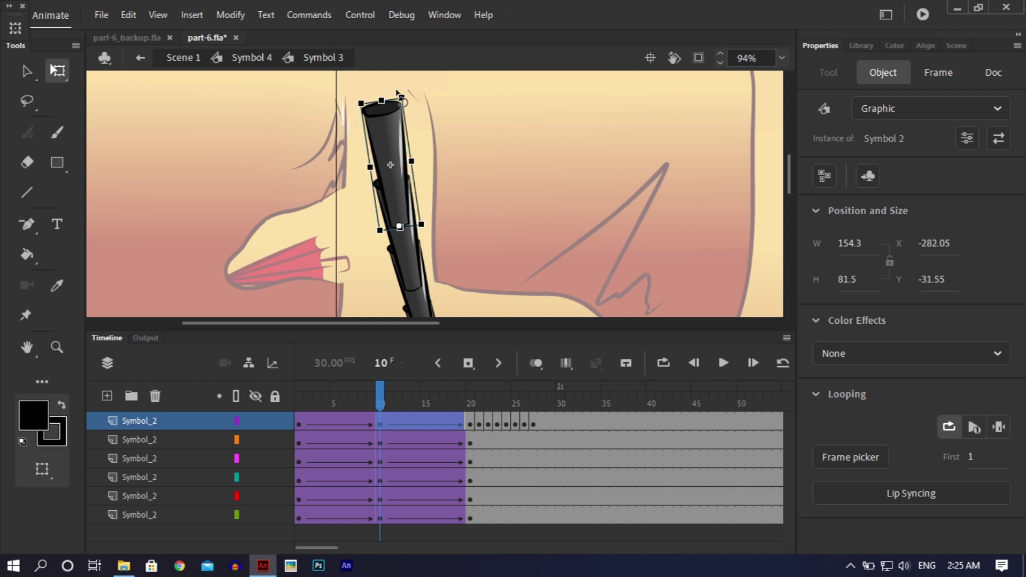
- At frame 20, lock all layers except the top segment's and enable multiple-frame editing over frames 20 to 27
key("ctrl+minus")
key("ctrl+minus")
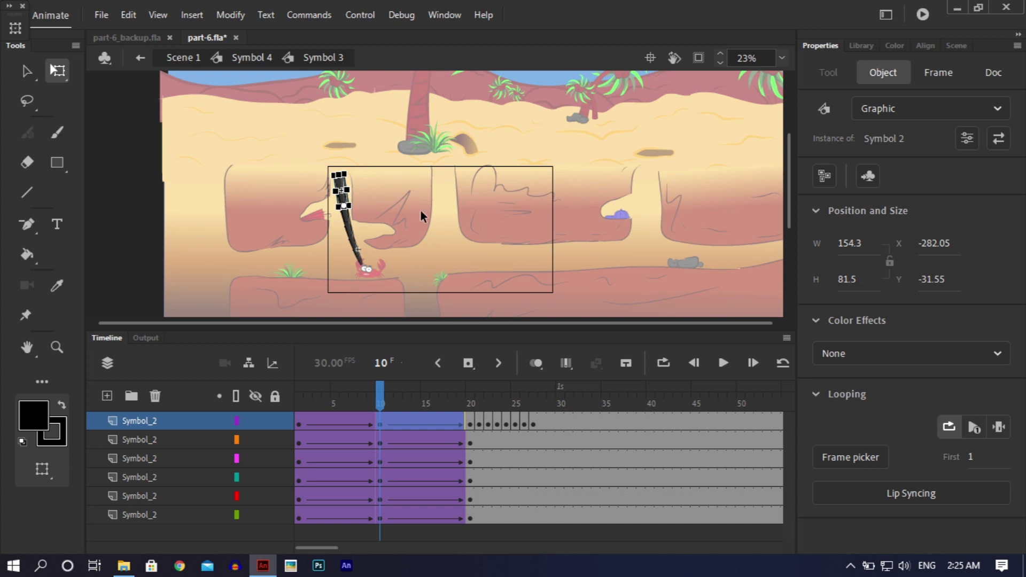
left_click(419, 207)
left_click_drag(381, 398, 472, 402)
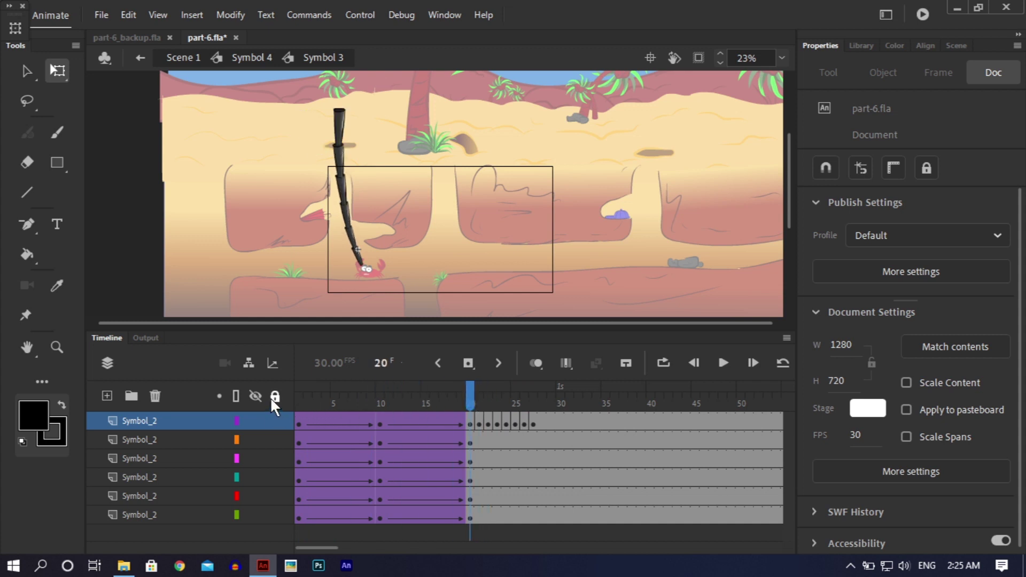
left_click(277, 417, "alt")
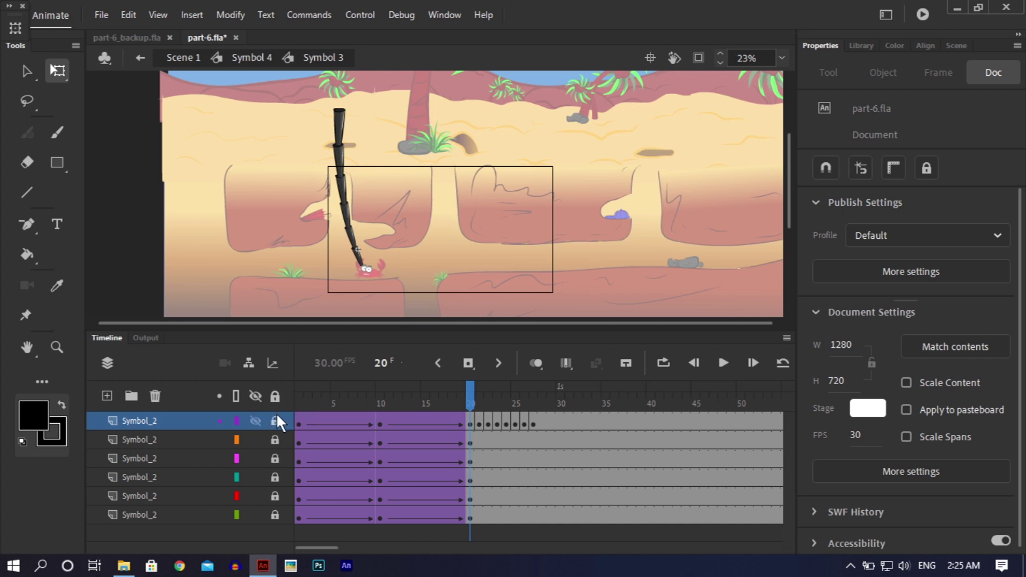
left_click(567, 363)
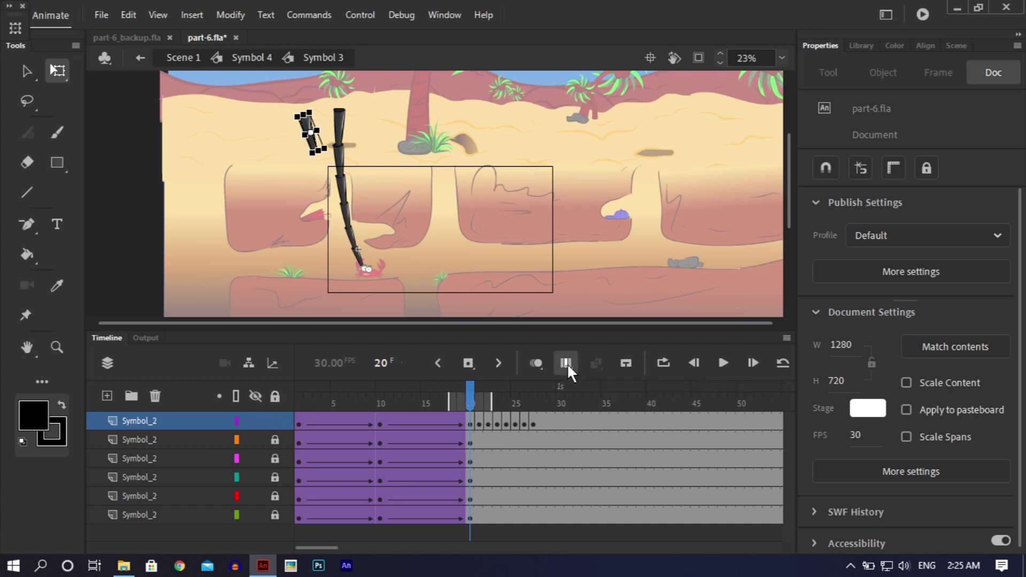
left_click_drag(450, 398, 532, 401)
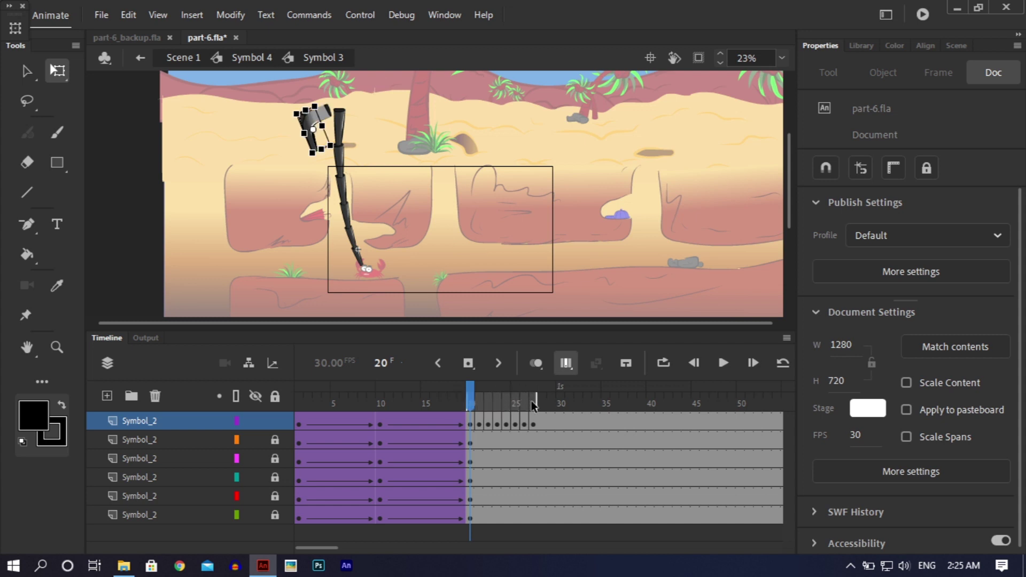
key("ctrl+equal")
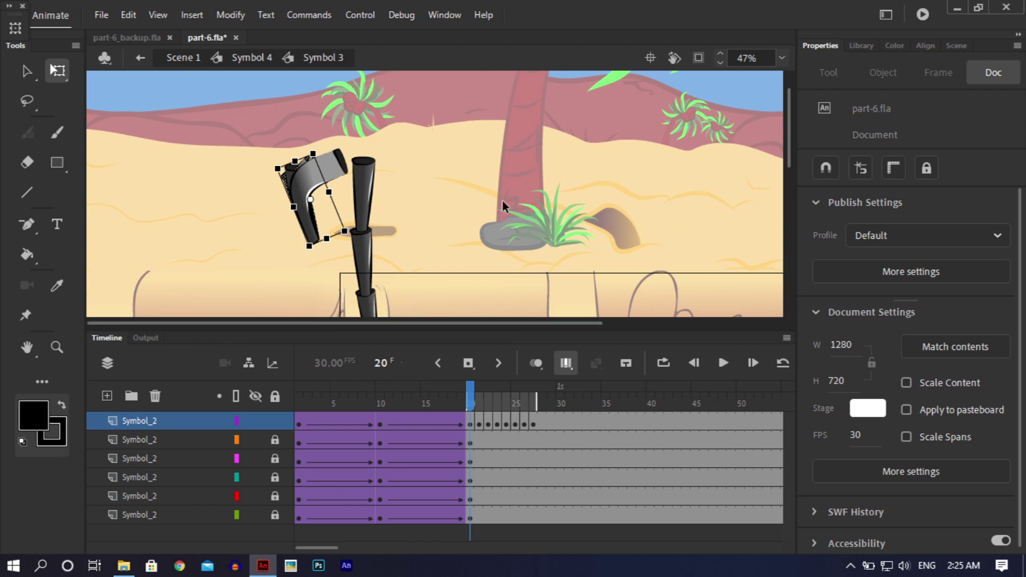
key("ctrl+a")
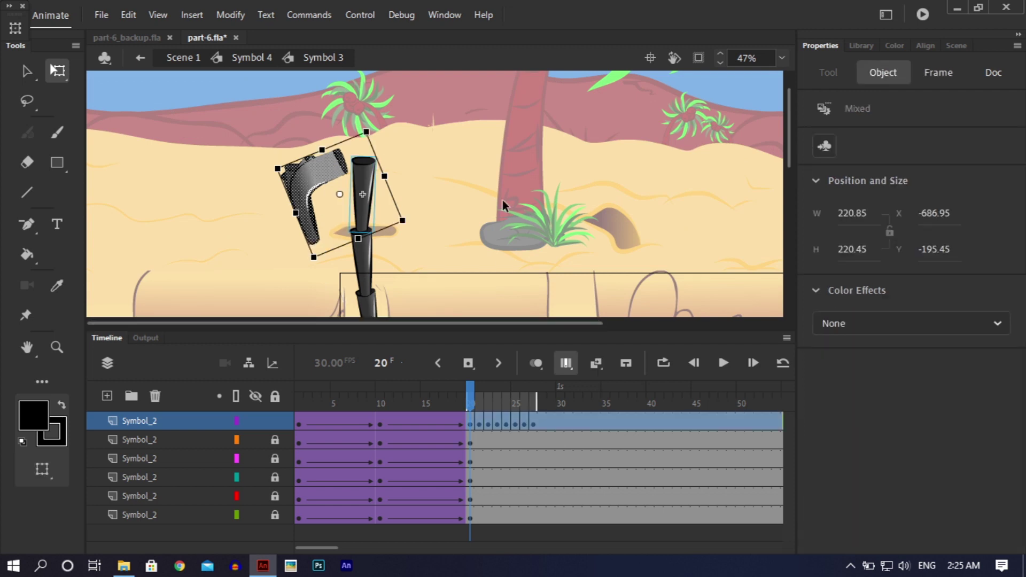
left_click(460, 403)
key("ctrl+shift+a")
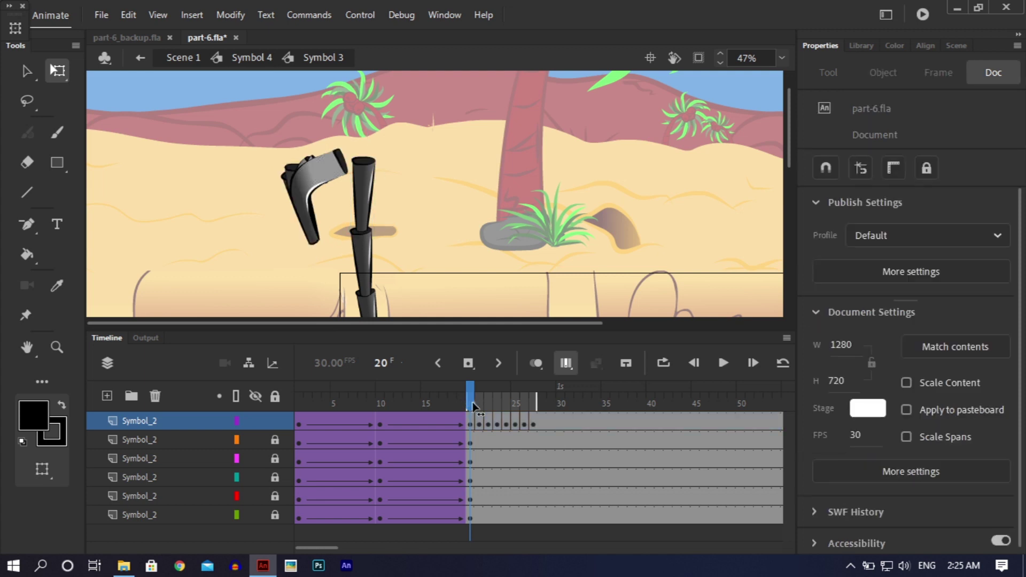
- From frame 21, move all the bending tube-end drawings together onto the fifth segment's upper end, rotate them clockwise until upright, and turn off multiple-frame editing
left_click(480, 401)
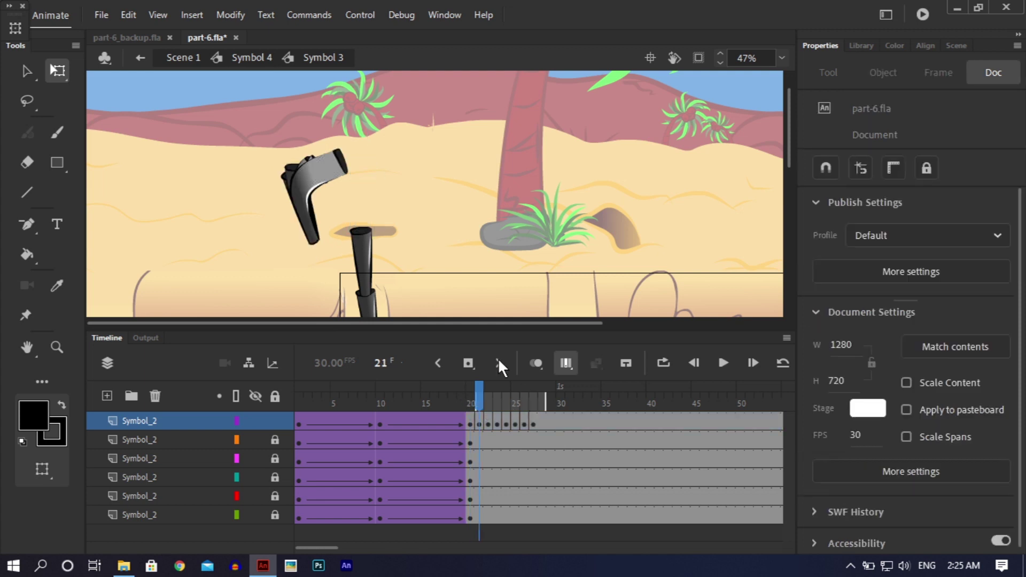
key("ctrl+a")
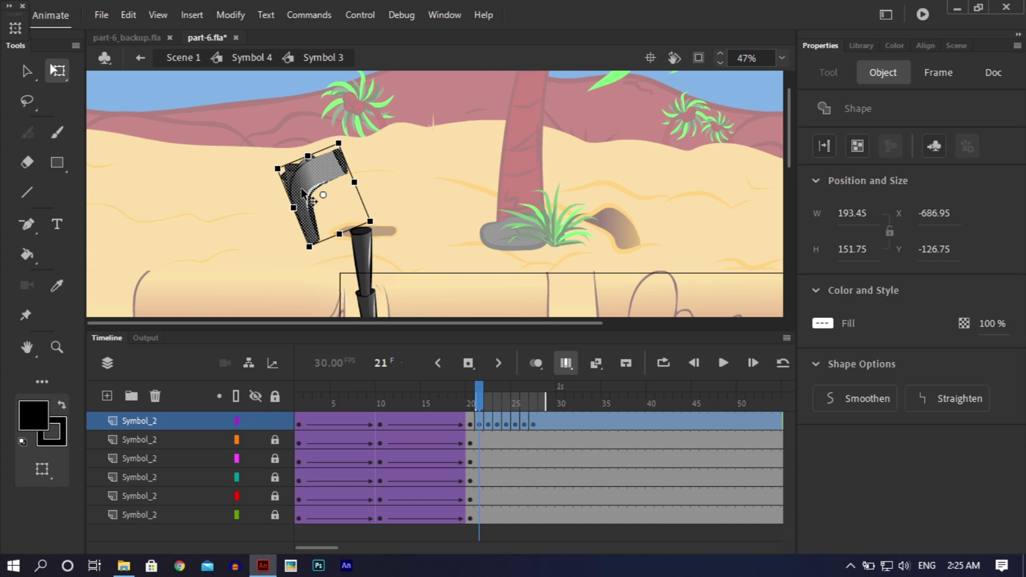
left_click_drag(308, 186, 350, 184)
scroll(348, 179, "up", 1)
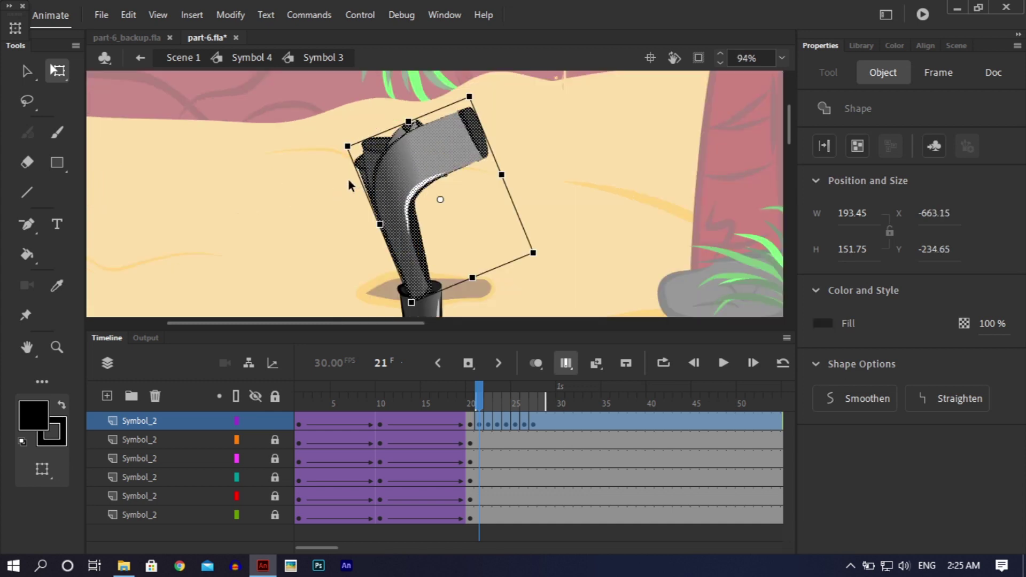
left_click_drag(481, 94, 500, 110)
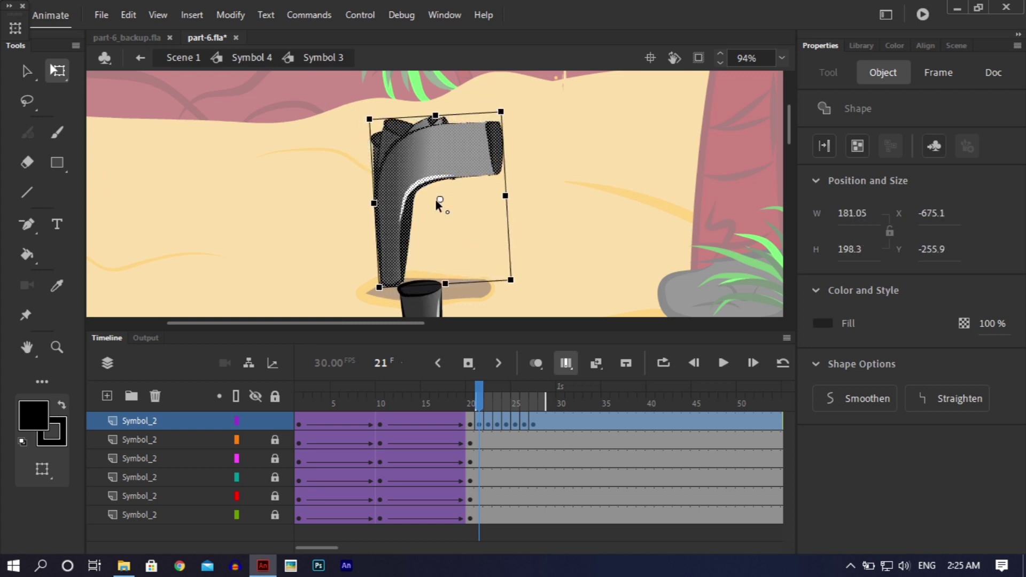
left_click_drag(395, 235, 422, 241)
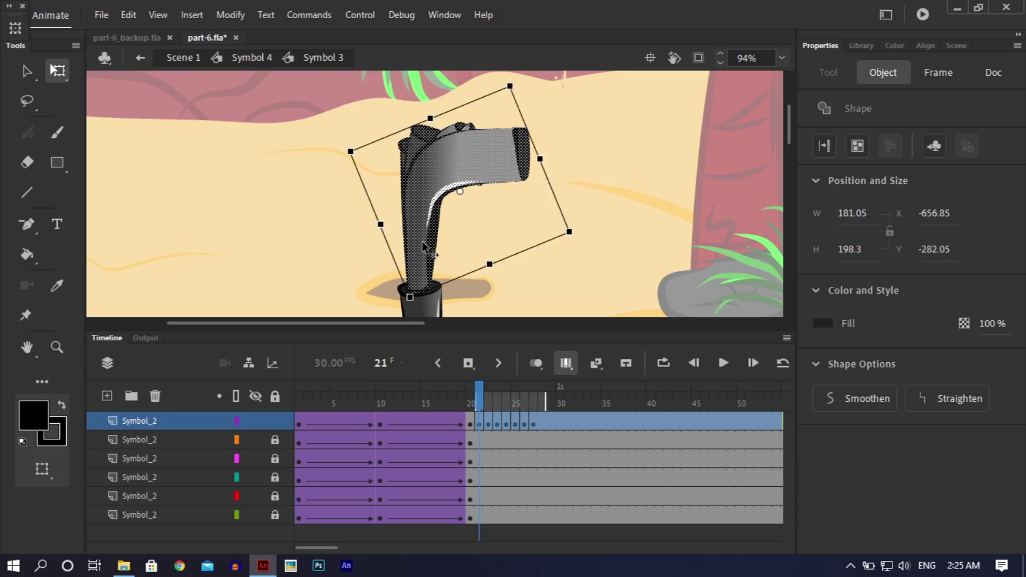
left_click(564, 365)
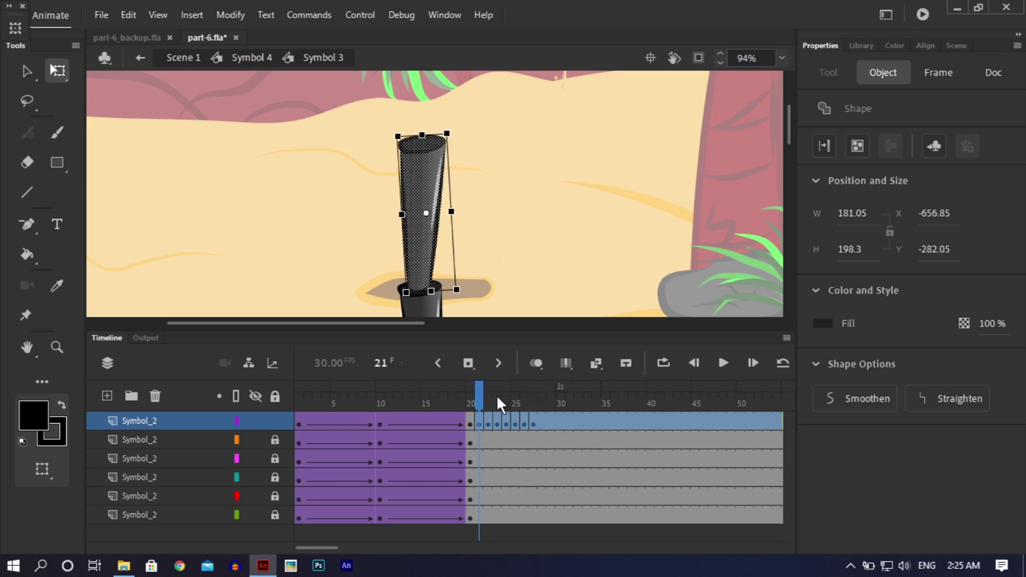
- Save the document and return from the nested symbols to the main timeline of Scene 1
left_click_drag(477, 395, 182, 479)
key("ctrl+s")
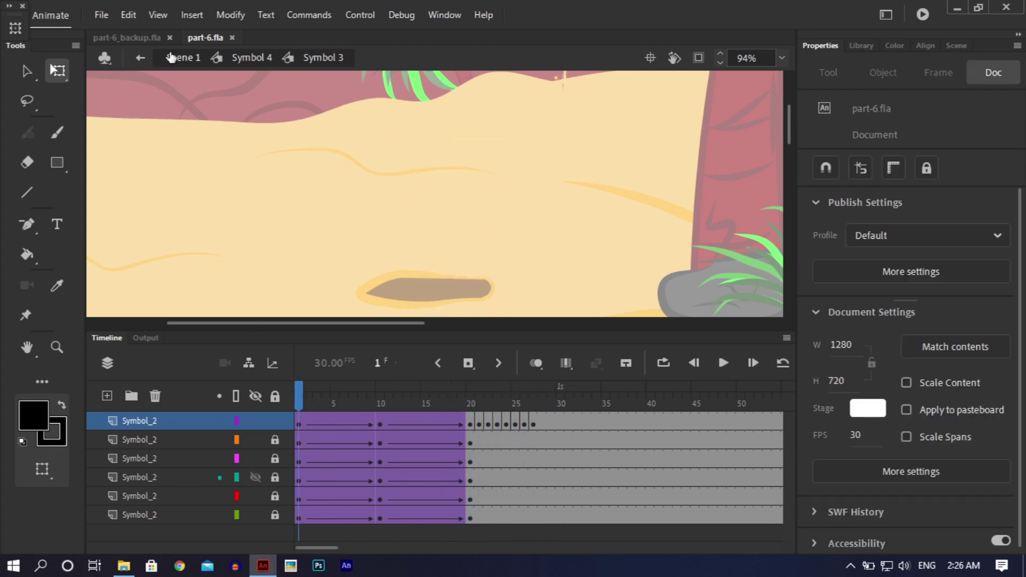
left_click(176, 58)
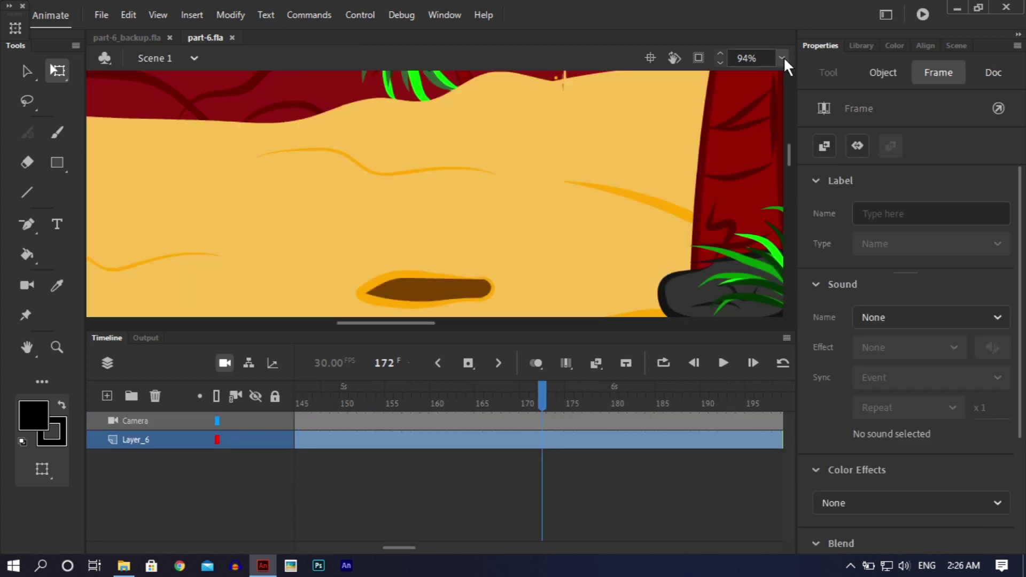
- Play the main timeline from frame 172 and run a test movie to review the tube extending from the crab's claw
left_click(783, 58)
left_click(790, 84)
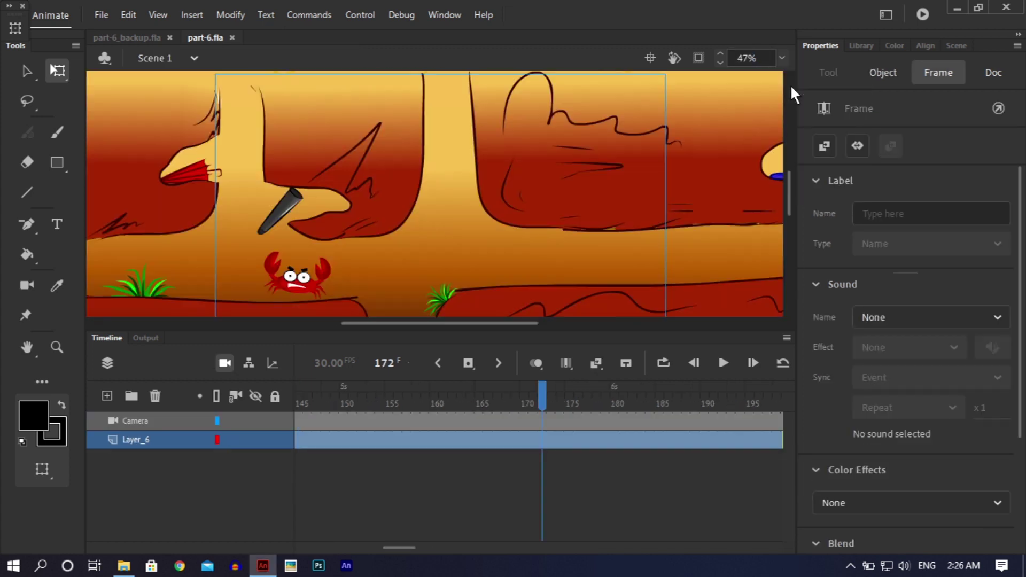
key("ctrl+minus")
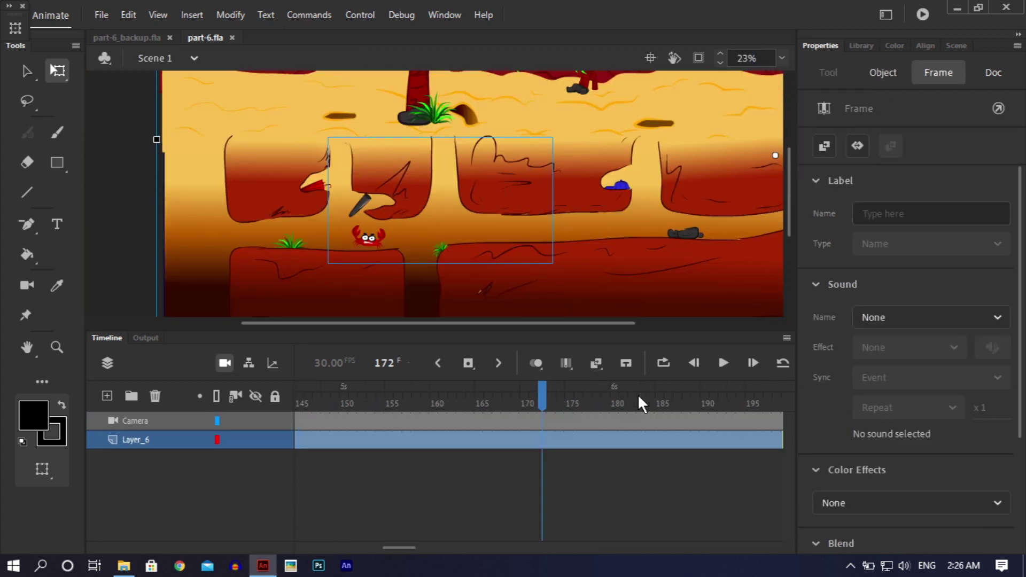
key("Return")
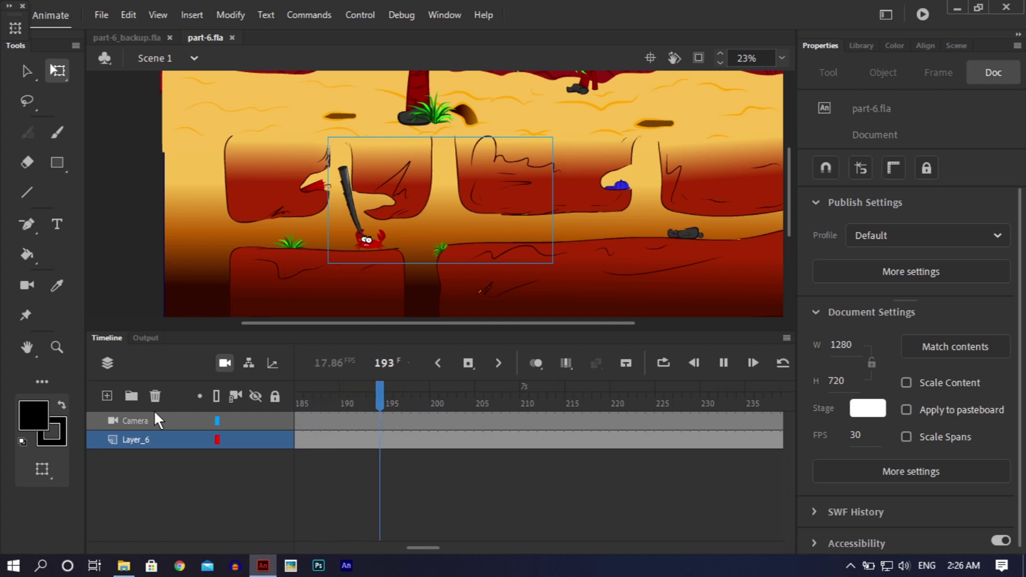
key("Return")
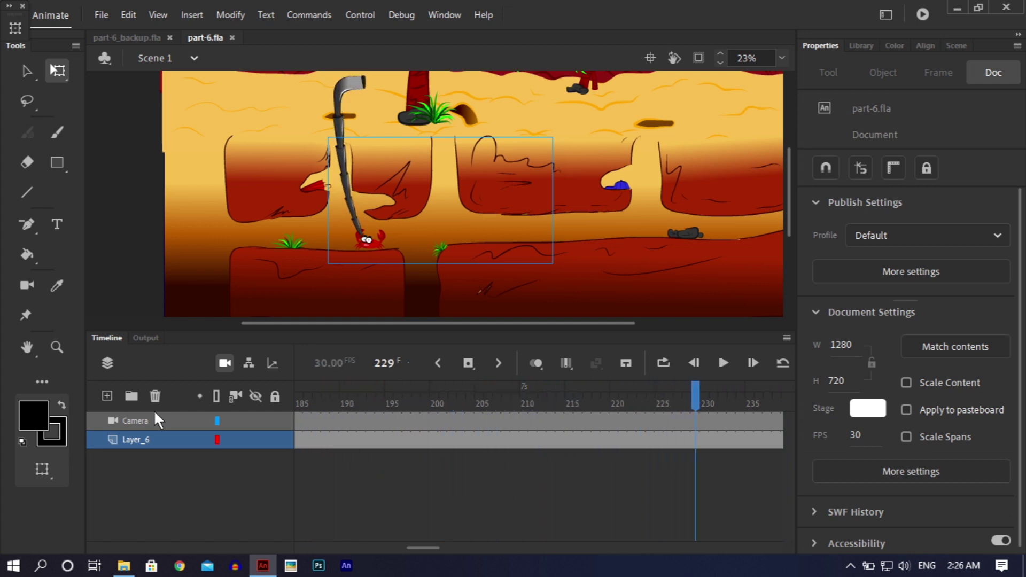
key("ctrl+Return")
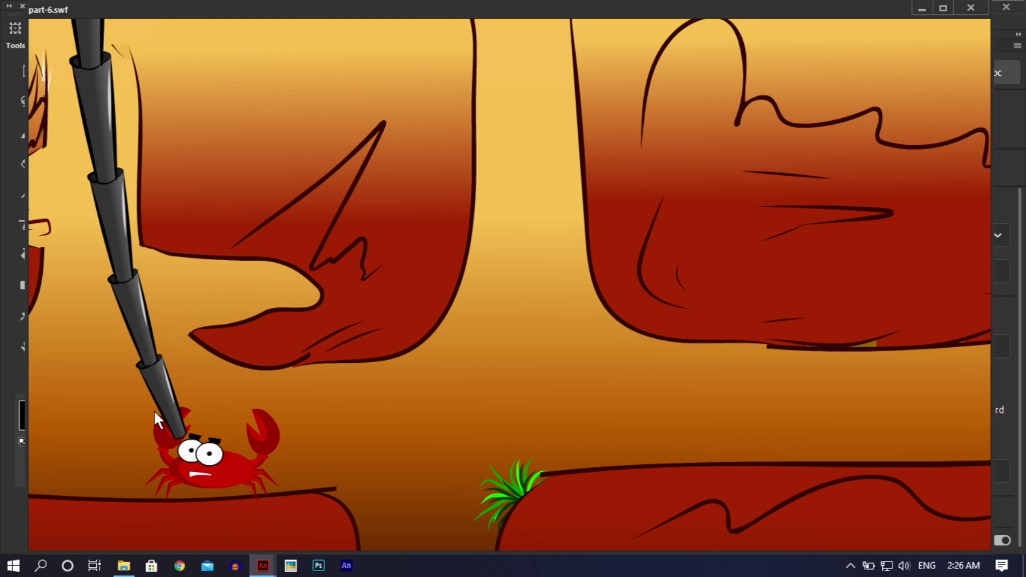
left_click(971, 8)
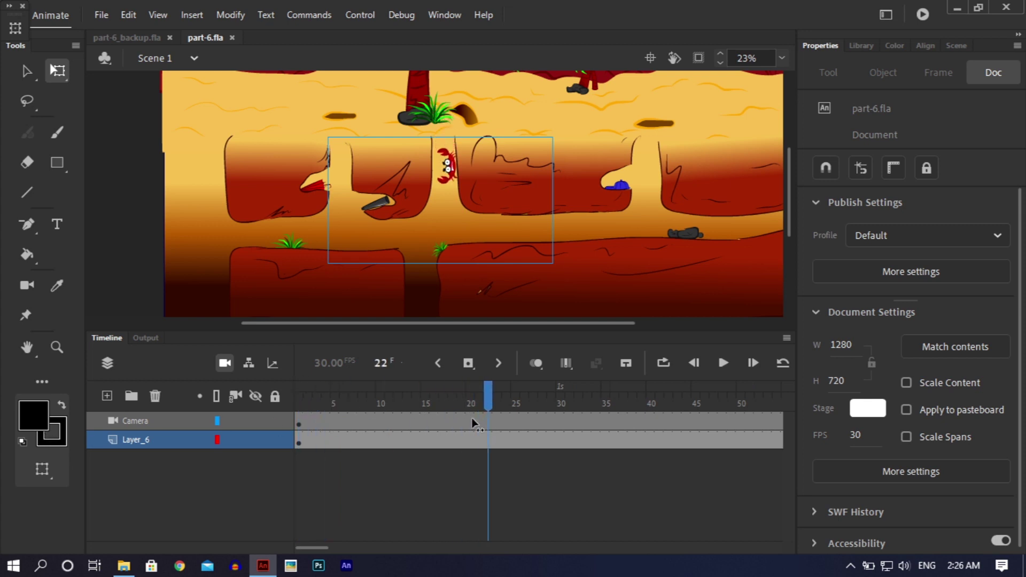
- Insert a keyframe on the Camera layer at frame 35
left_click_drag(435, 438, 604, 426)
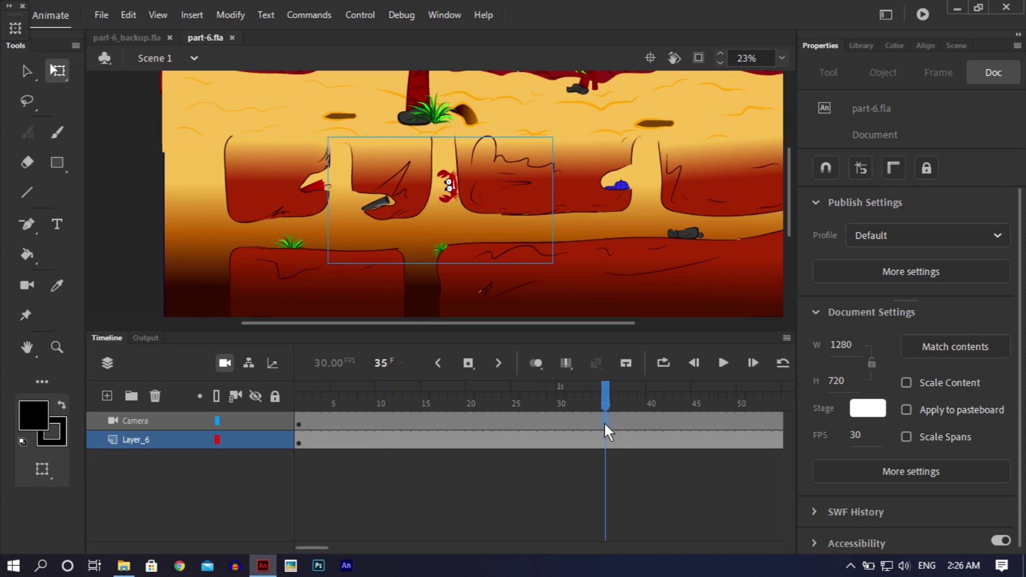
left_click(605, 425)
right_click(605, 425)
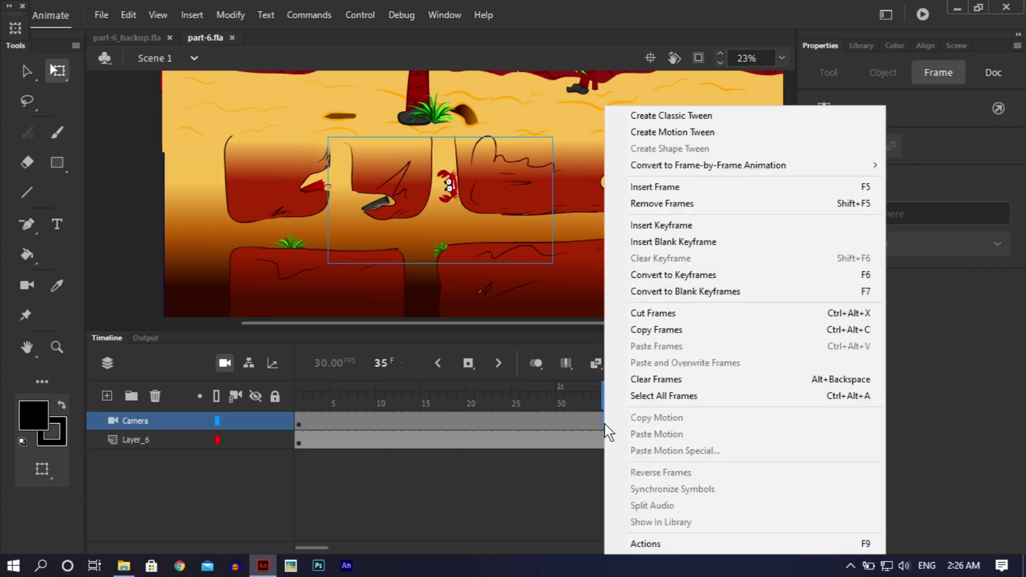
left_click(659, 224)
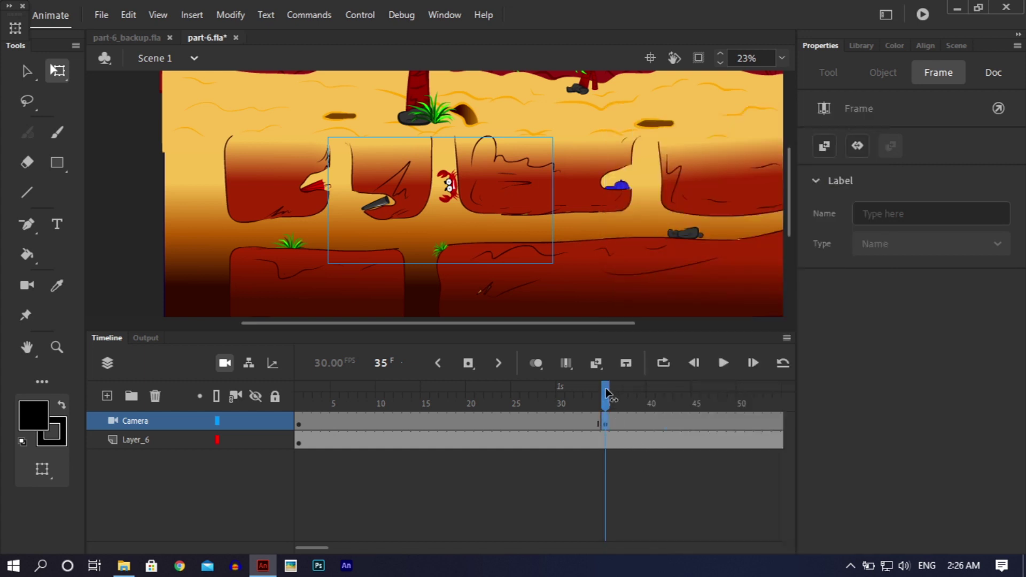
- Insert keyframes on the Camera layer at frames 40 and 55
left_click(649, 420)
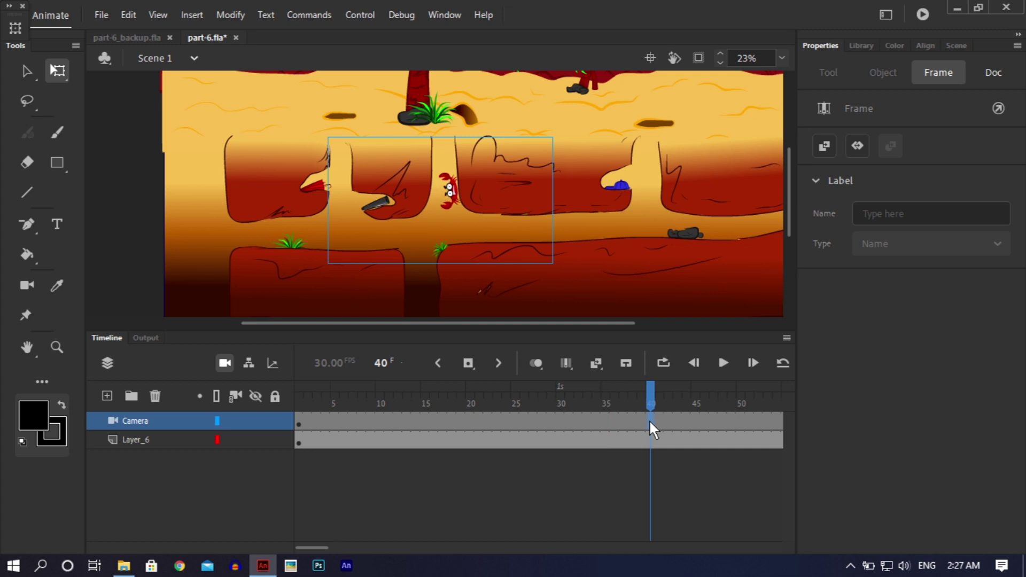
right_click(651, 427)
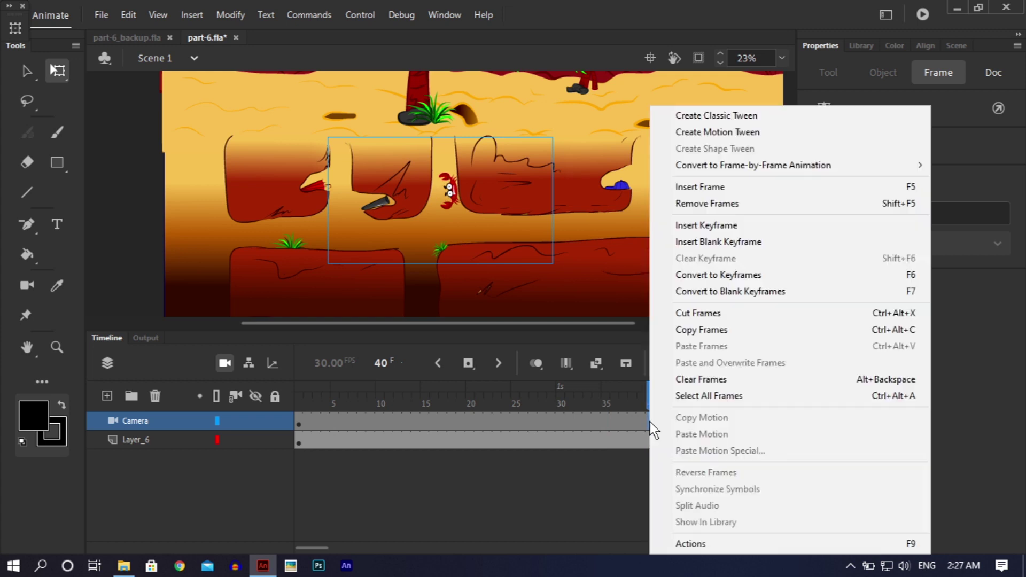
left_click(698, 227)
left_click_drag(653, 409, 608, 425)
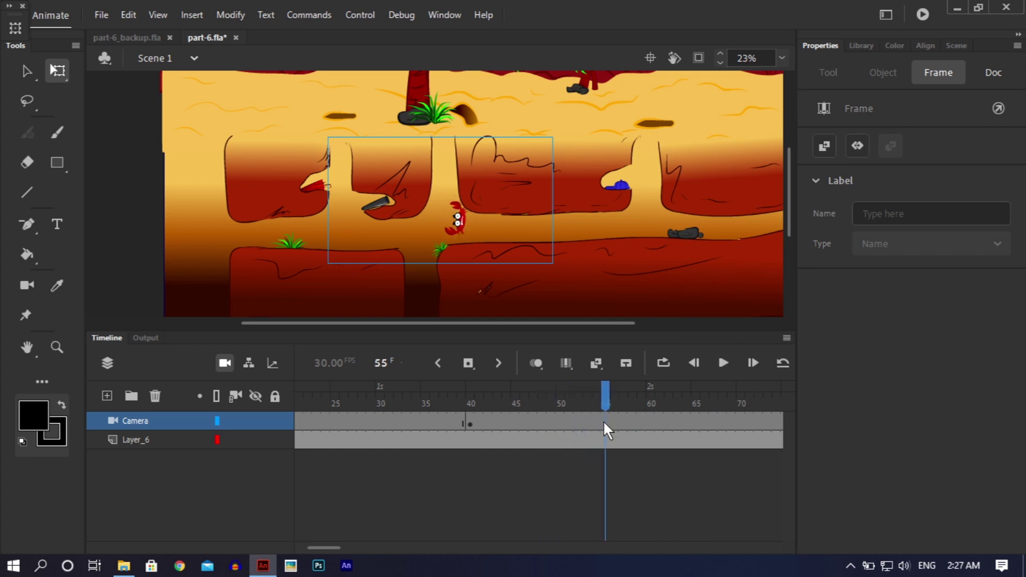
right_click(604, 423)
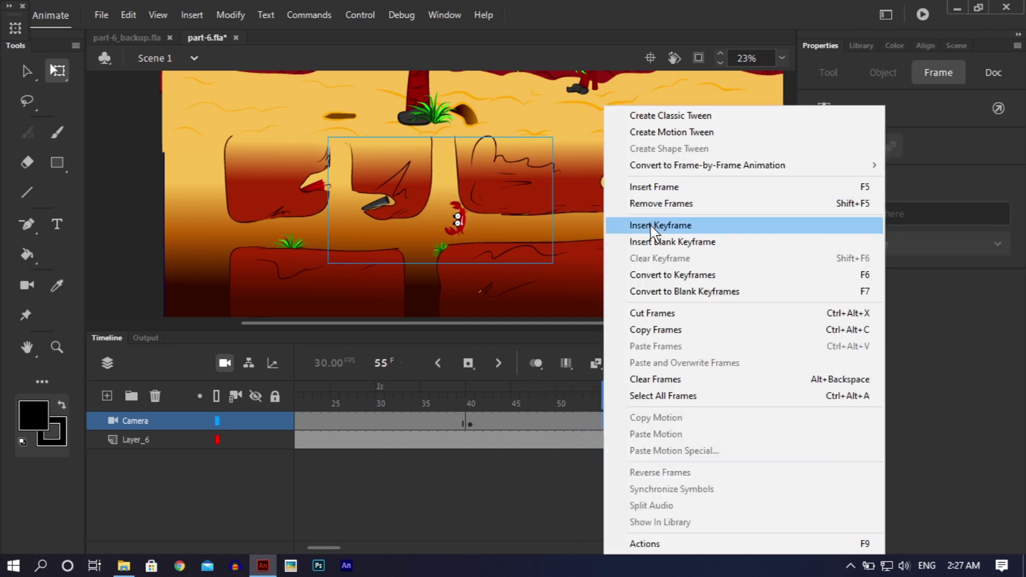
left_click(655, 226)
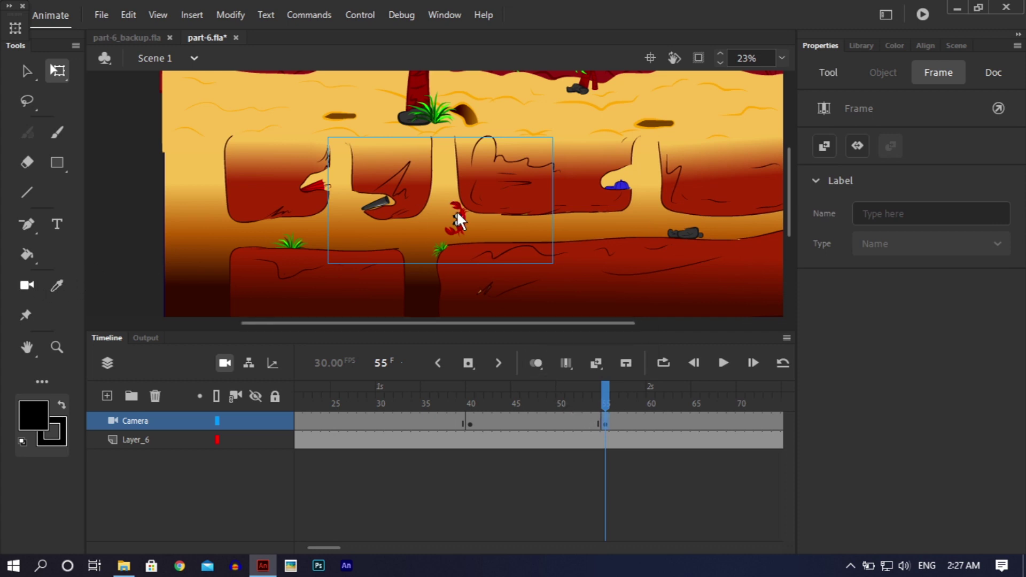
- At frame 55, shift the camera to about X -73, Y -145 to follow the crab, and create a classic tween from frame 40
key("c")
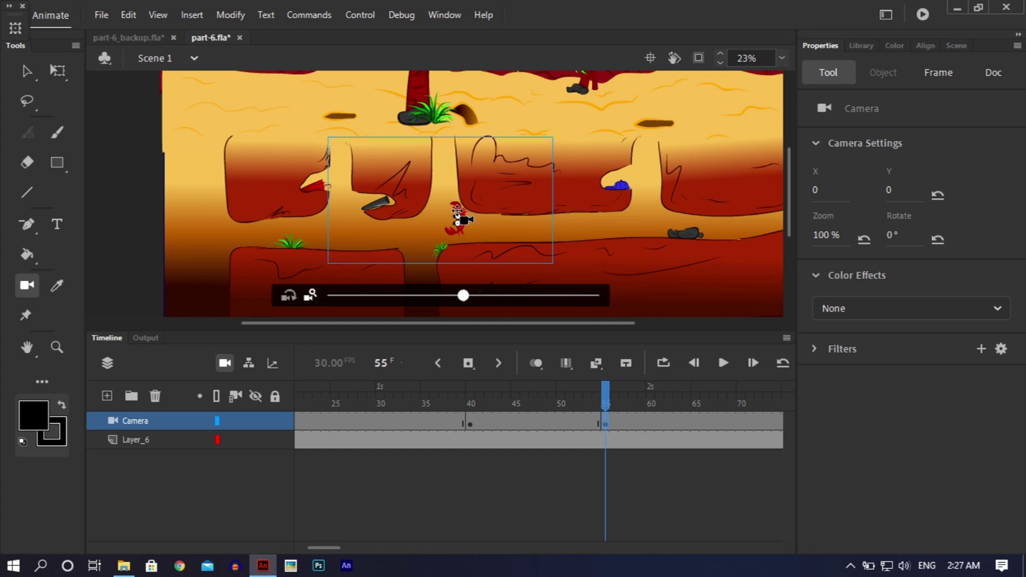
left_click_drag(459, 216, 460, 216)
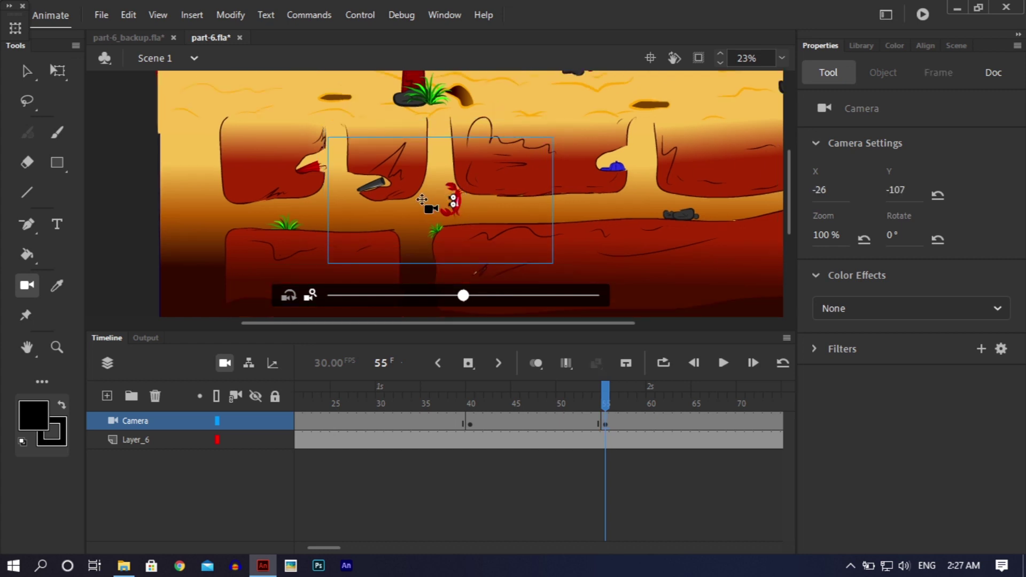
left_click_drag(421, 199, 452, 203)
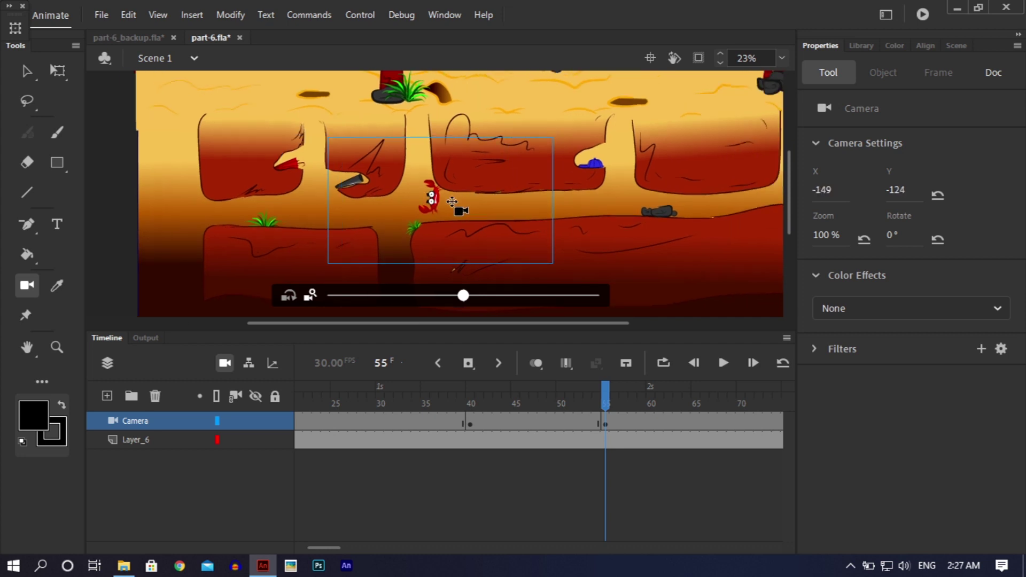
left_click_drag(448, 197, 438, 205)
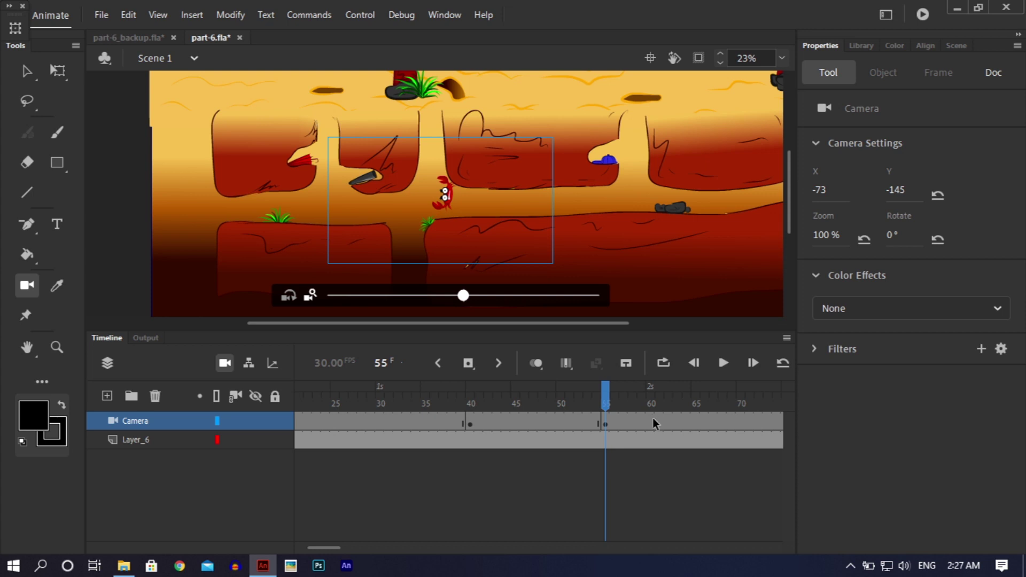
right_click(593, 422)
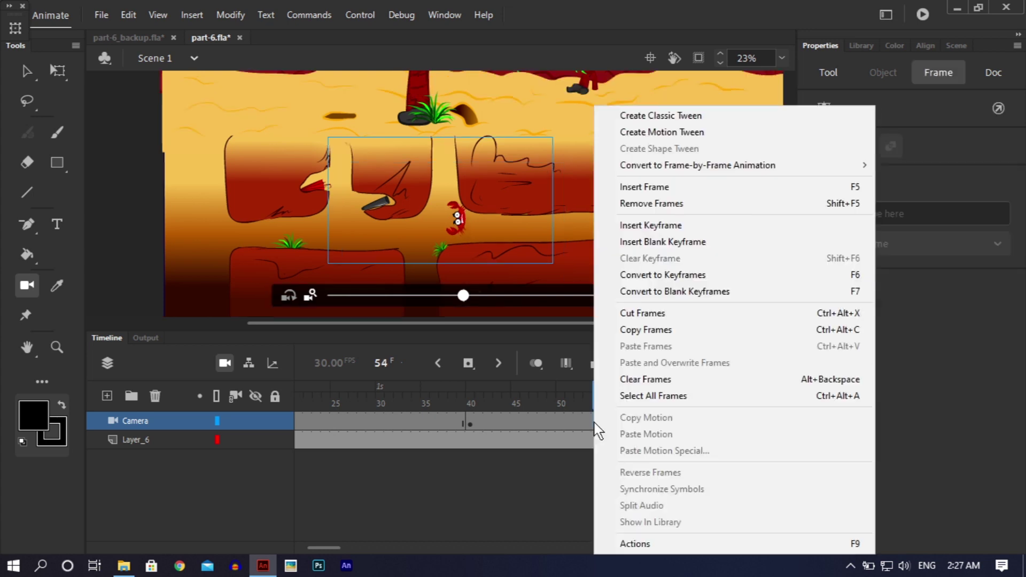
left_click(665, 115)
- Insert a Camera-layer keyframe at frame 65 and create a classic tween between frames 55 and 65
left_click_drag(598, 396, 699, 419)
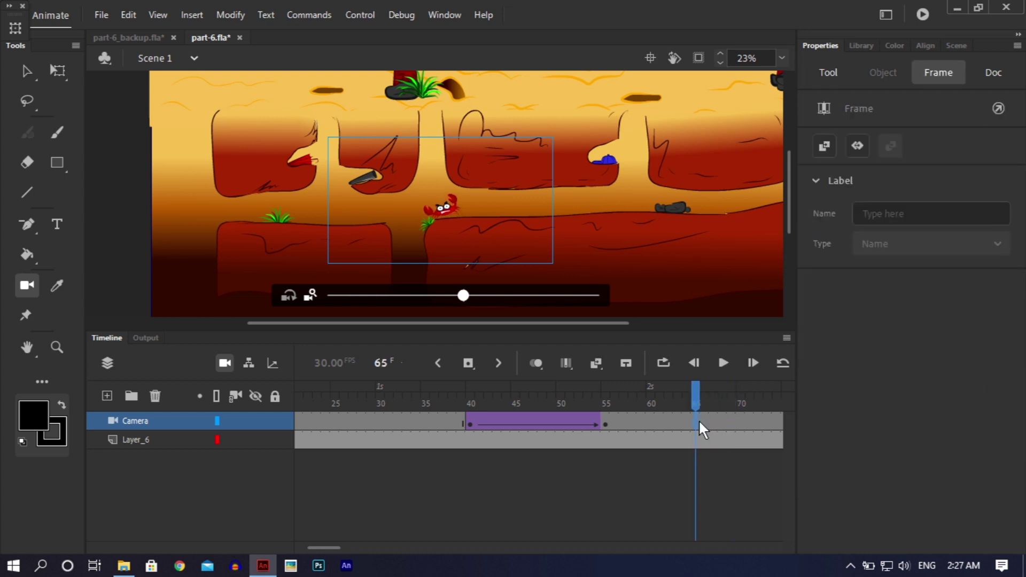
right_click(698, 419)
left_click(754, 226)
right_click(641, 424)
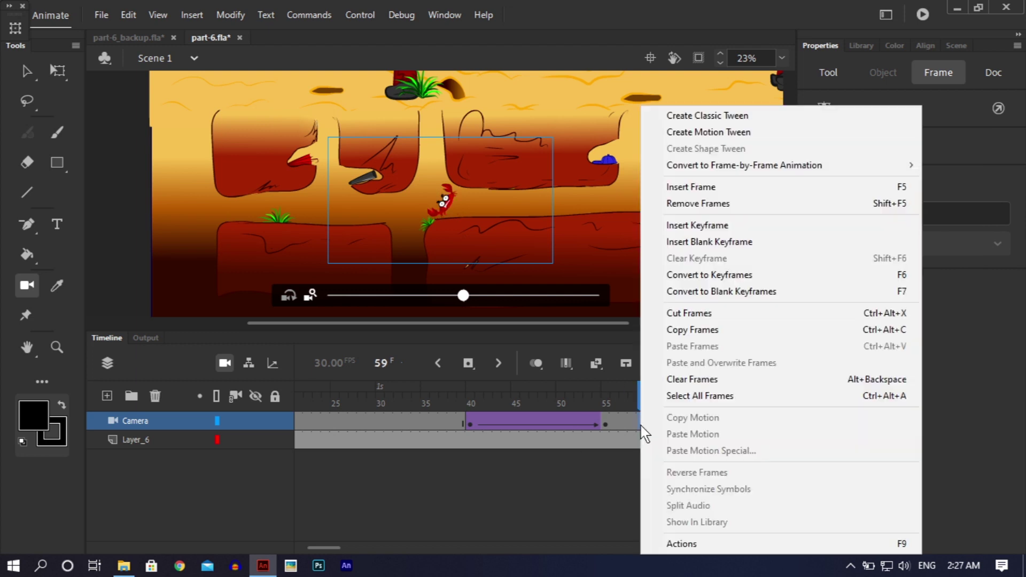
left_click(719, 115)
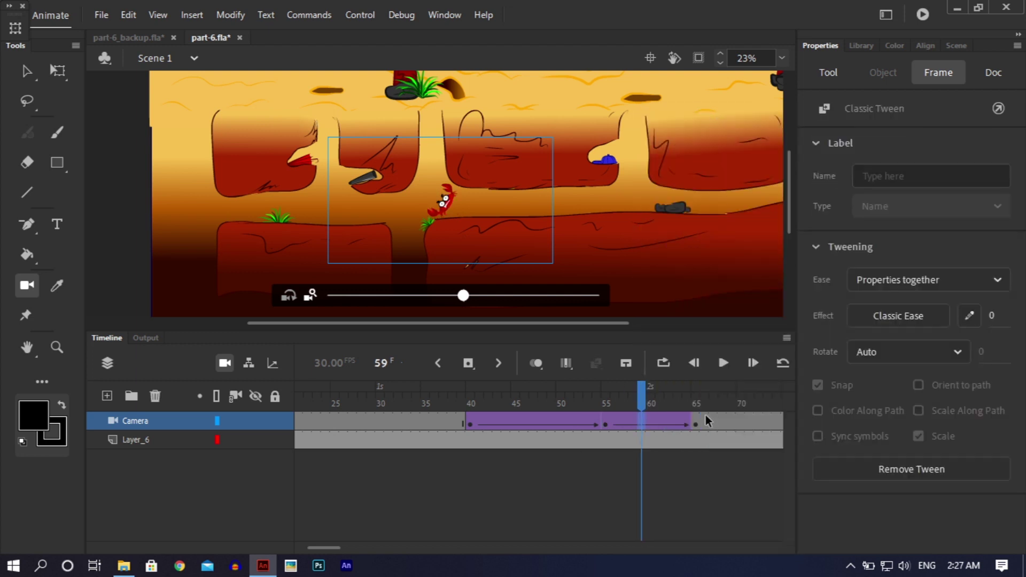
- At frame 65, shift the camera vertically to about Y -188 to keep following the crab
left_click(697, 423)
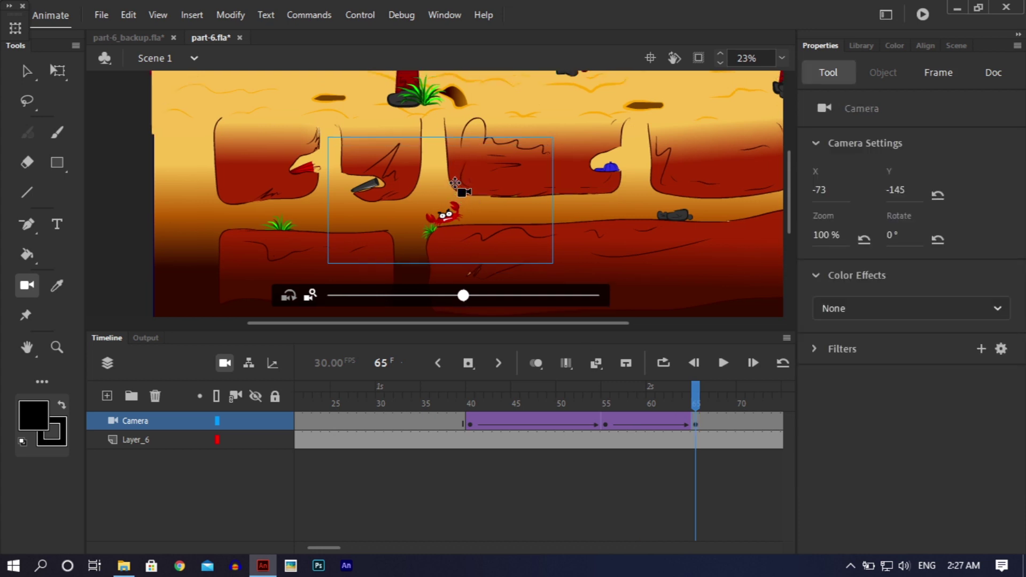
scroll(457, 197, "down", 2)
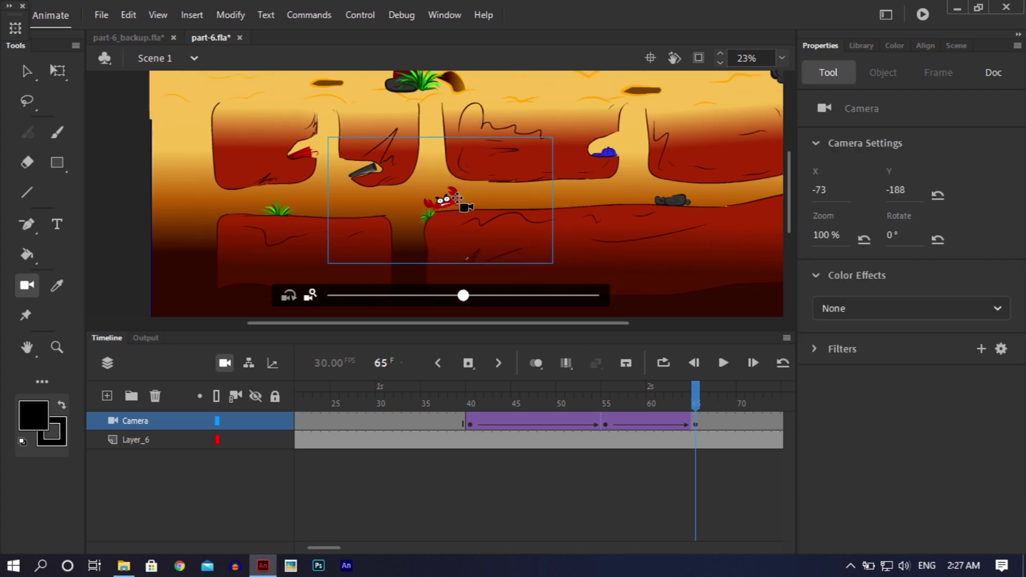
- Insert a Camera-layer keyframe at frame 80
left_click_drag(697, 407, 669, 401)
key("Return")
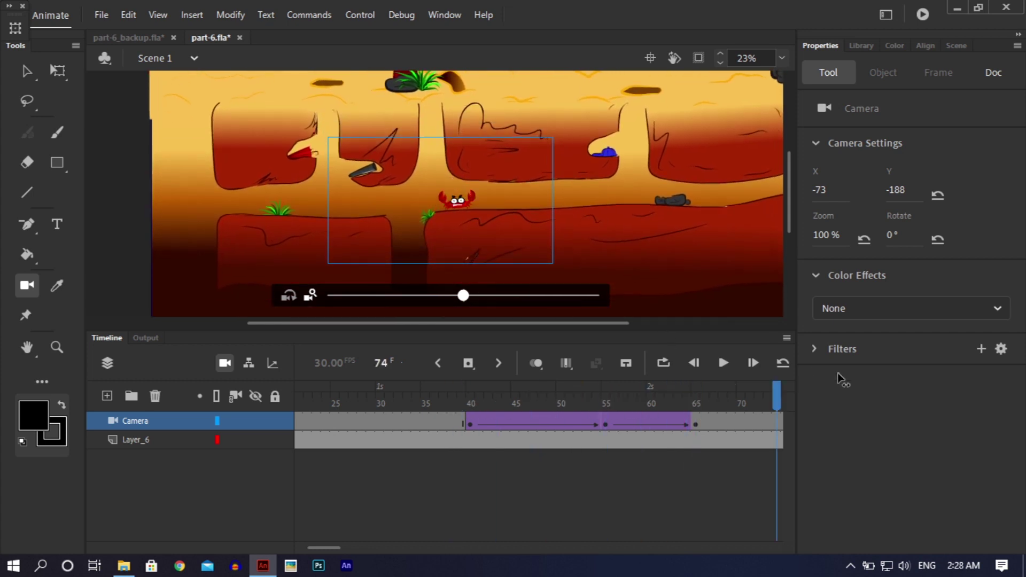
left_click(550, 409)
left_click_drag(551, 409, 605, 416)
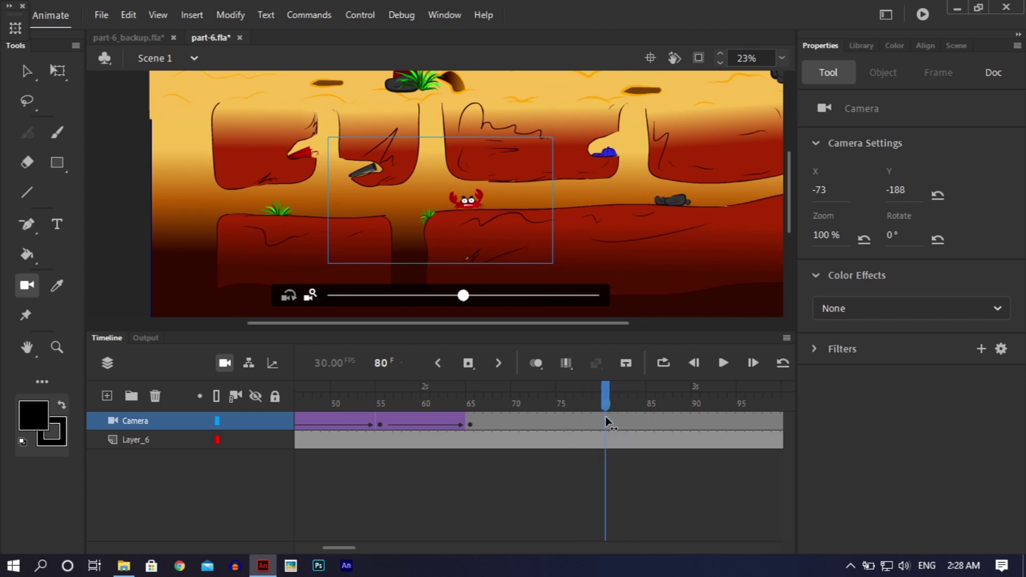
right_click(605, 416)
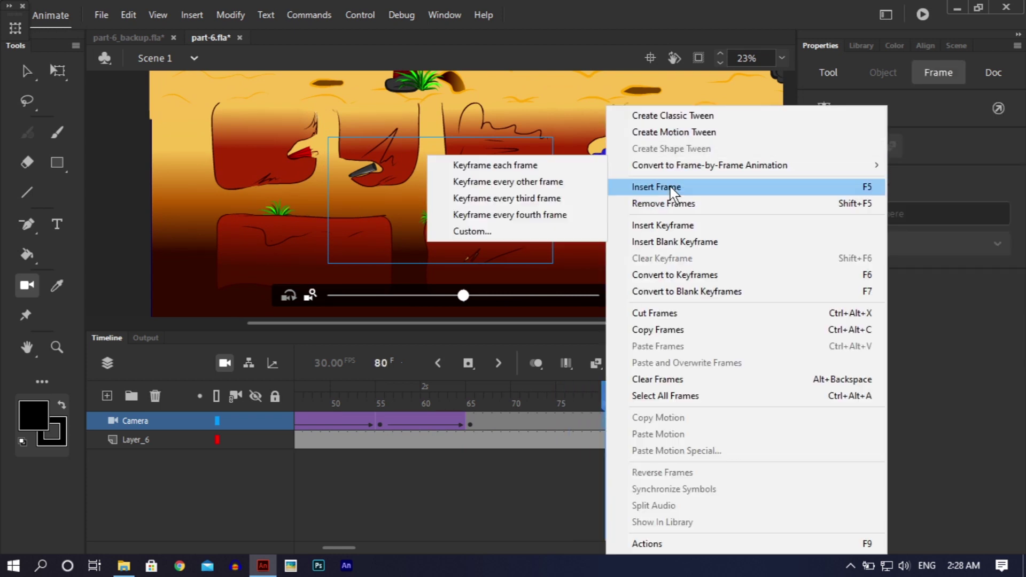
left_click(655, 220)
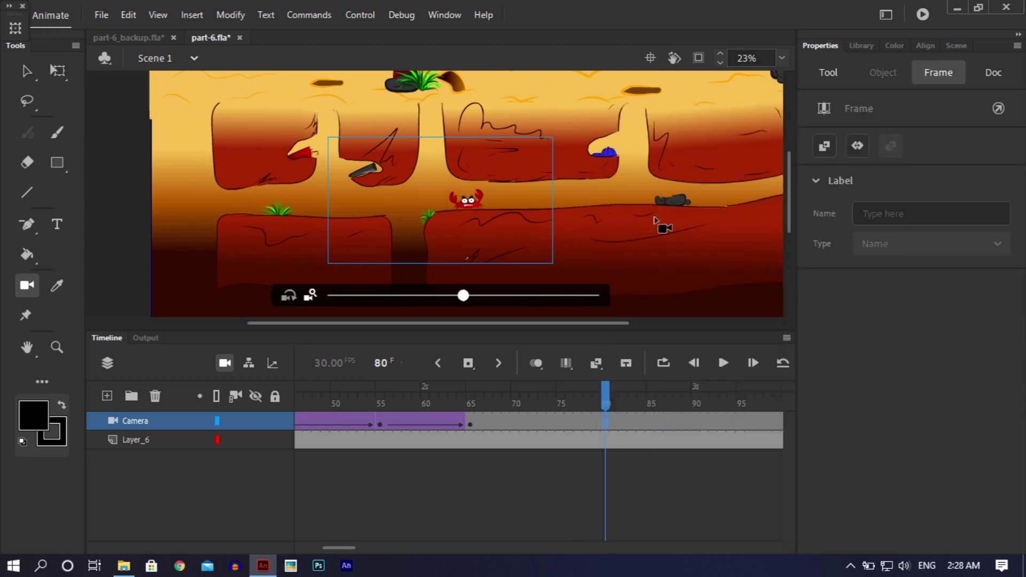
- At frame 80, shift the camera to about X -209, Y -184, and create a classic tween from frame 65
left_click(448, 206)
mouse_move(492, 203)
left_mouse_down()
mouse_move(448, 204)
mouse_move(472, 203)
left_mouse_up()
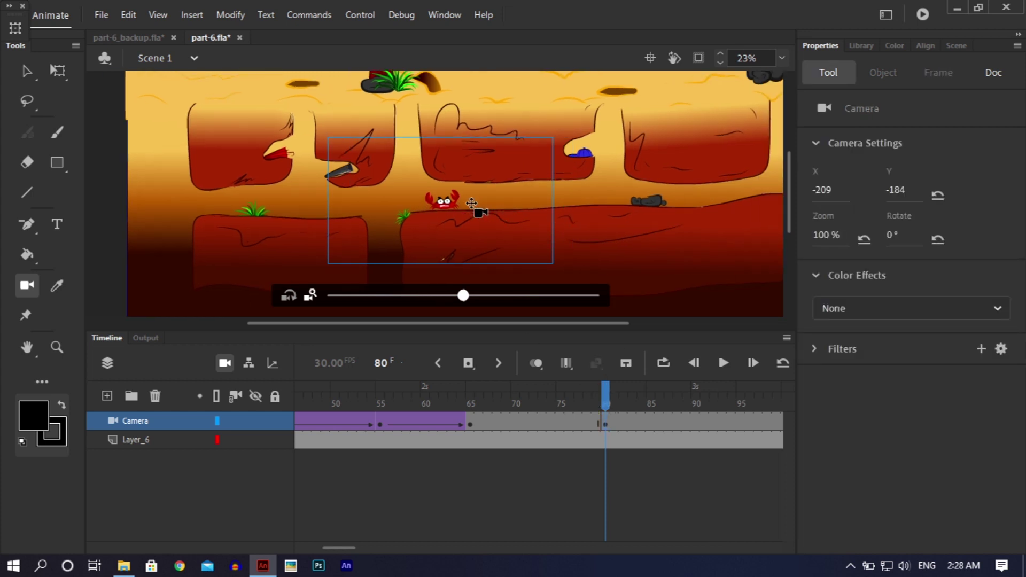
left_click(519, 423)
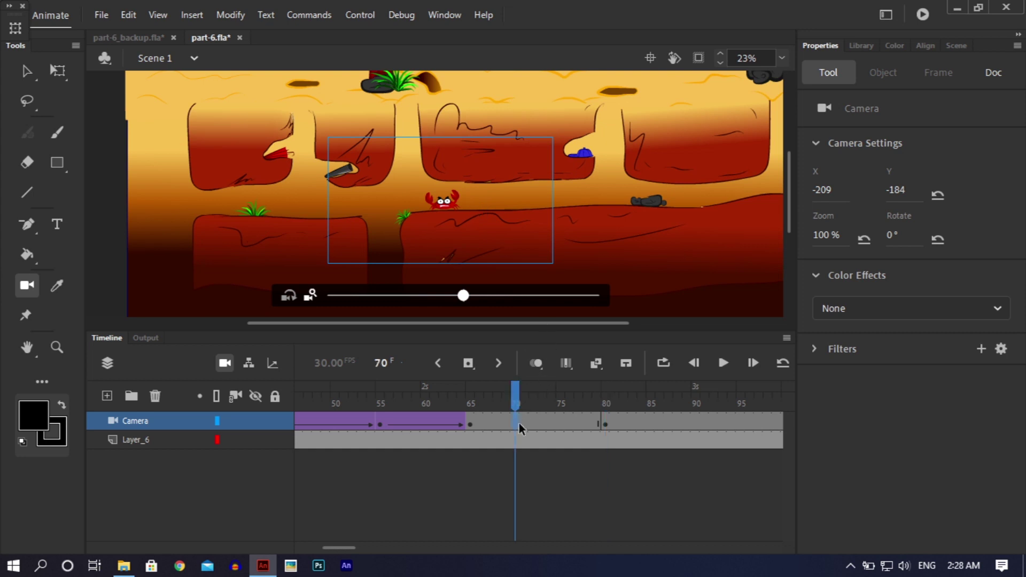
right_click(519, 423)
left_click(612, 115)
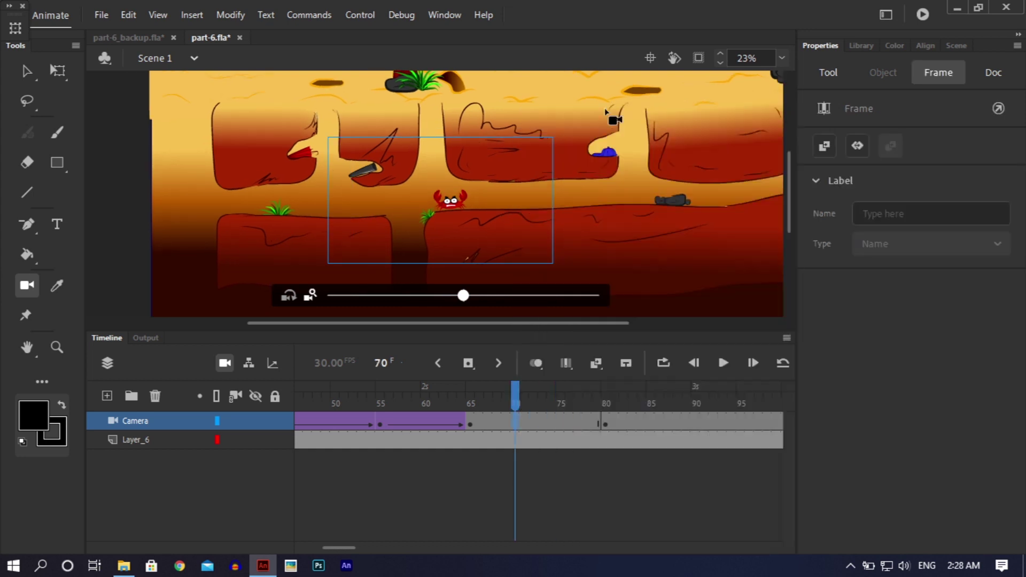
- Insert a Camera-layer keyframe at frame 110 and shift the camera there to about X 295, Y -171 to center on the crab
left_click_drag(527, 395, 695, 413)
right_click(695, 413)
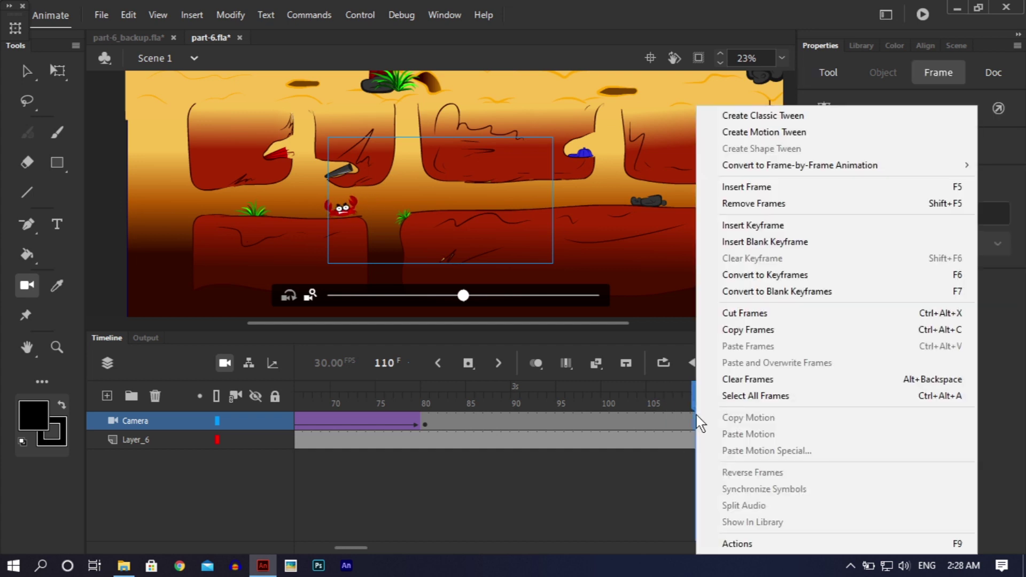
left_click(765, 225)
left_click_drag(394, 210, 415, 194)
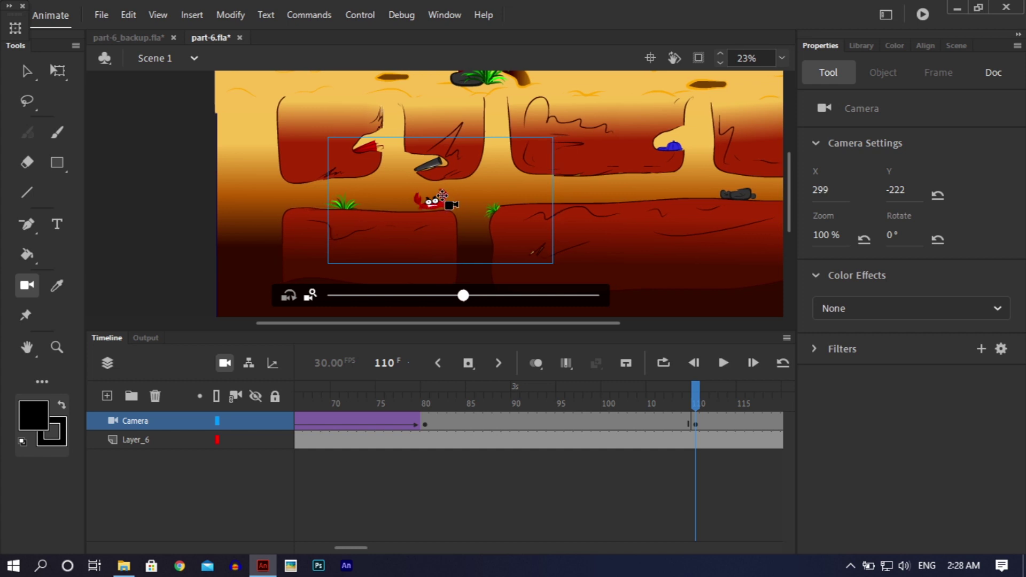
mouse_move(443, 208)
left_mouse_down()
mouse_move(443, 193)
mouse_move(456, 205)
left_mouse_up()
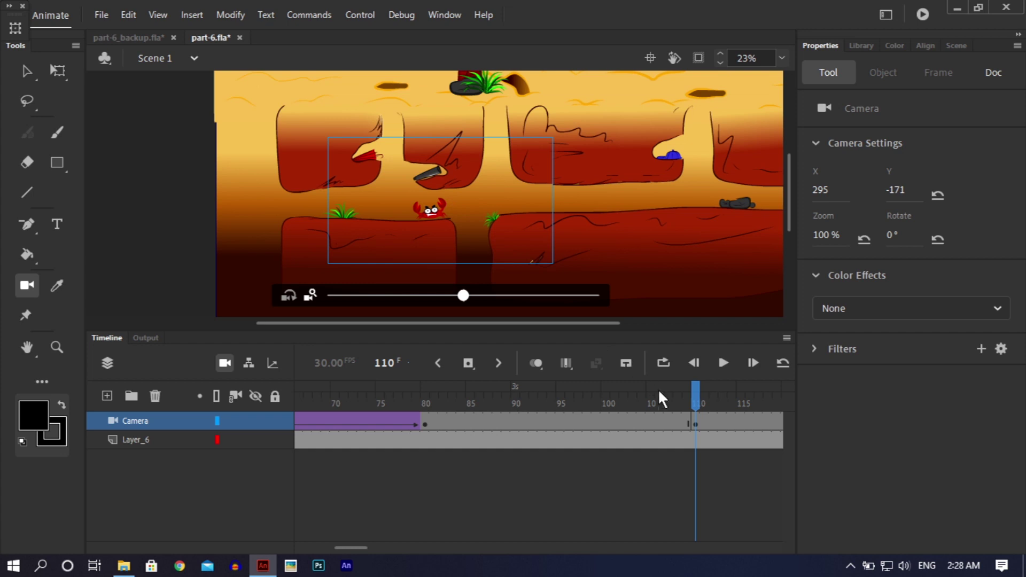
- Create a classic tween on the Camera layer between frames 80 and 110 and check the motion
right_click(653, 416)
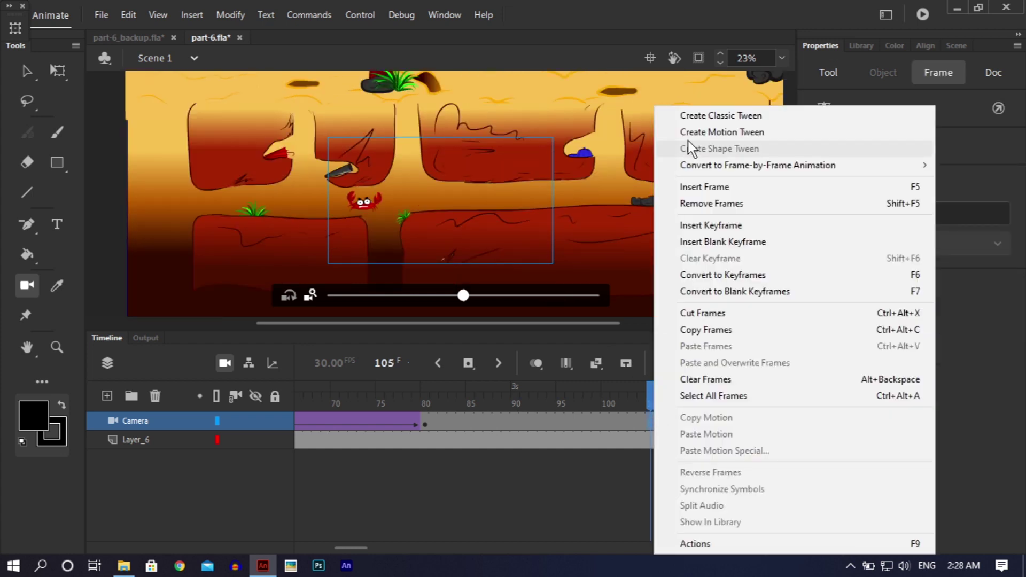
left_click(702, 120)
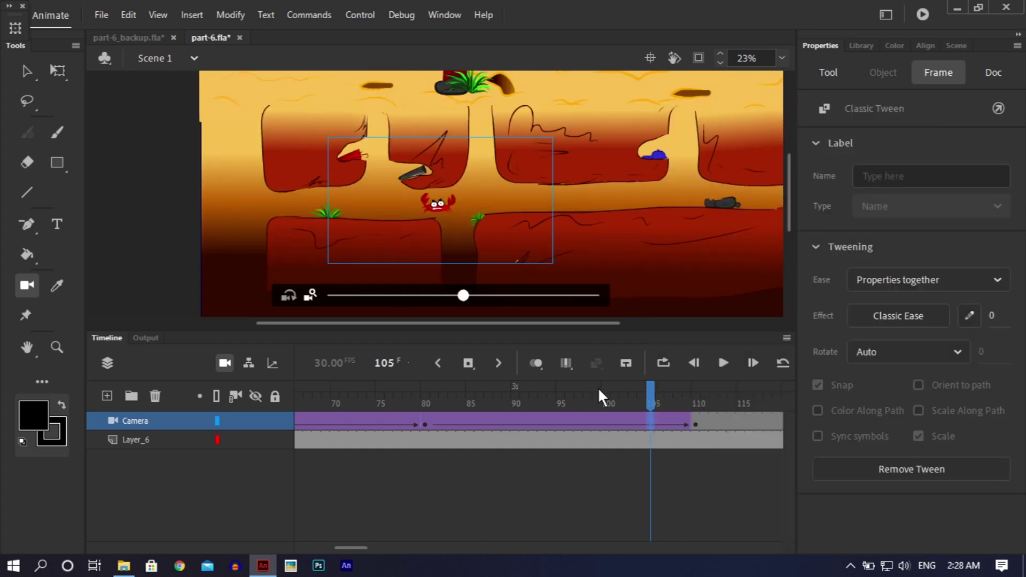
left_click(604, 392)
mouse_move(624, 395)
left_mouse_down()
mouse_move(778, 388)
mouse_move(472, 393)
mouse_move(790, 393)
mouse_move(642, 396)
left_mouse_up()
- Insert keyframes on the Camera layer at frames 185 and 205
left_click_drag(511, 395, 512, 421)
right_click(511, 418)
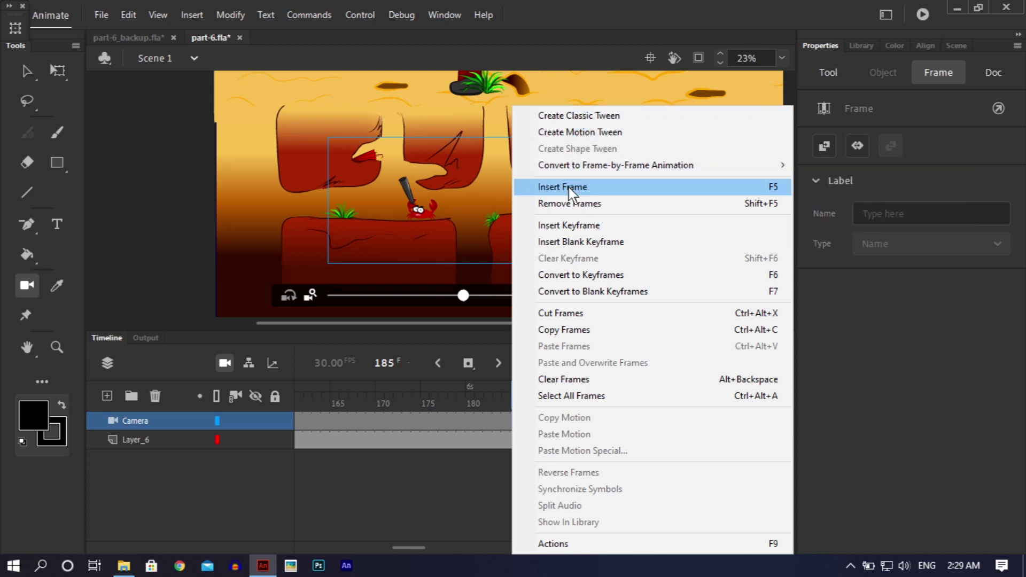
left_click(566, 225)
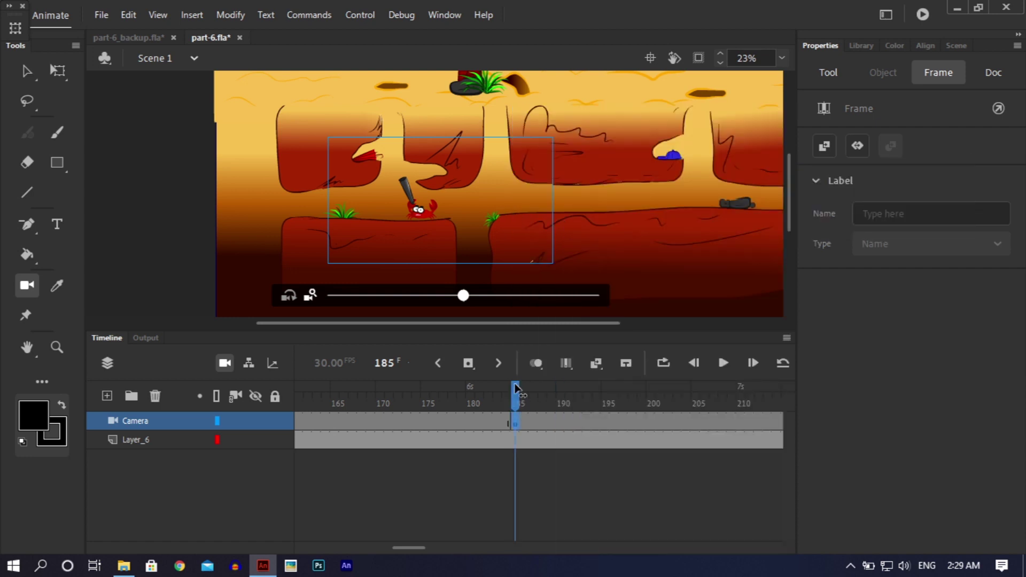
left_click_drag(516, 387, 561, 421)
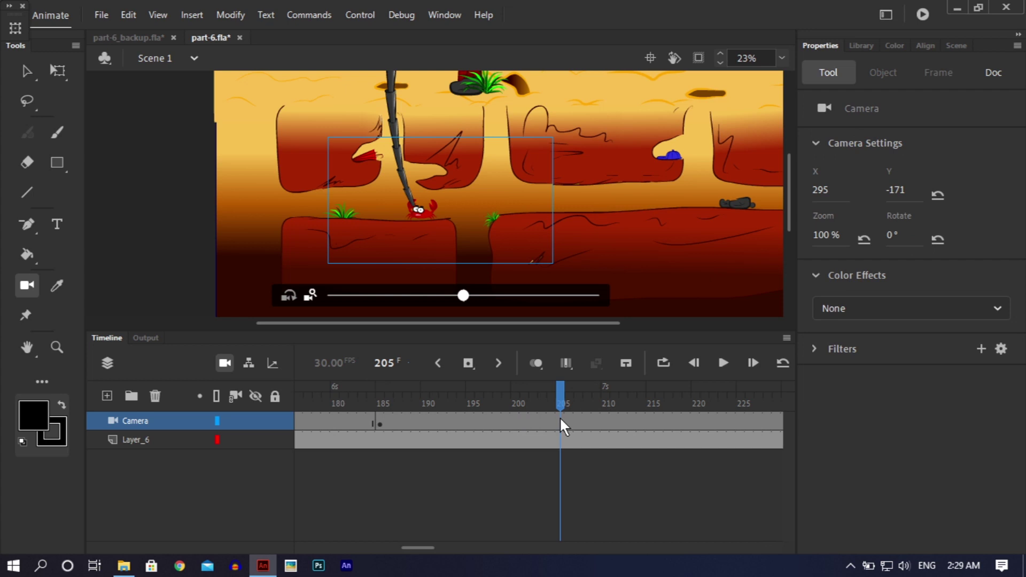
right_click(560, 421)
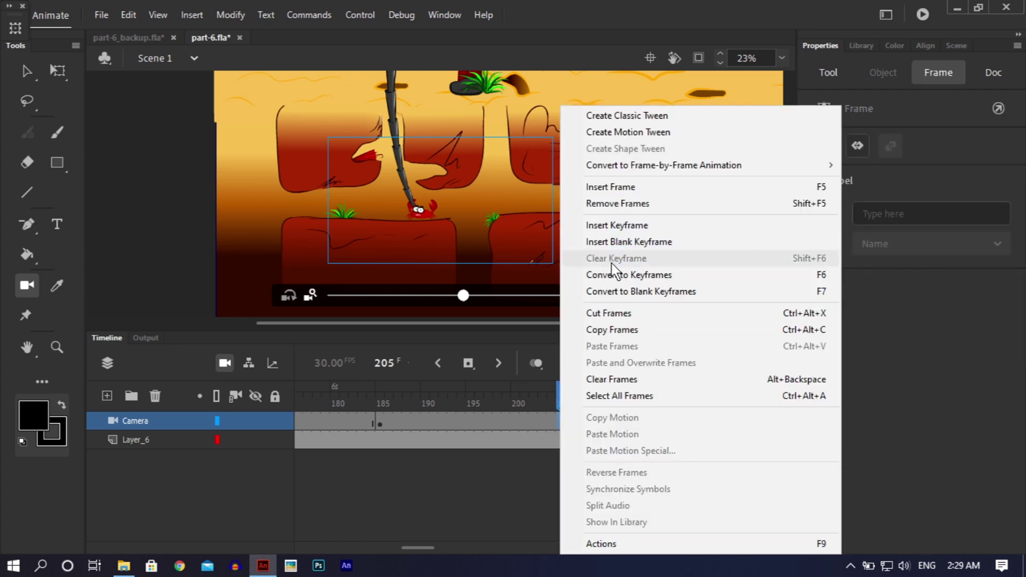
left_click(614, 225)
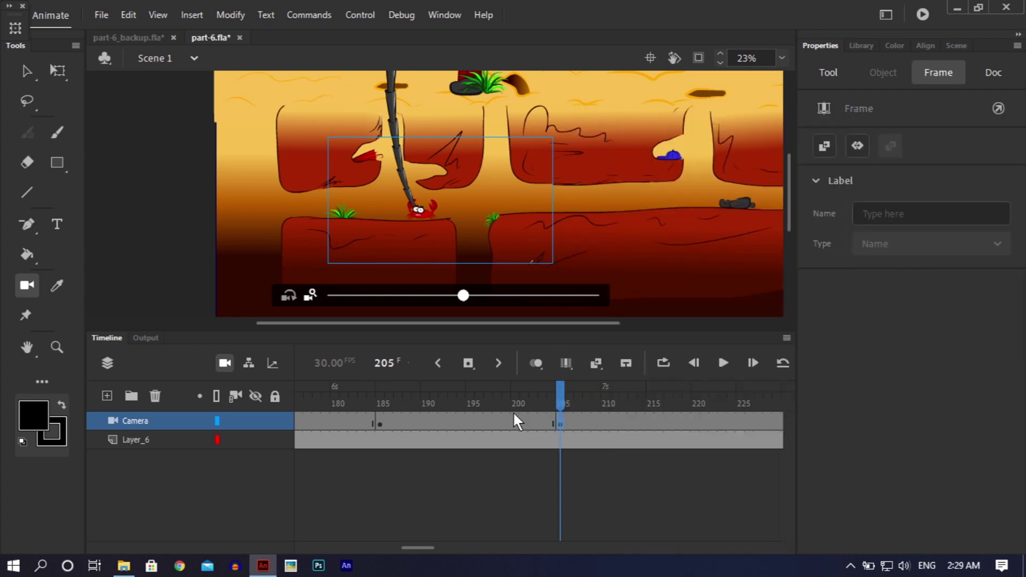
- Create a classic tween between frames 185 and 205, and shift the camera at frame 205 to about X 538, Y 513 to frame the tube's tip
left_click(488, 425)
right_click(489, 425)
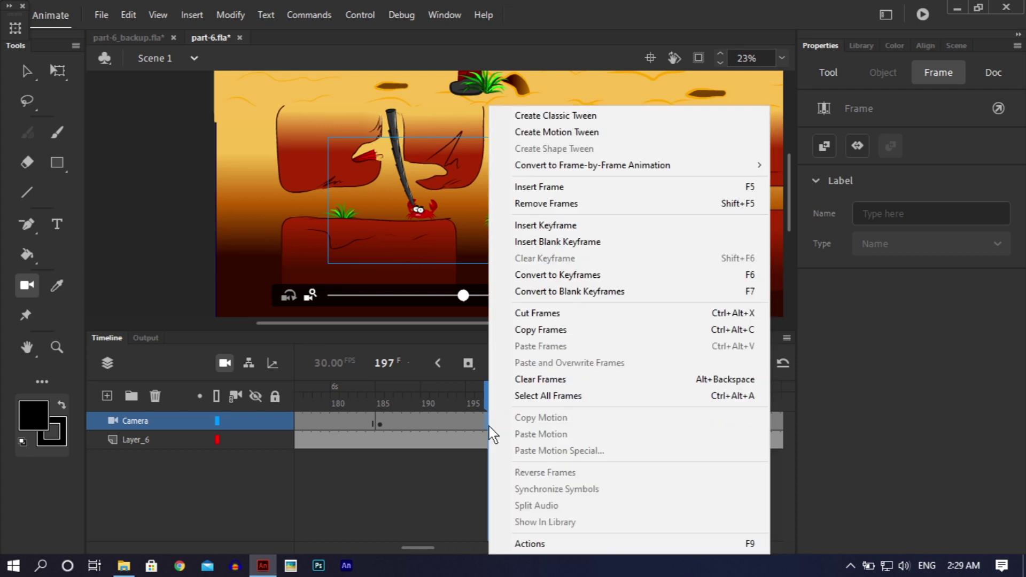
left_click(550, 116)
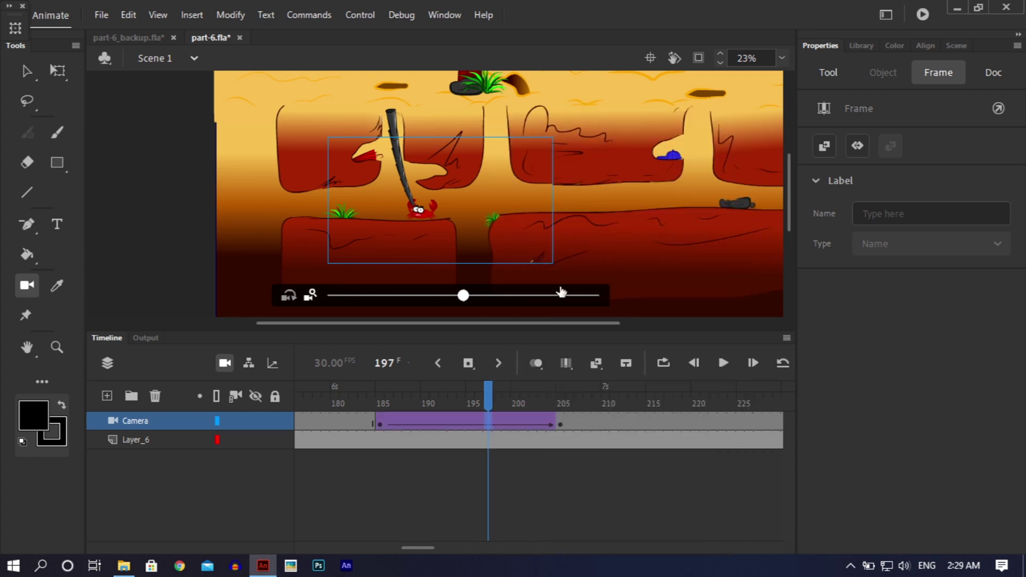
left_click(560, 424)
left_click(436, 186)
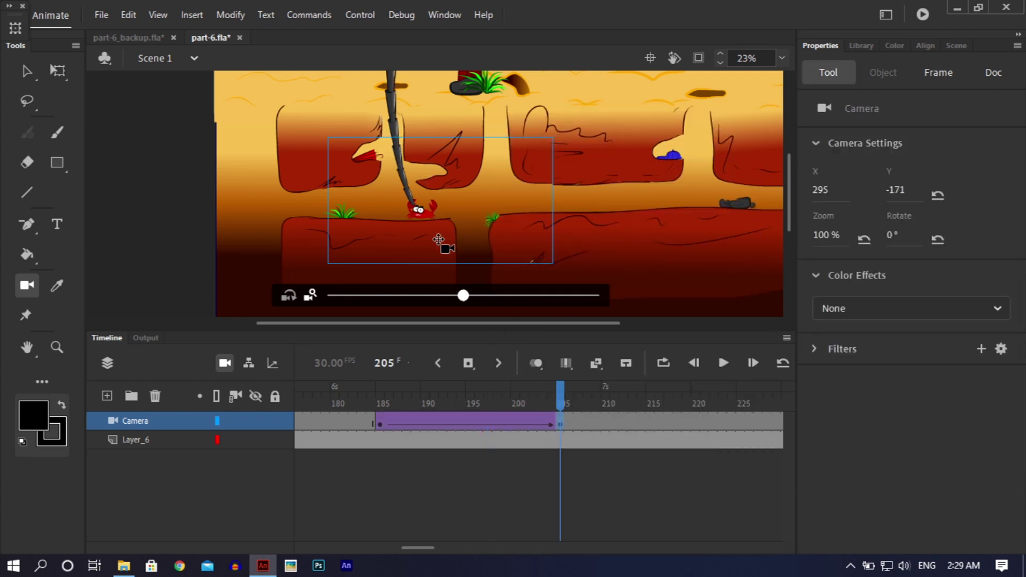
left_click_drag(439, 248, 438, 247)
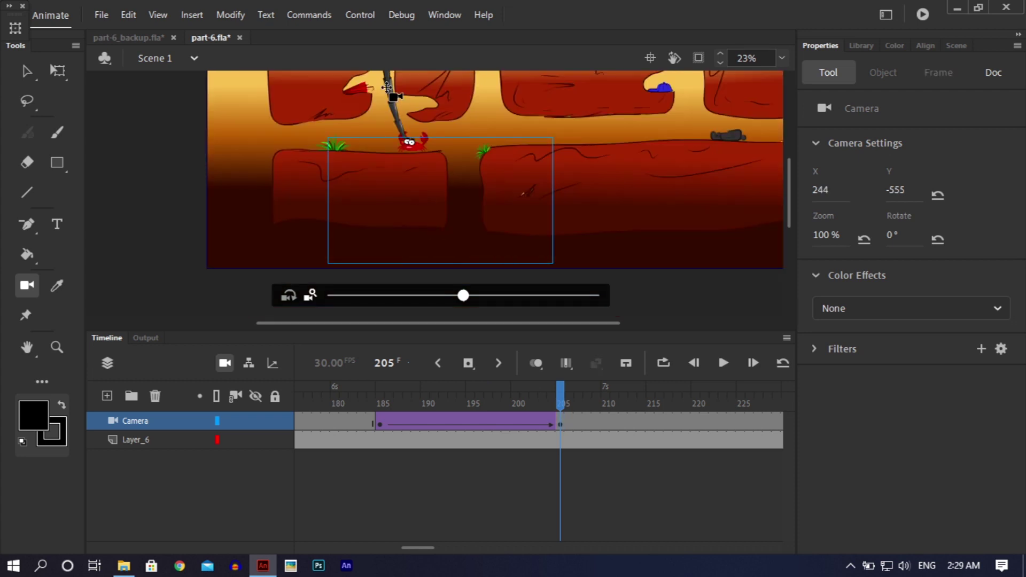
left_click_drag(382, 85, 429, 174)
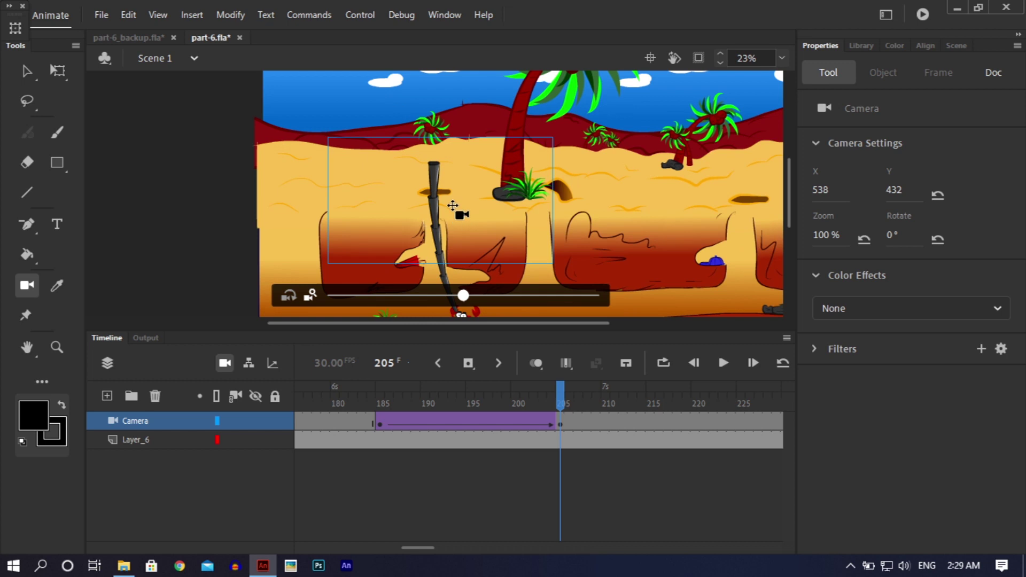
scroll(453, 205, "up", 2)
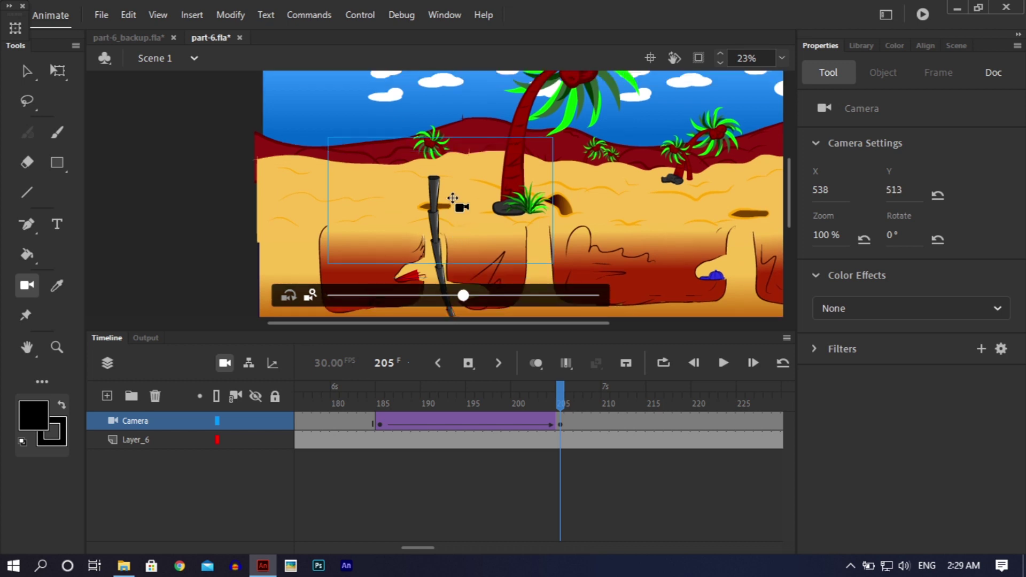
left_click_drag(453, 199, 454, 206)
- Test the movie, close the preview, and play the timeline to review the camera moves
left_click_drag(550, 394, 233, 436)
key("ctrl+Return")
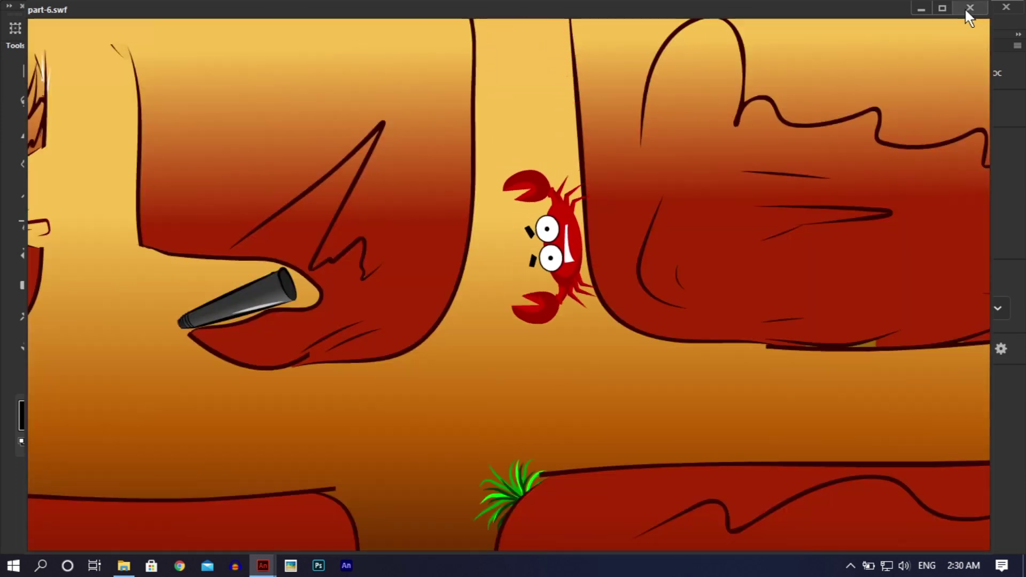
left_click(968, 9)
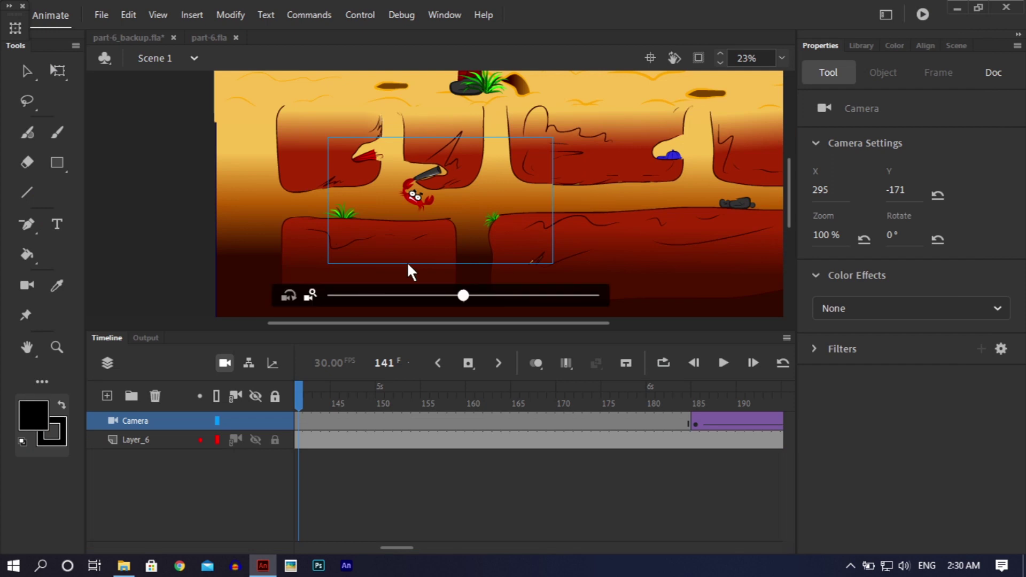
key("v")
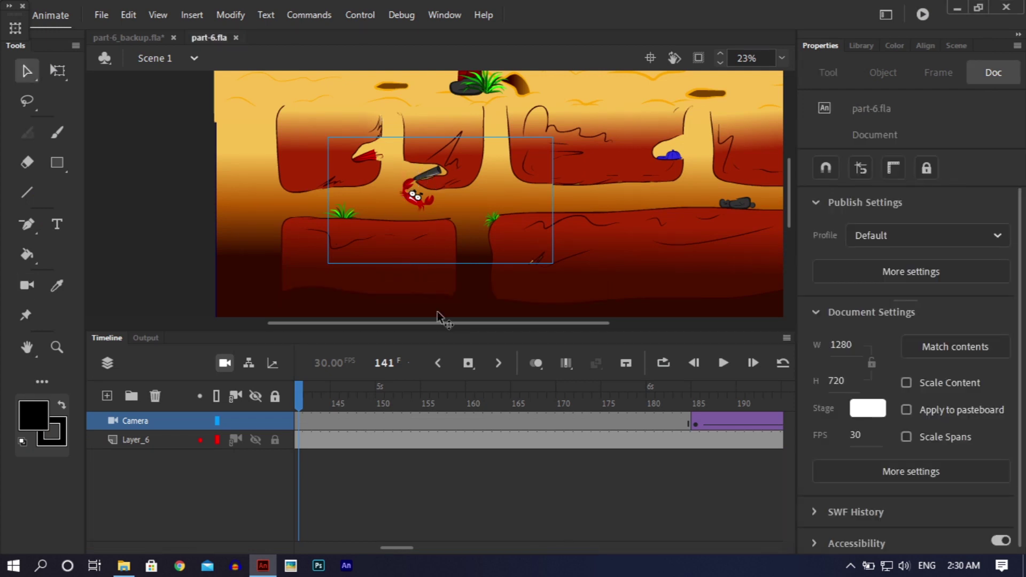
key("Return")
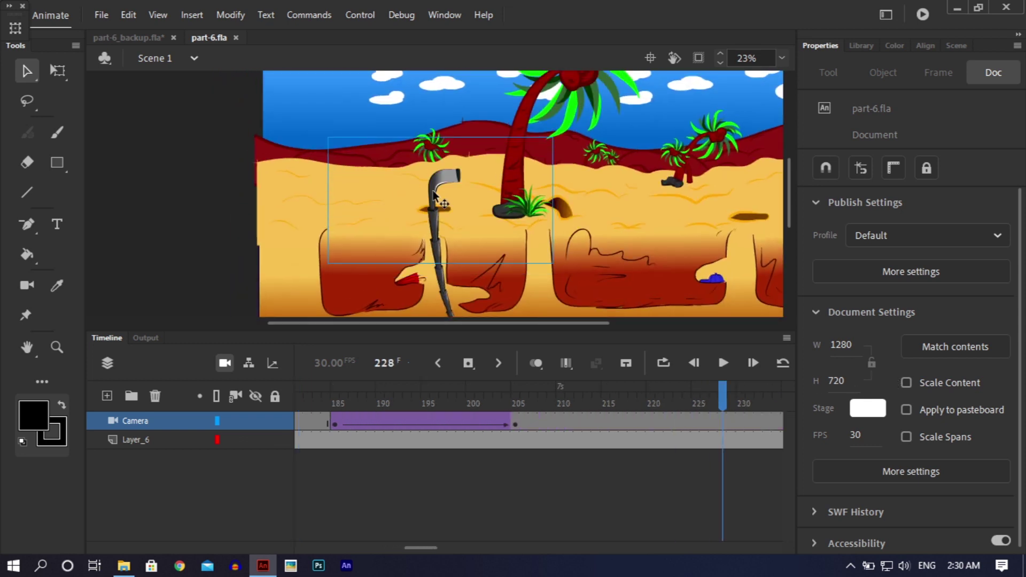
- Open the tube's nested symbols down to the segment's Symbol 2 for editing and clear the selection
double_click(435, 206)
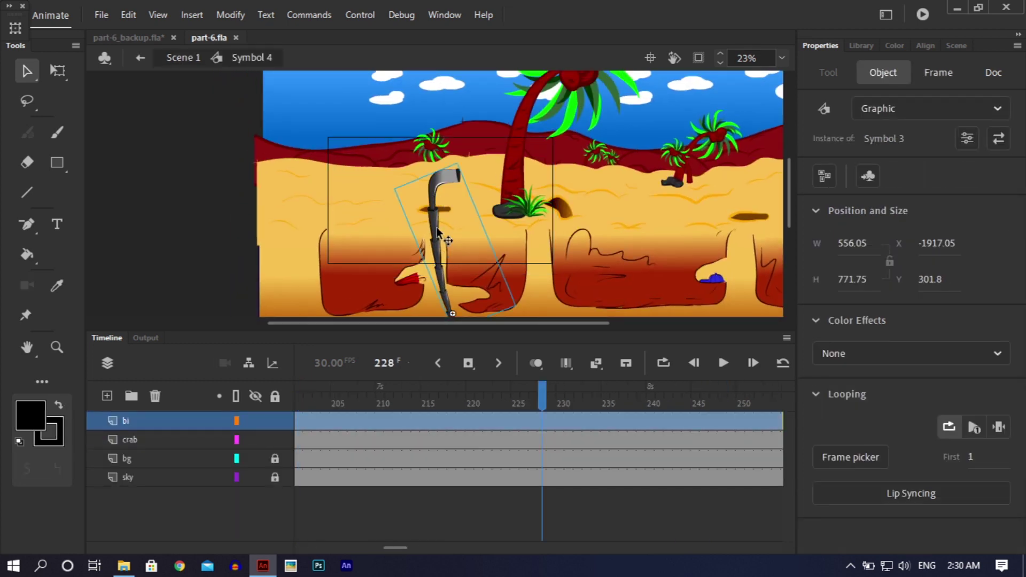
double_click(437, 230)
left_click(361, 330)
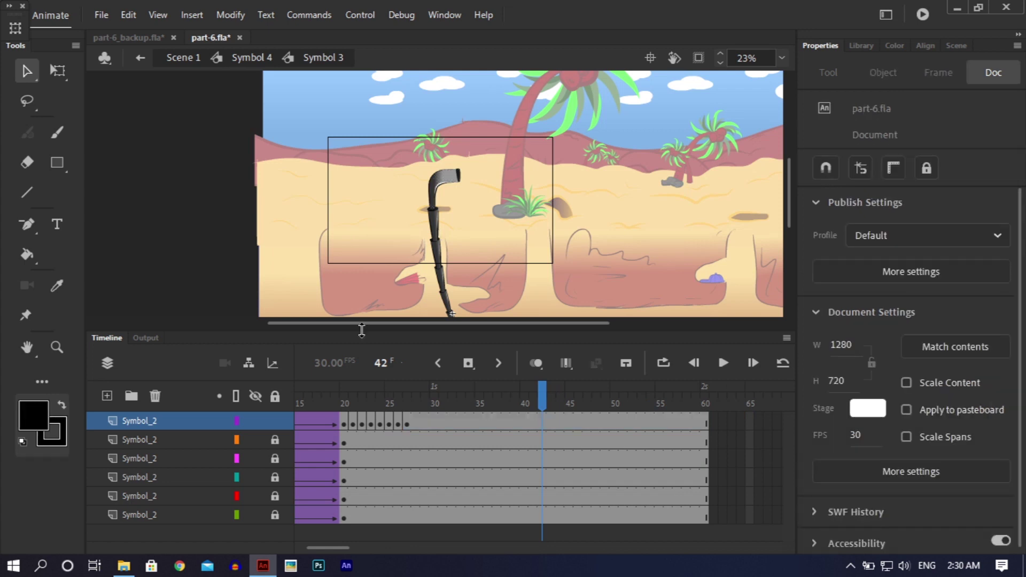
double_click(436, 232)
scroll(435, 231, "up", 2)
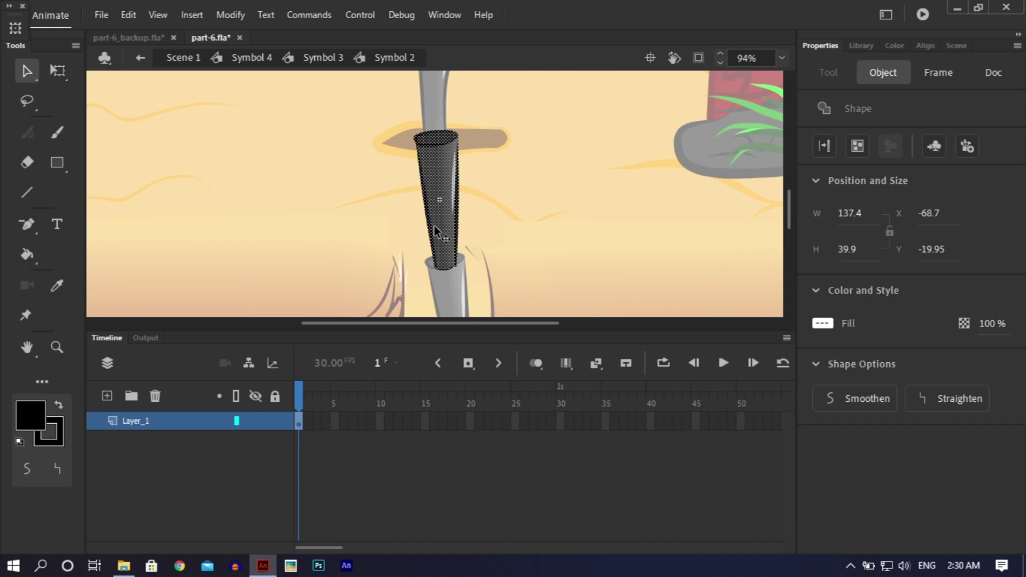
scroll(436, 231, "up", 1)
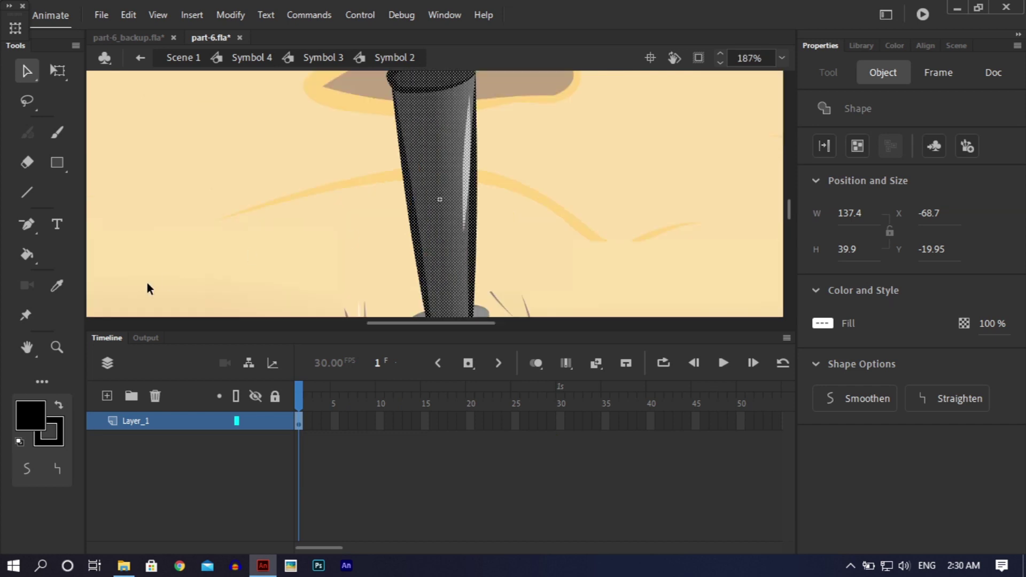
left_click(202, 251)
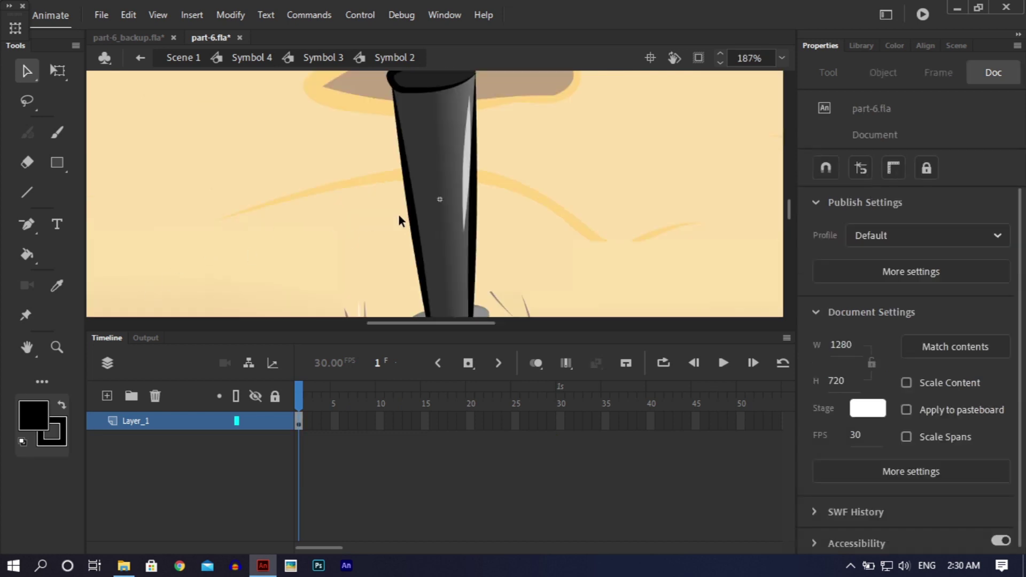
- Fill the body of the tube segment in Symbol 2 with solid black #000000
left_click(454, 205)
left_click(33, 420)
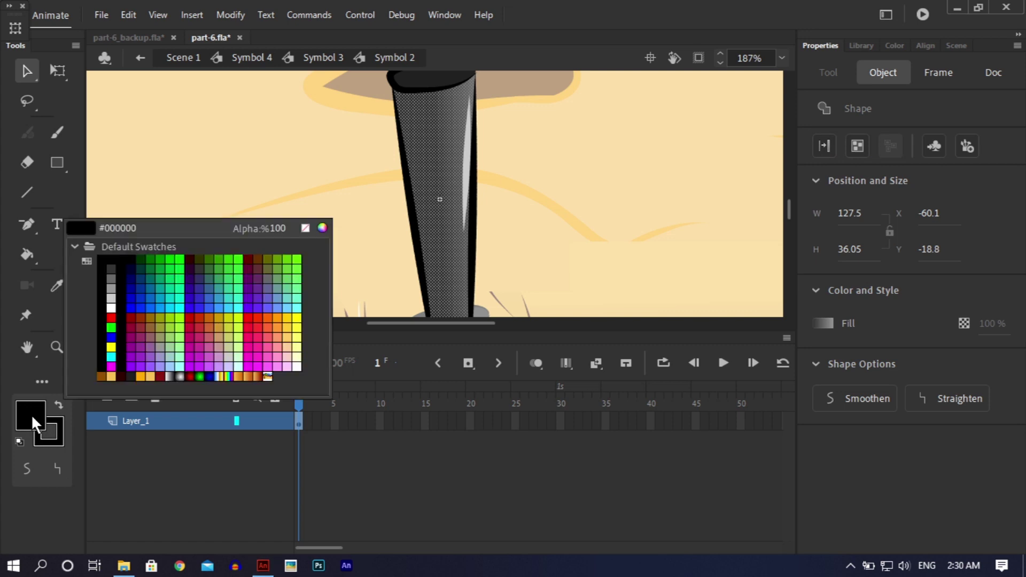
left_click(32, 420)
left_click(227, 251)
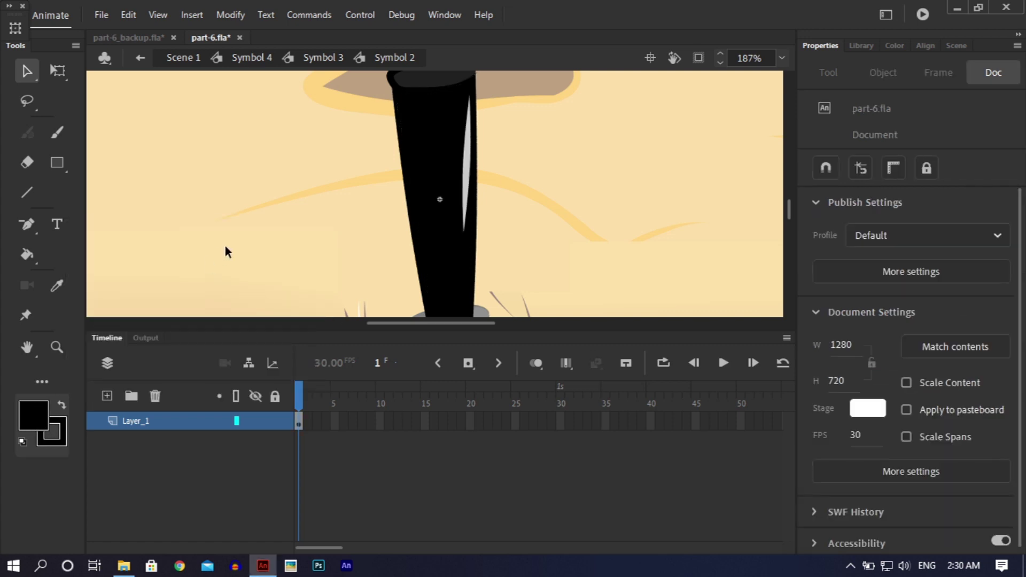
key("ctrl+minus")
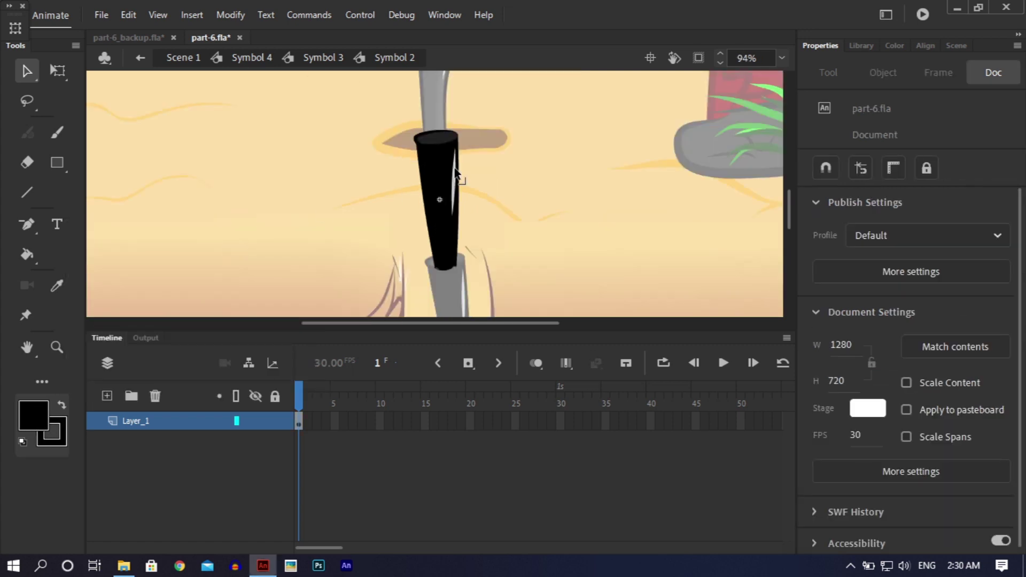
- Recolor the elliptical opening of the tube segment in Symbol 2 to dark gray #1A1A1A
left_click(438, 143)
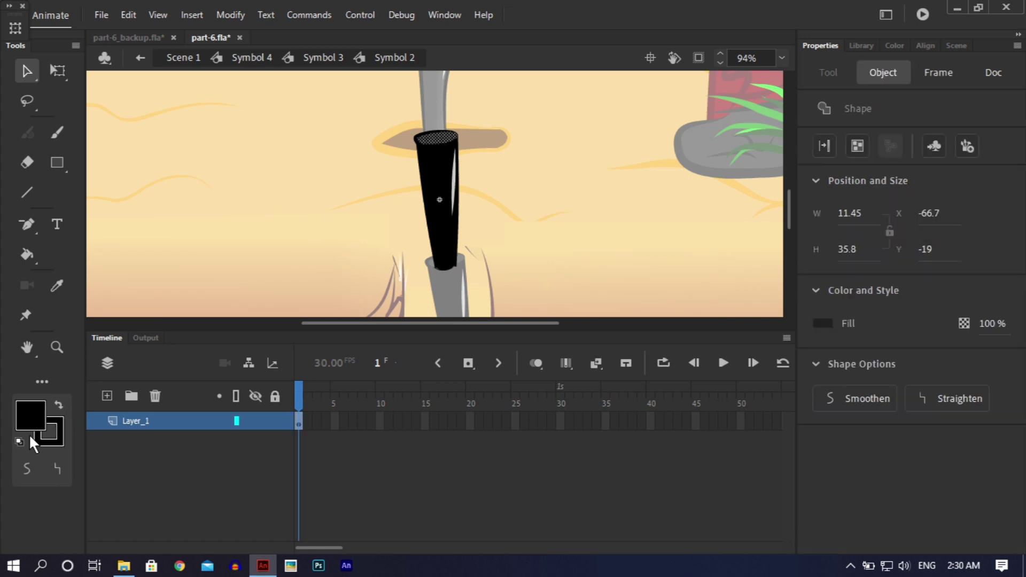
left_click(30, 422)
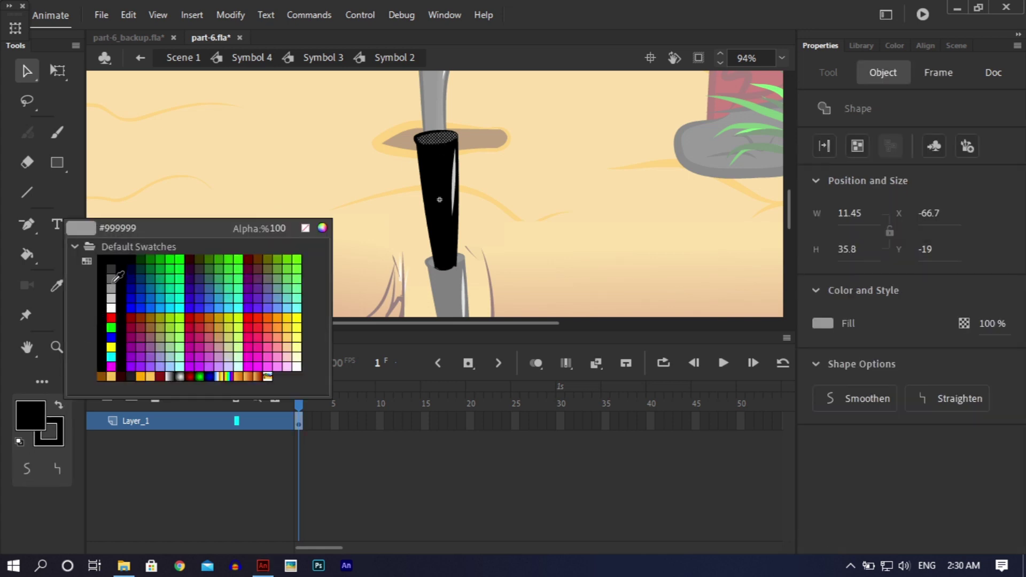
left_click(115, 265)
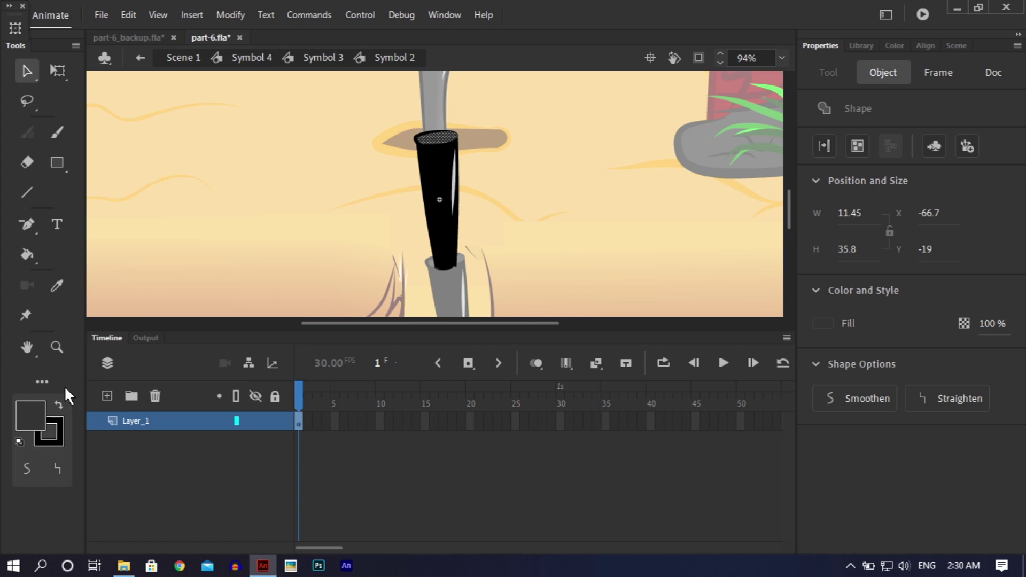
left_click(37, 420)
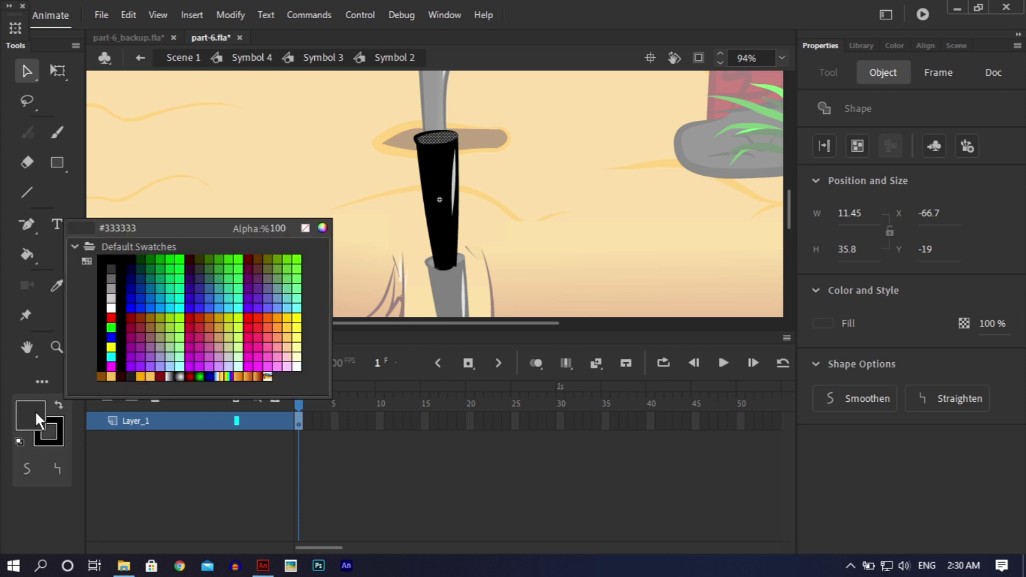
left_click(322, 229)
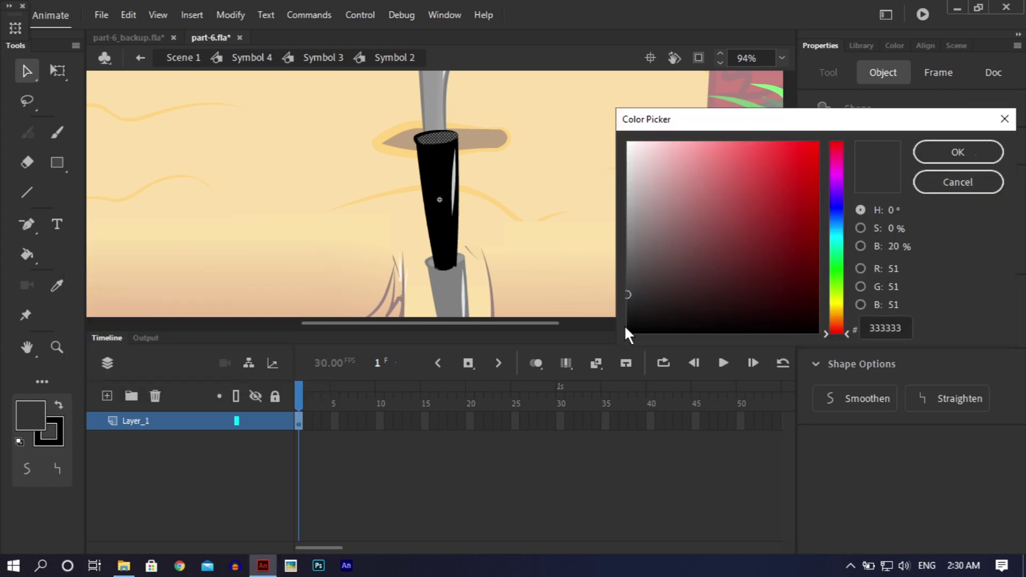
left_click_drag(625, 297, 626, 314)
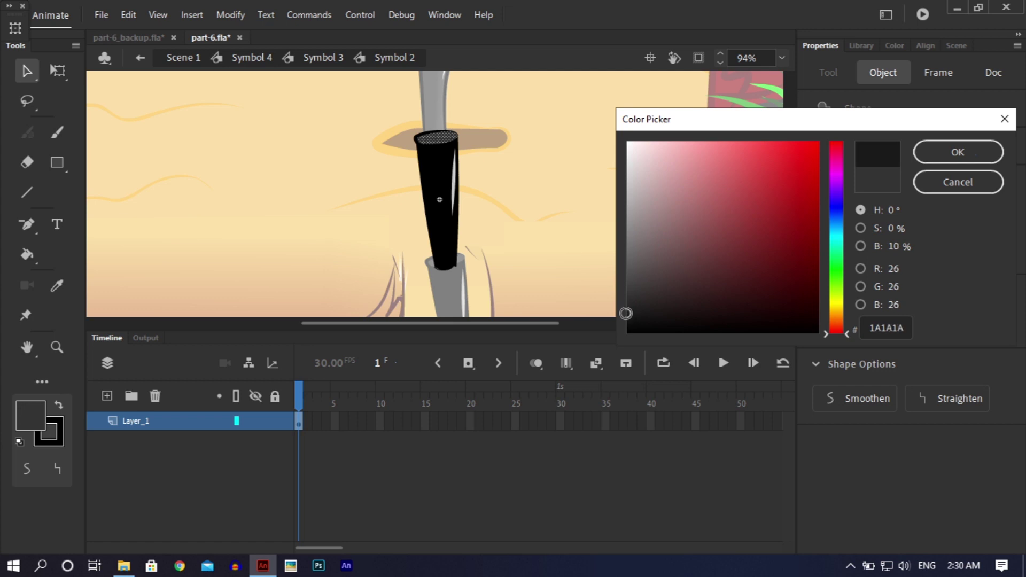
left_click(958, 153)
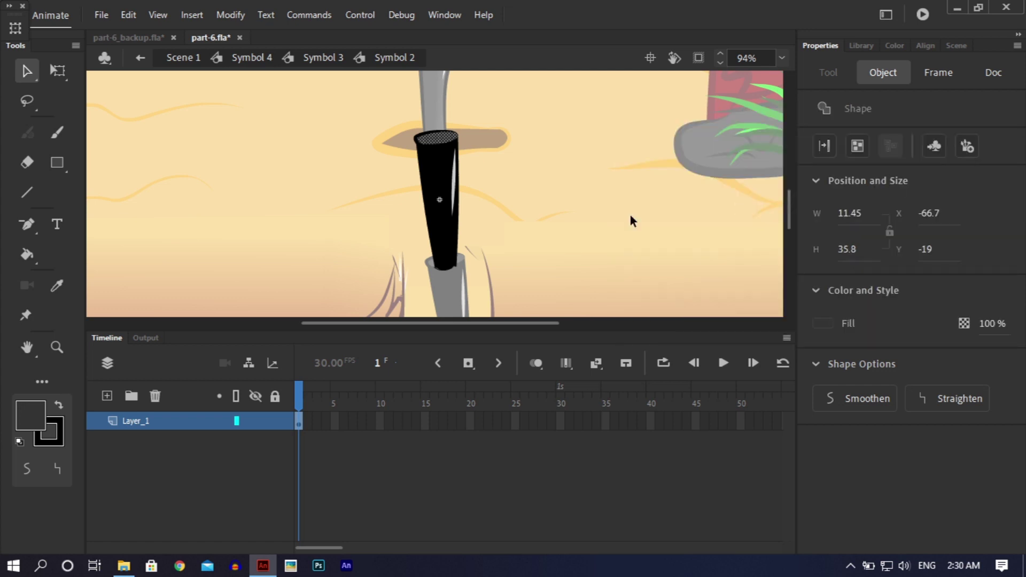
- Return to Symbol 3 and scrub the timeline to frame 27 to inspect the bending tube tip
left_click(570, 217)
double_click(570, 217)
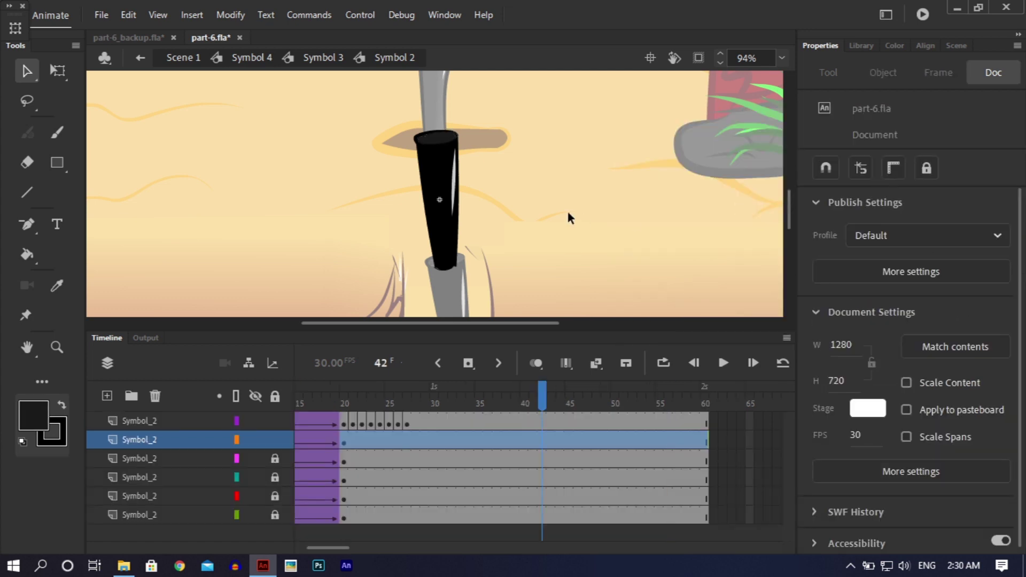
left_click_drag(789, 209, 784, 187)
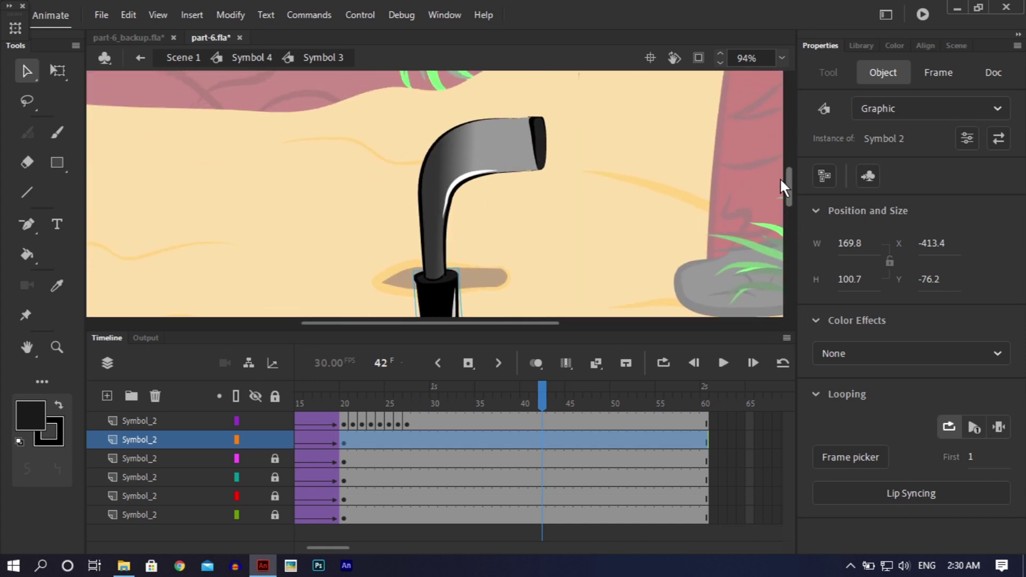
left_click(448, 176)
mouse_move(431, 401)
left_mouse_down()
mouse_move(262, 402)
mouse_move(452, 404)
mouse_move(539, 419)
left_mouse_up()
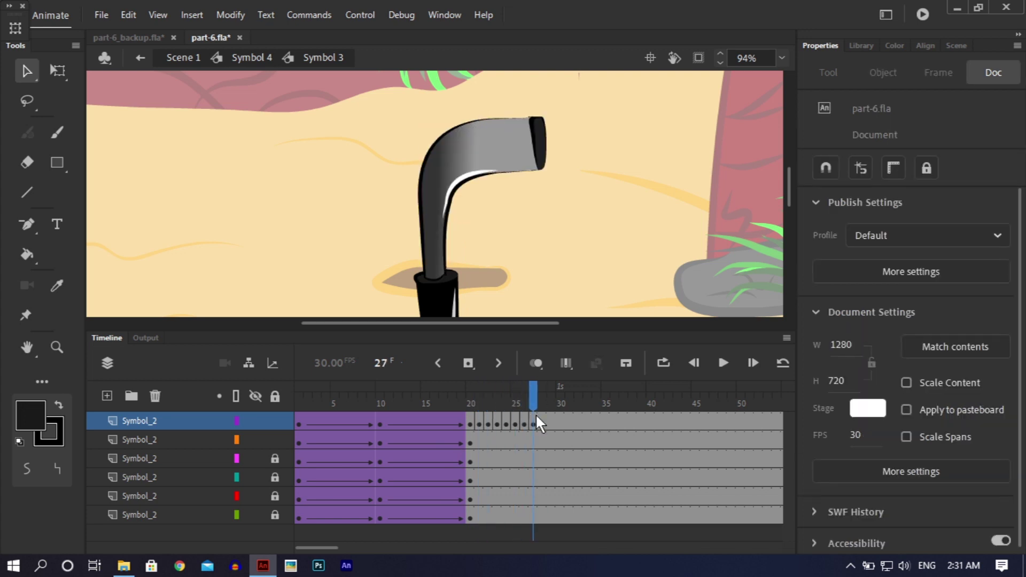
- At frame 21 of the top Symbol_2 layer, fill only the tube tip's body with solid black #000000
key("k")
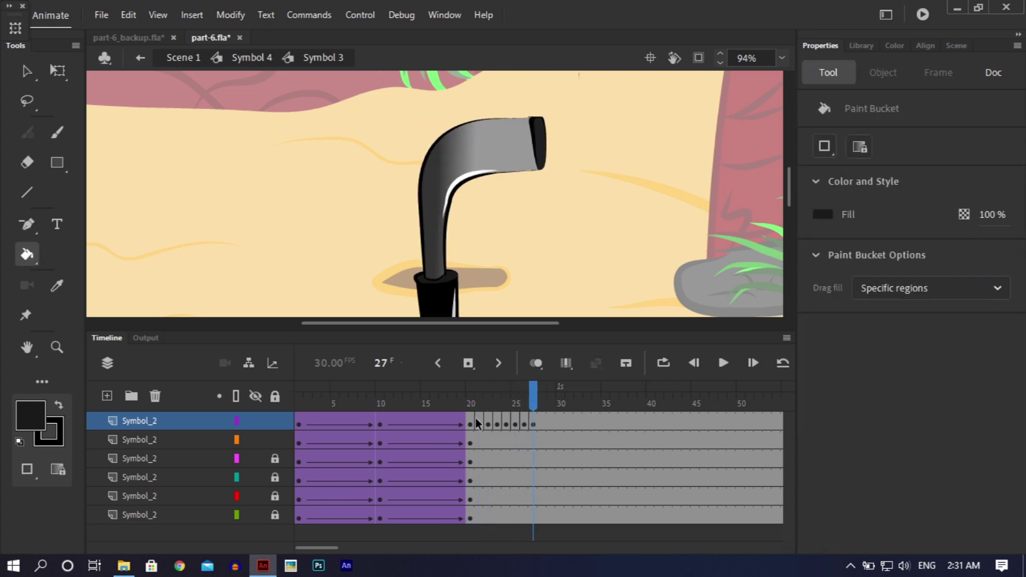
left_click(478, 424)
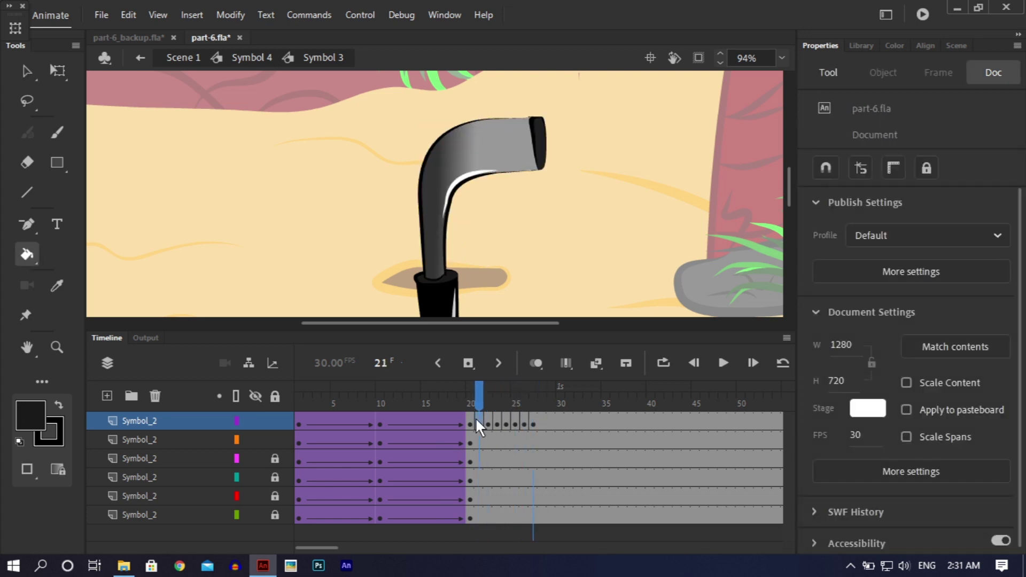
left_click(33, 420)
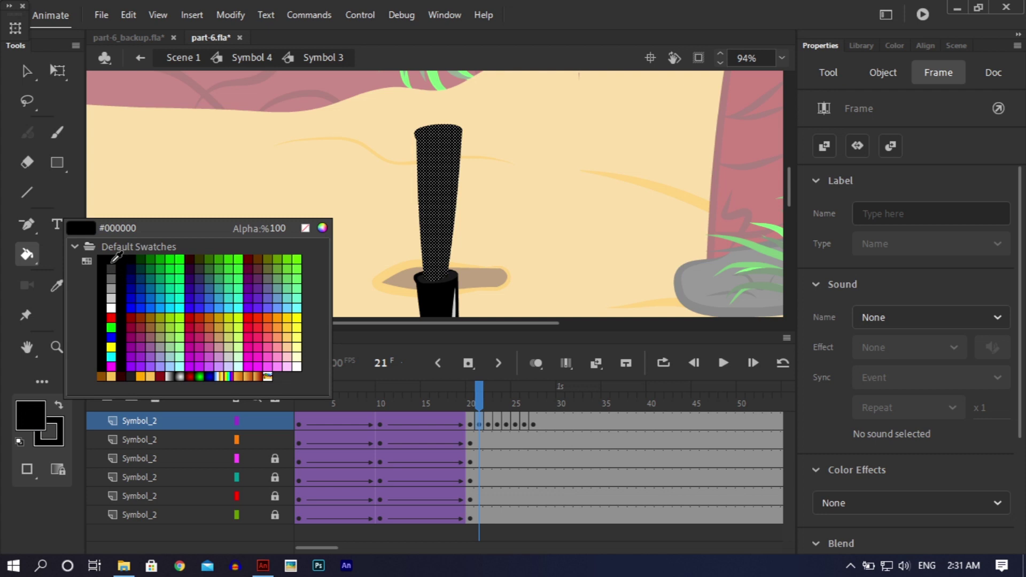
left_click(113, 260)
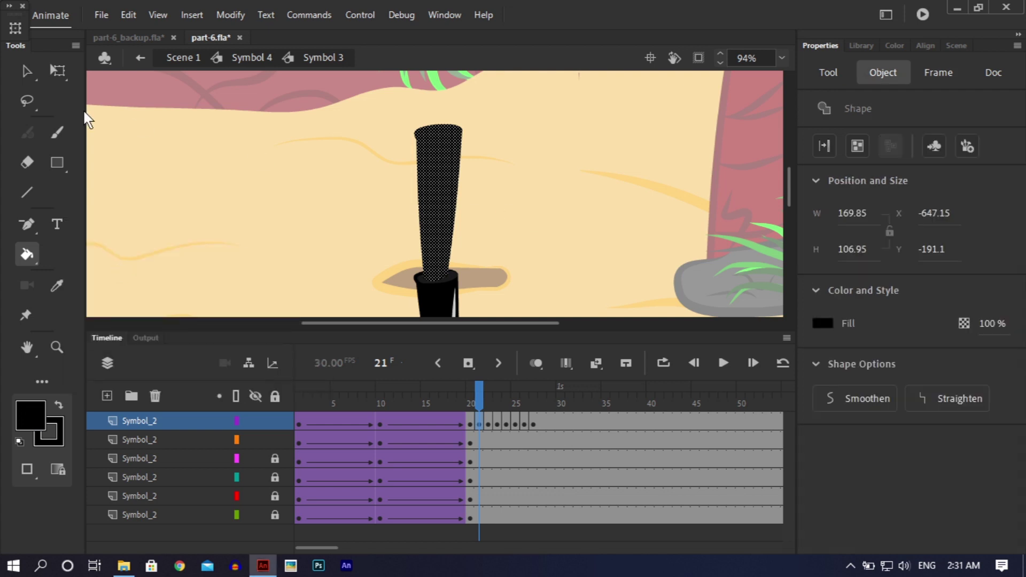
left_click(32, 69)
left_click(224, 219)
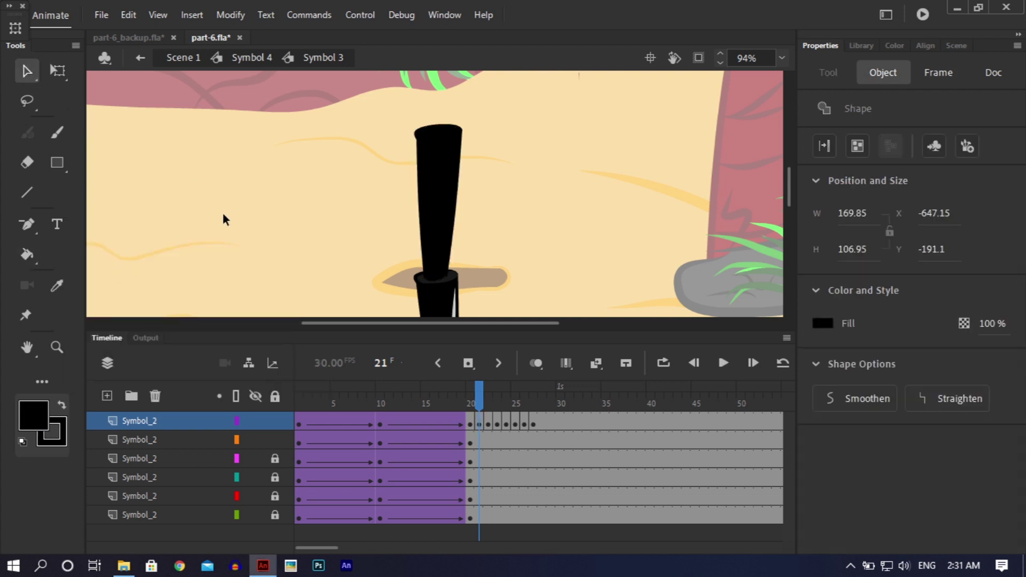
key("ctrl+a")
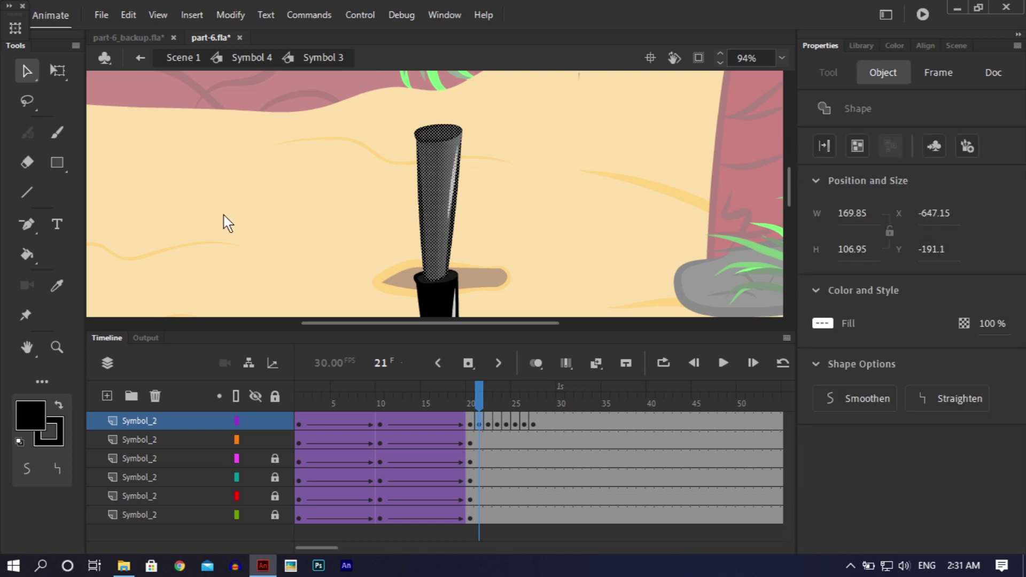
left_click(224, 218)
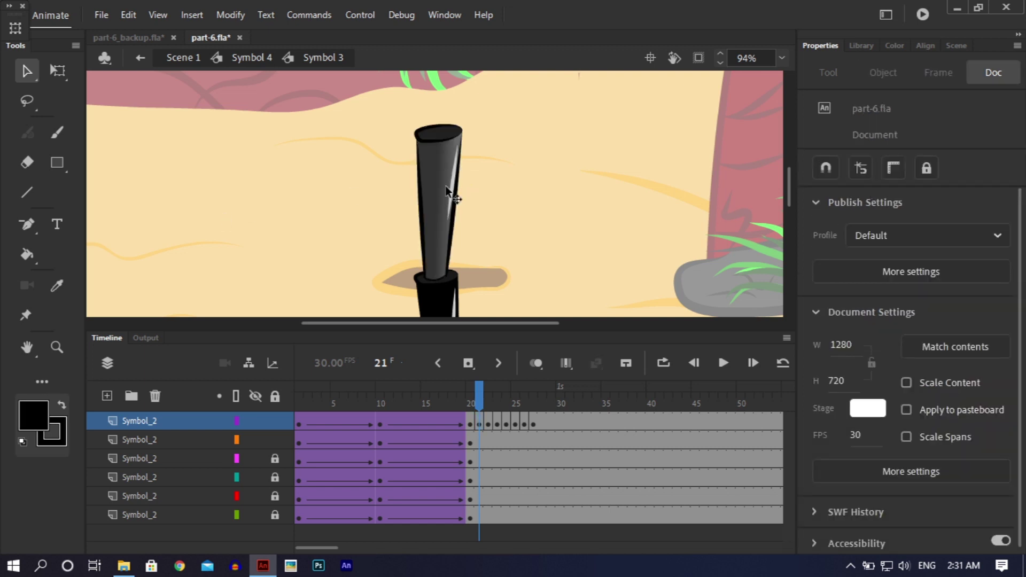
key("k")
left_click(438, 188)
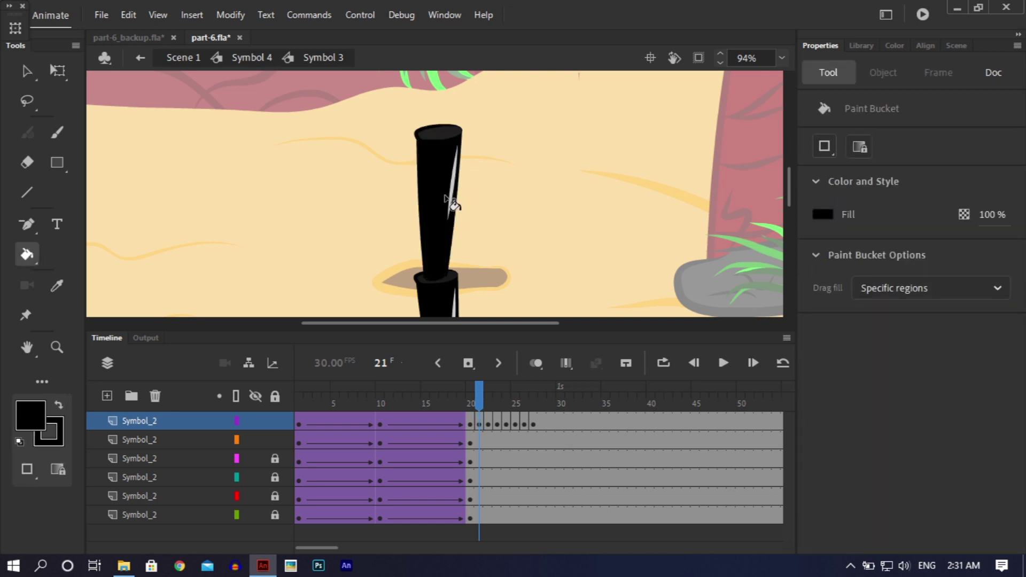
- Fill the slightly bent tube tip's body at frame 22 with the same solid black
left_click(488, 425)
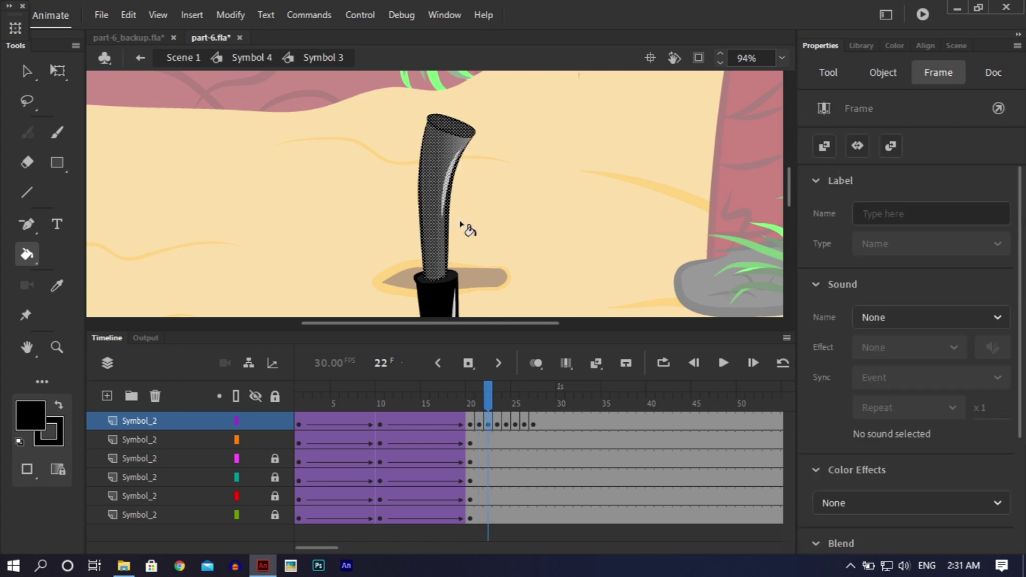
left_click(543, 199)
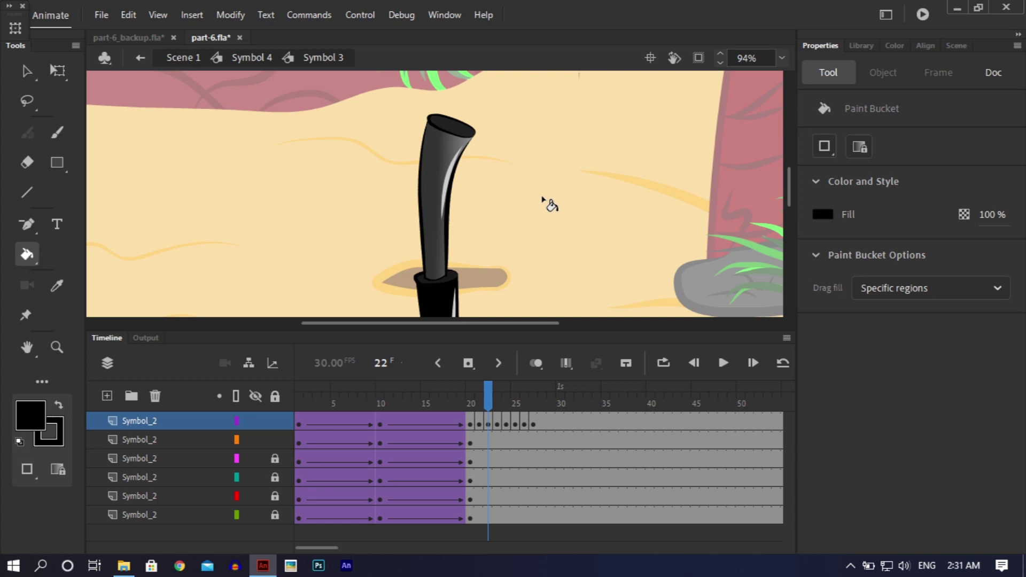
left_click(437, 166)
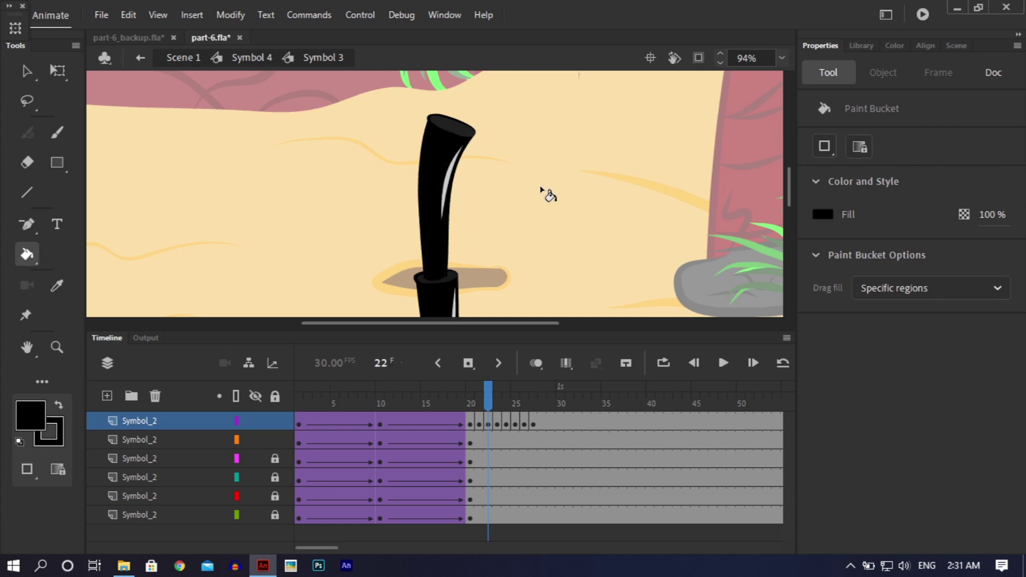
- Deselect the artwork at frame 23 and fill the bent tube tip's body with solid black
key("period")
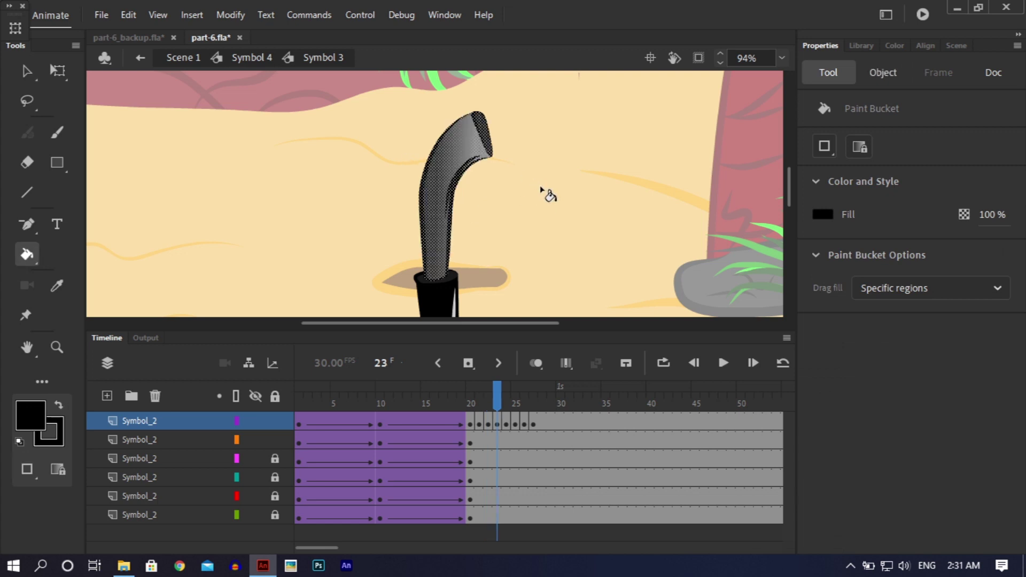
key("v")
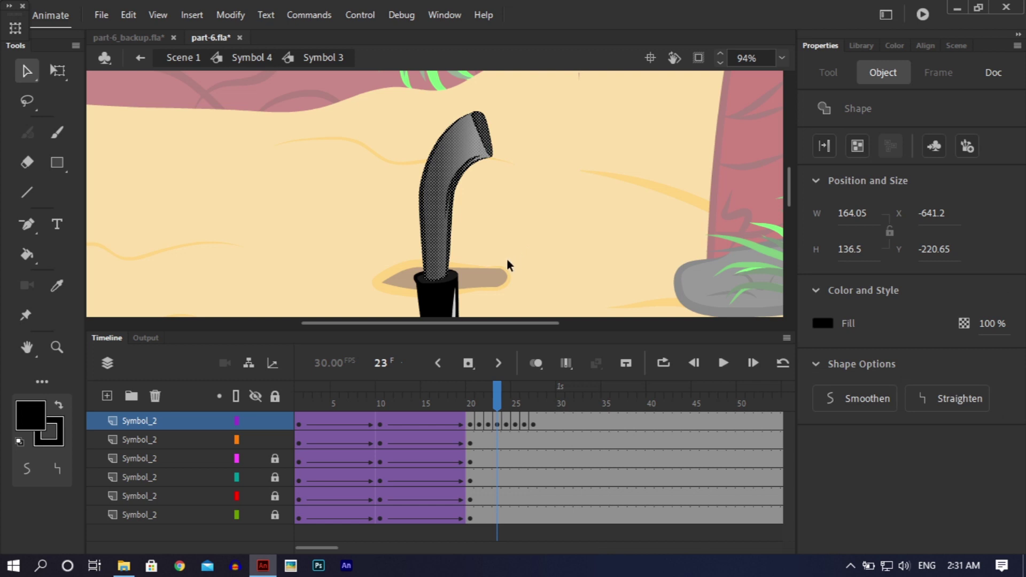
key("k")
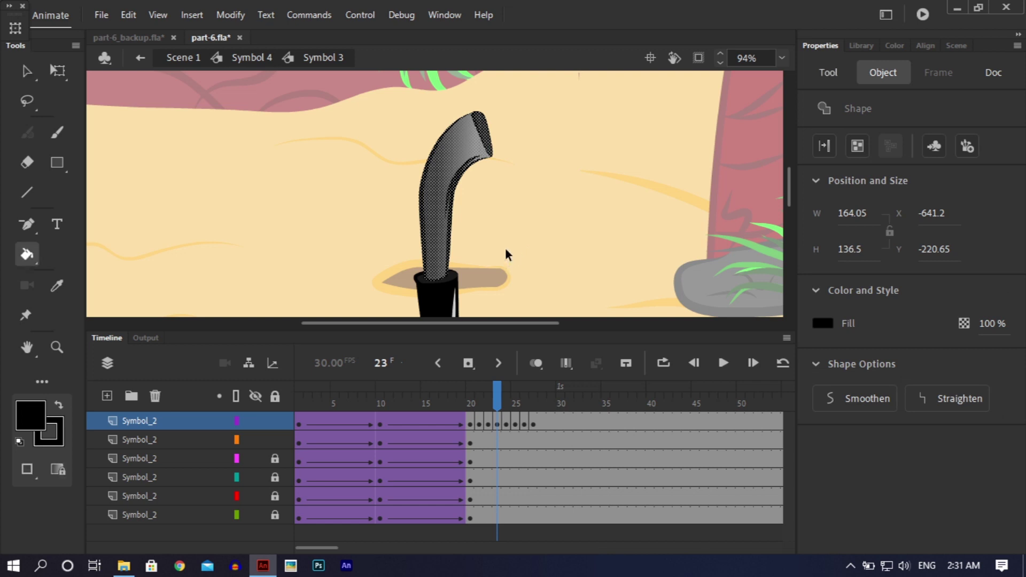
key("v")
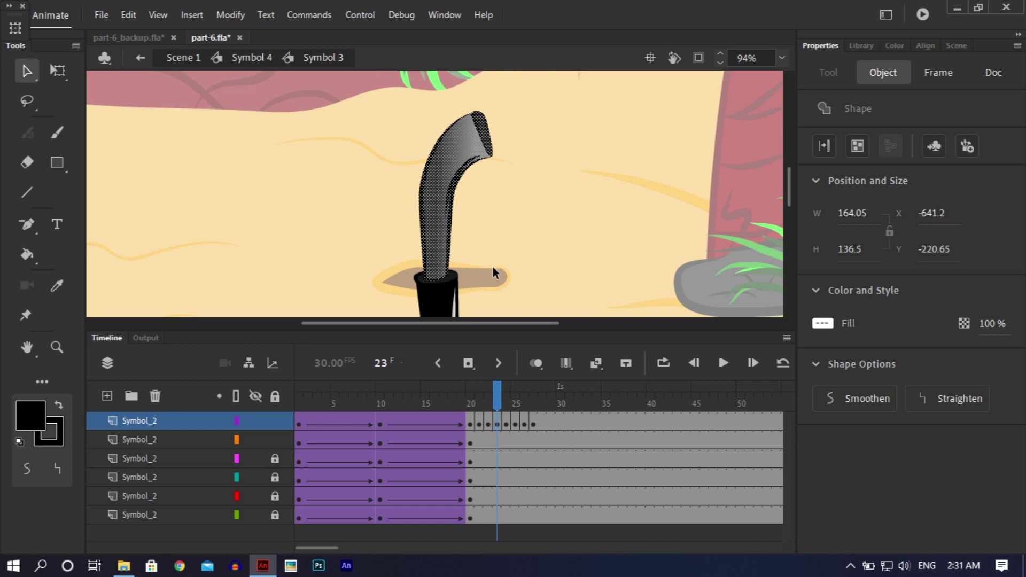
left_click(495, 274)
key("k")
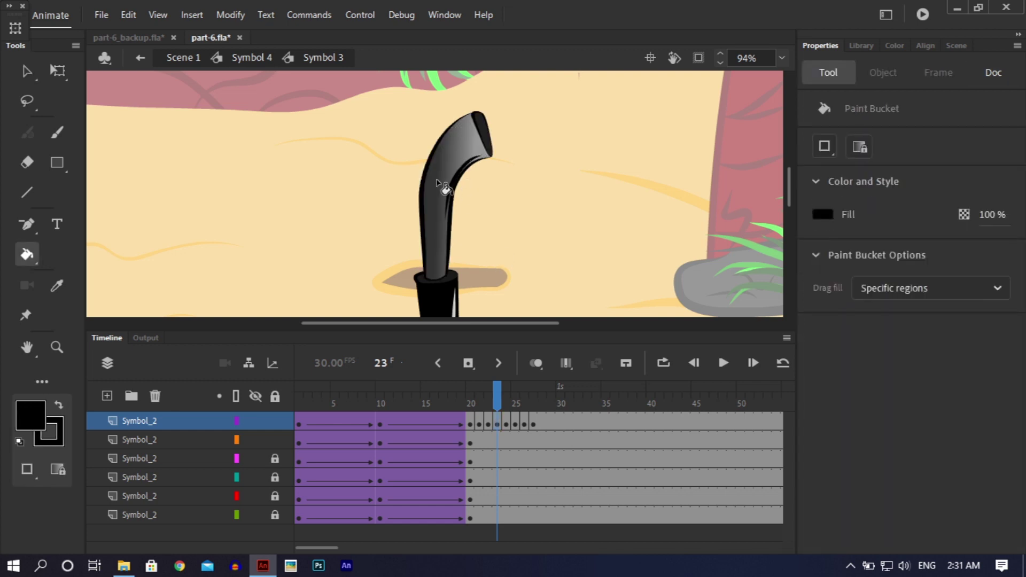
left_click(445, 187)
key("v")
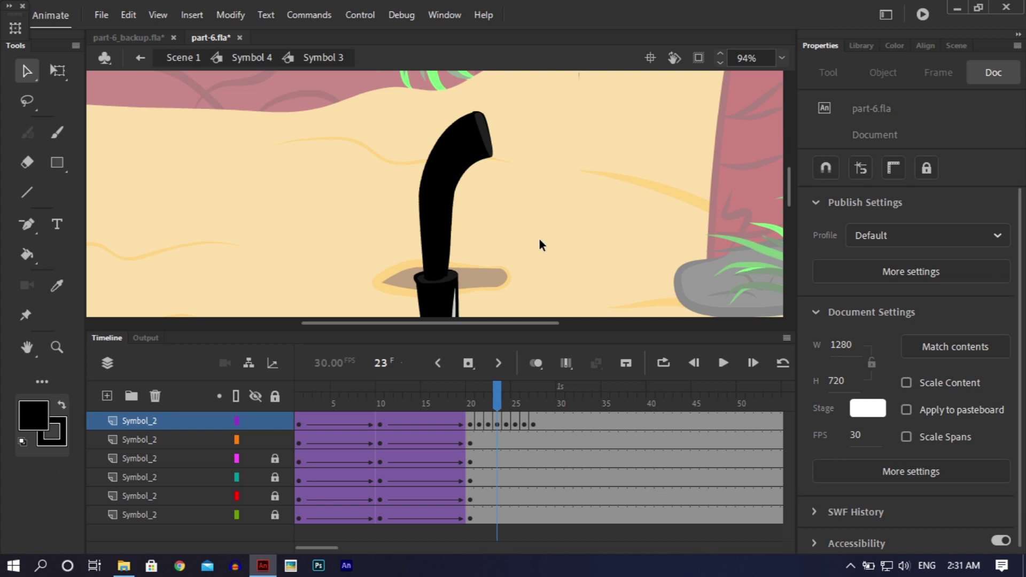
- Deselect the artwork at frame 24 and fill the bent tube tip's body with solid black
key(".")
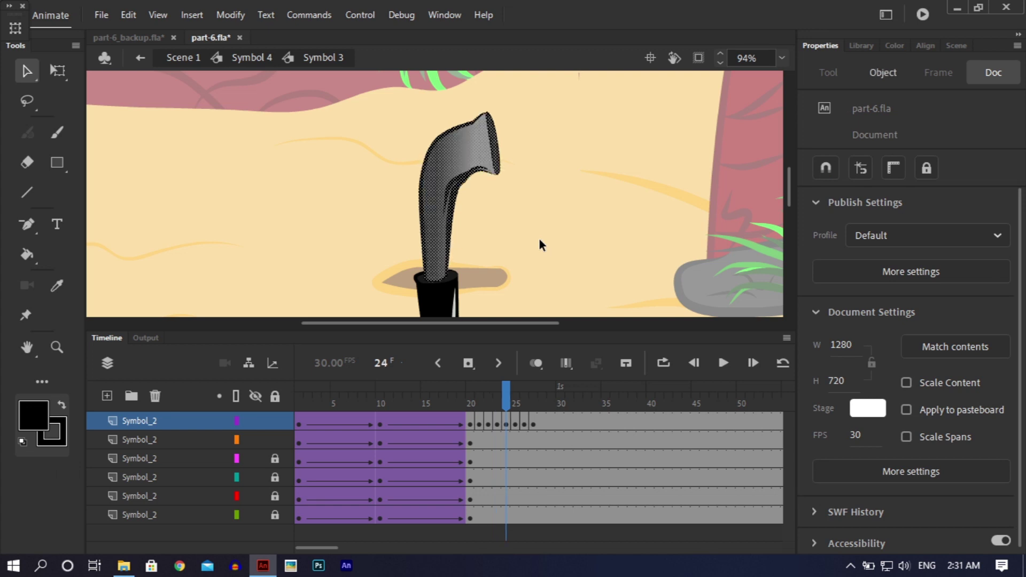
left_click(541, 244)
key("k")
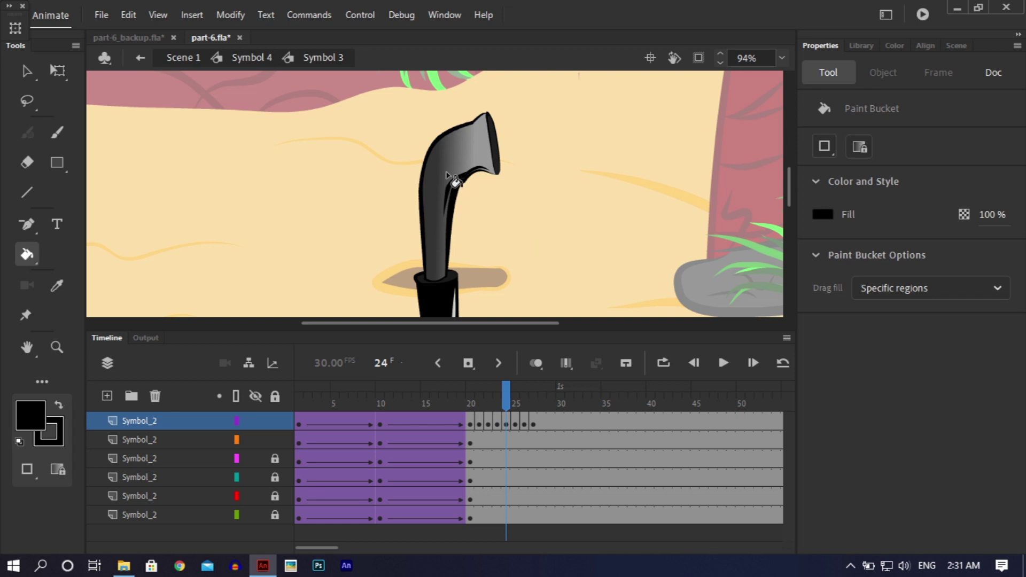
left_click(543, 210)
key("v")
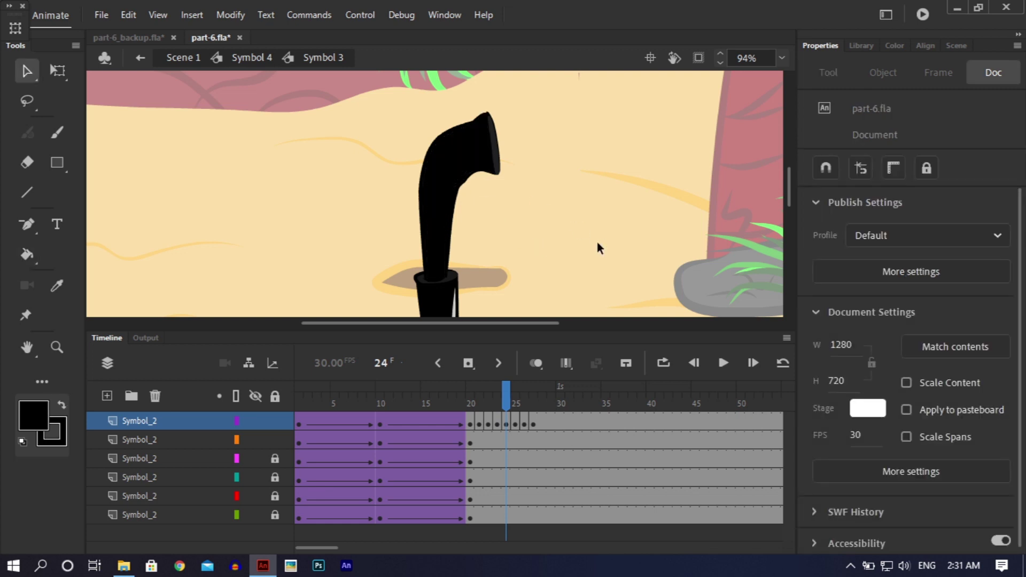
- Fill the bent tube tip's body with solid black in frames 25 through 27
key("period")
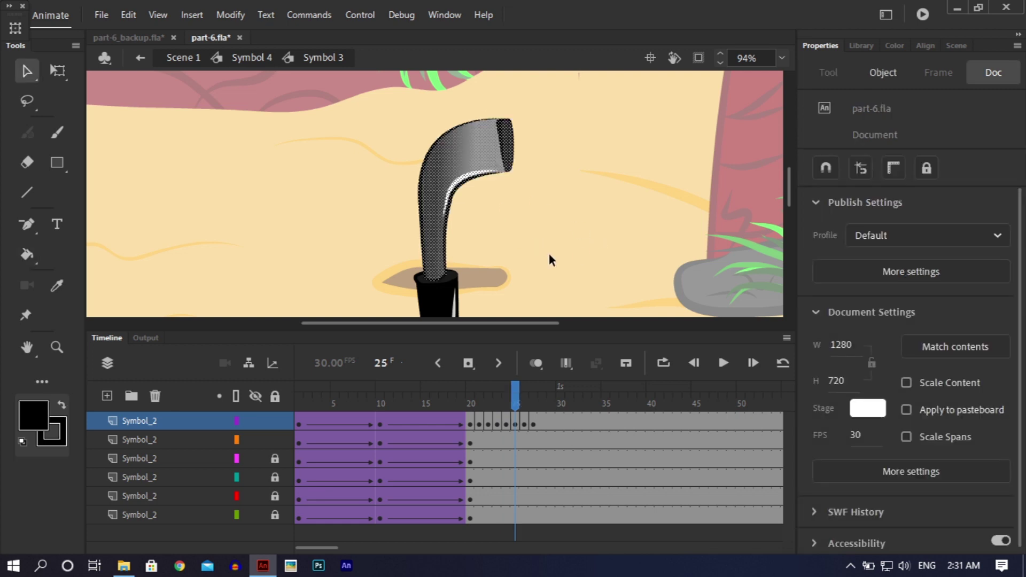
key("k")
key("period")
key("period")
- Save the file and test the movie with the recolored tube
key("ctrl+s")
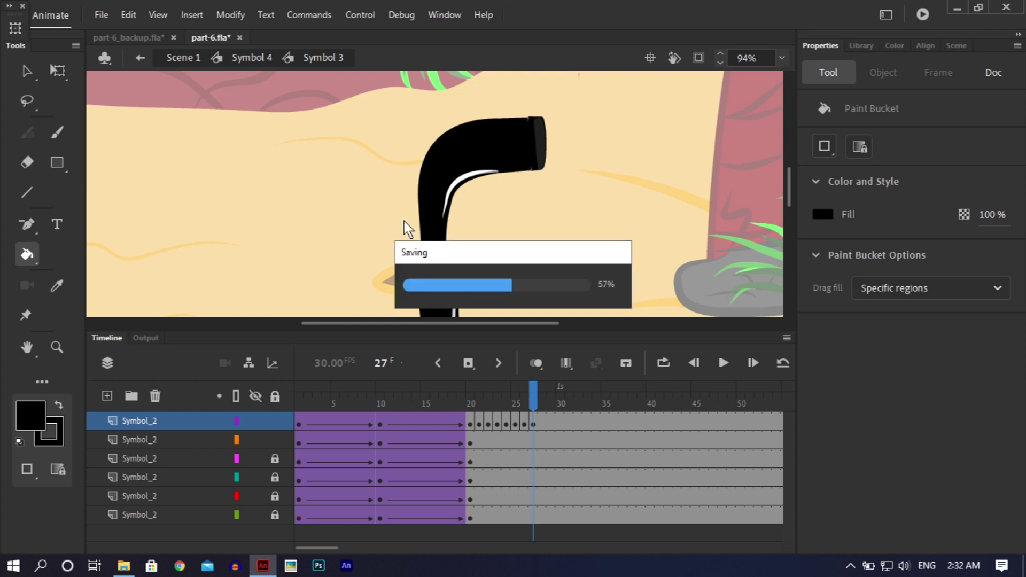
key("ctrl+Return")
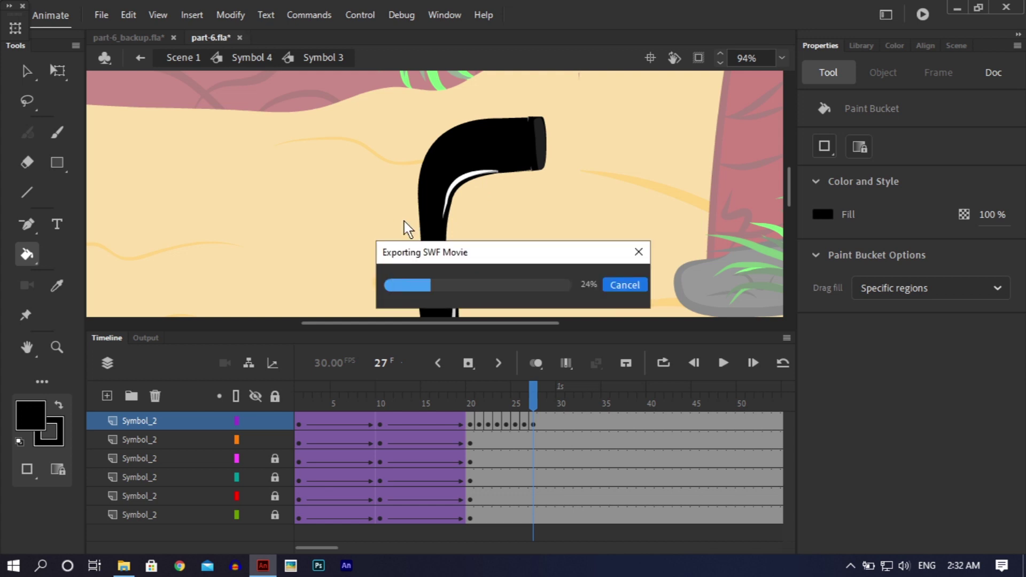